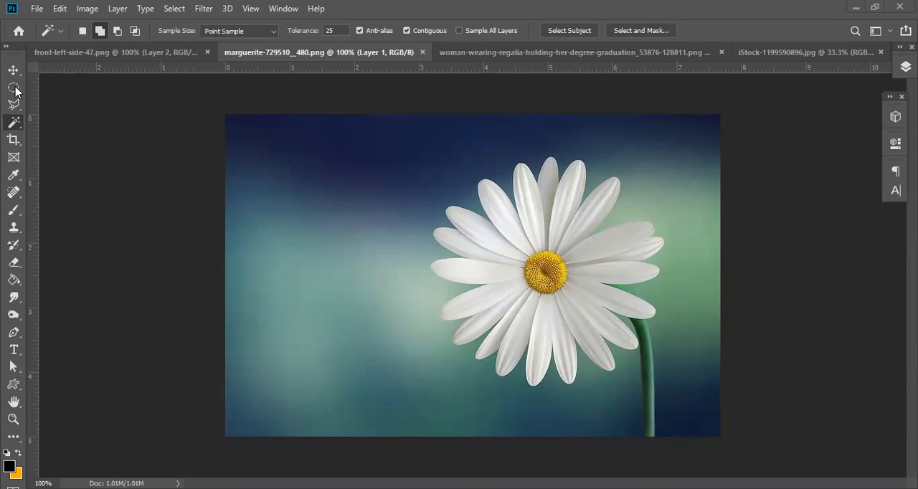
Look through the marquee tools and the Lasso, Polygonal Lasso and Magnetic Lasso variants.
left_click(12, 92)
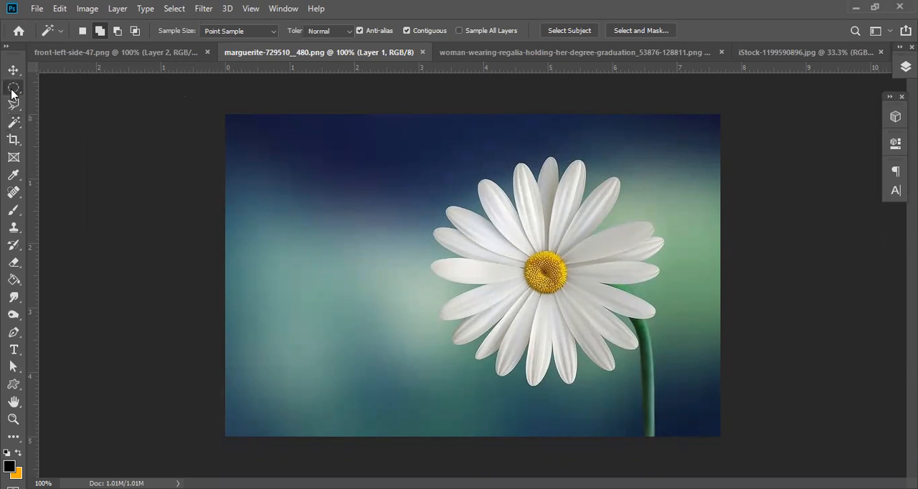
right_click(12, 92)
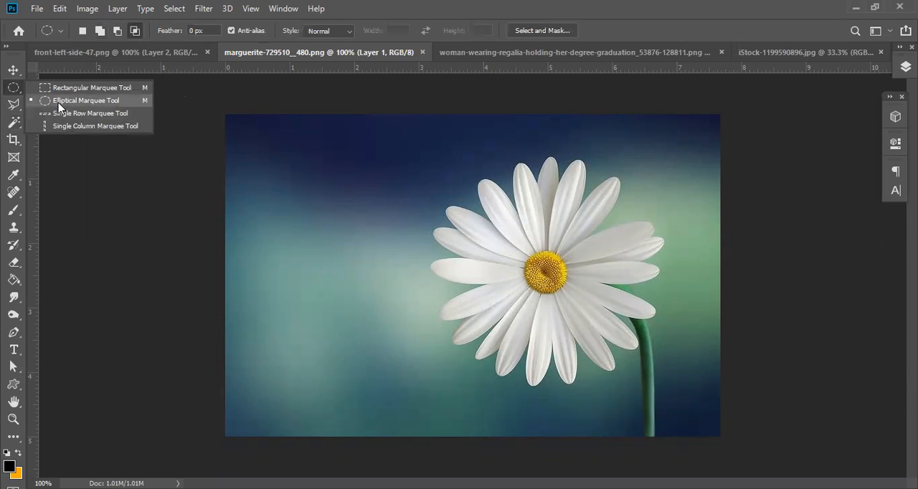
left_click(14, 106)
right_click(13, 105)
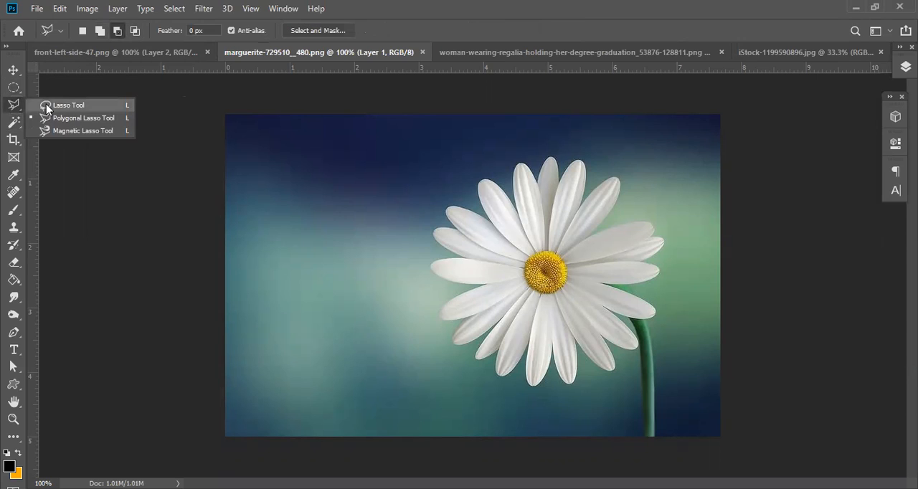
left_click(46, 107)
right_click(14, 105)
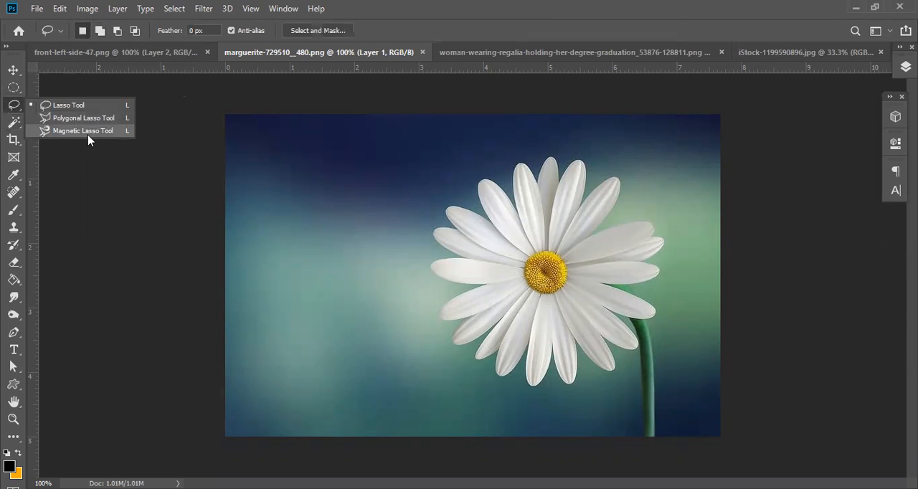
left_click(37, 132)
right_click(13, 105)
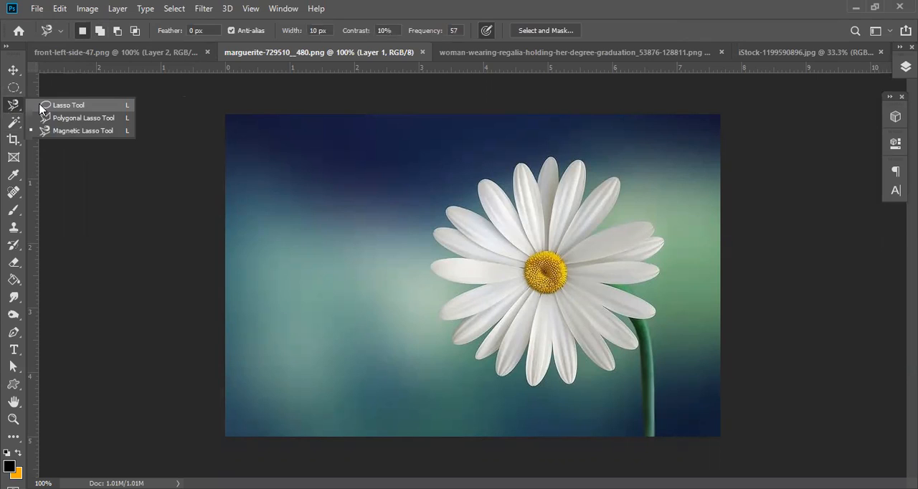
left_click(51, 105)
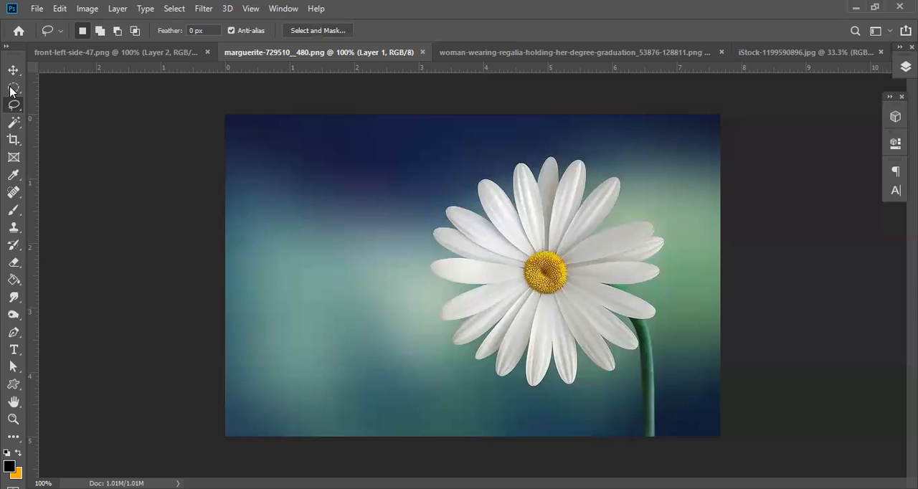
Activate the Magic Wand tool and set its tolerance to 5.
left_click(12, 123)
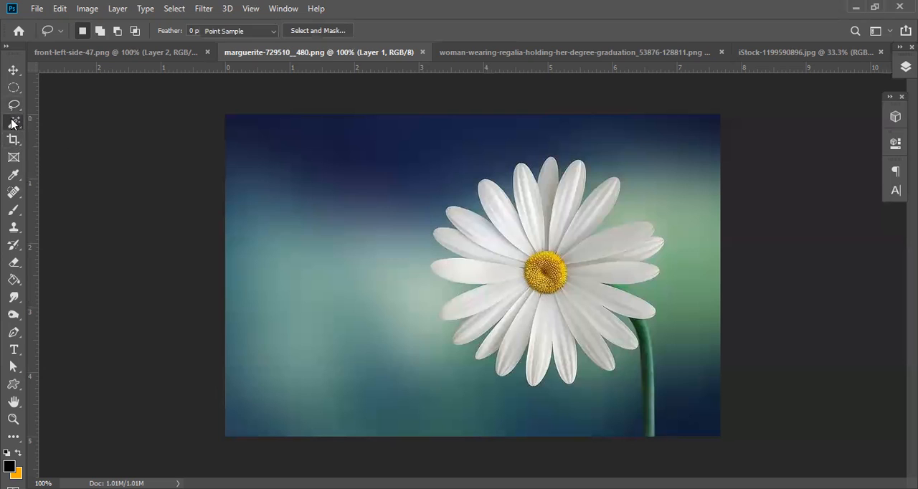
right_click(12, 123)
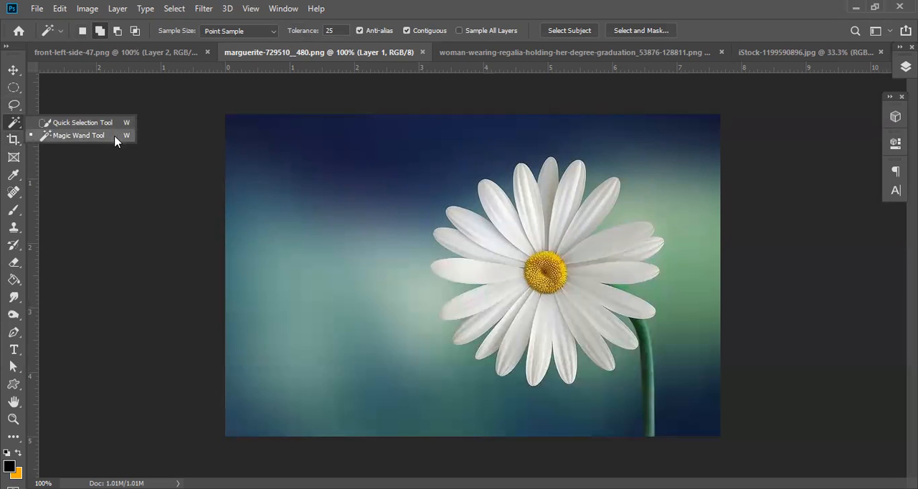
left_click(59, 142)
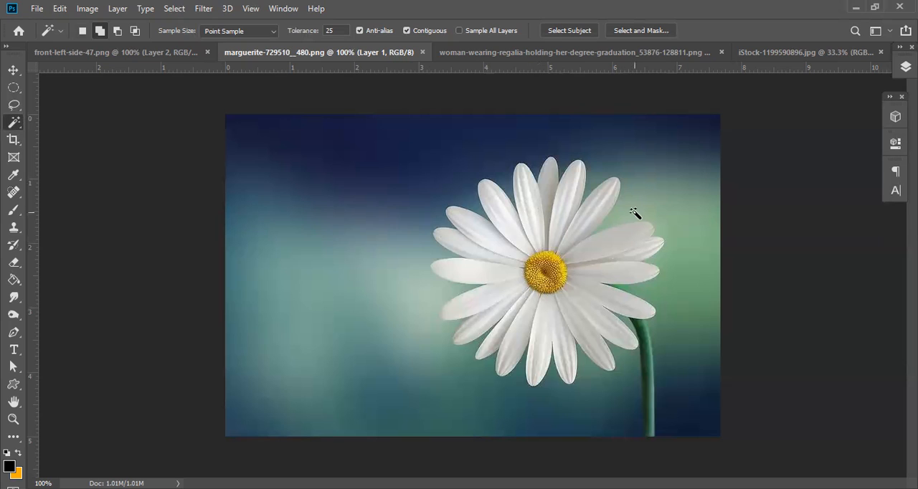
right_click(12, 124)
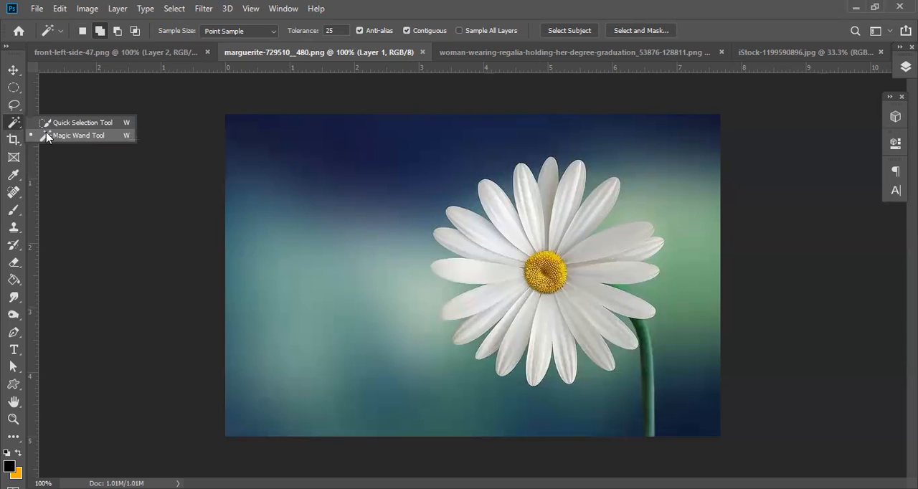
left_click(46, 136)
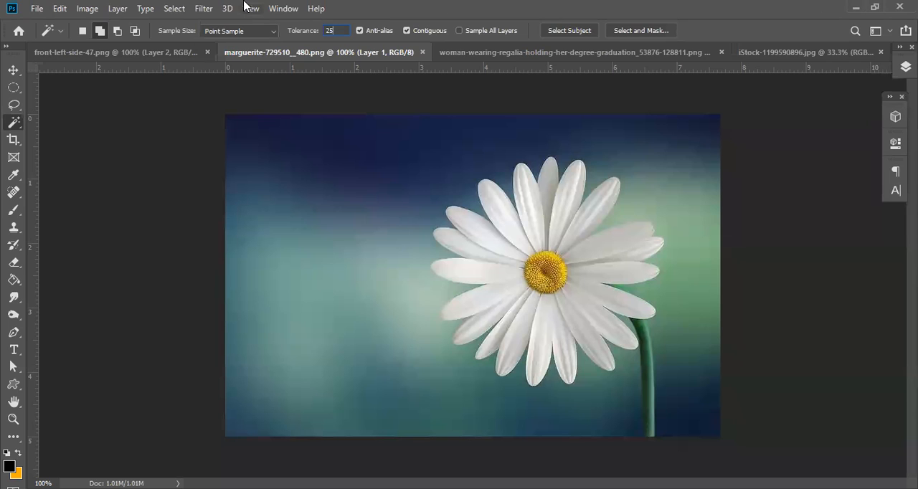
type("5")
Select several patches of the dark blue and teal background above and beside the daisy with the Magic Wand.
left_click(371, 144)
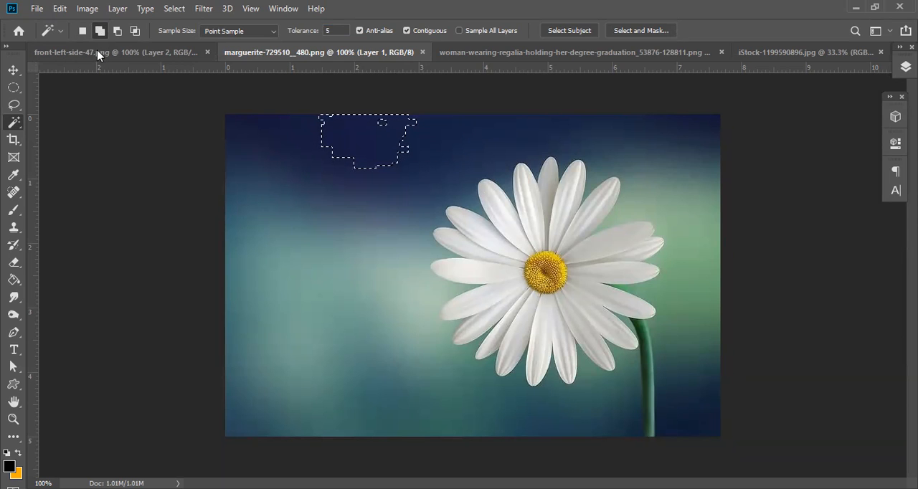
left_click(302, 143)
left_click(450, 148)
left_click(301, 184)
left_click(316, 263)
left_click(350, 208)
left_click(347, 327)
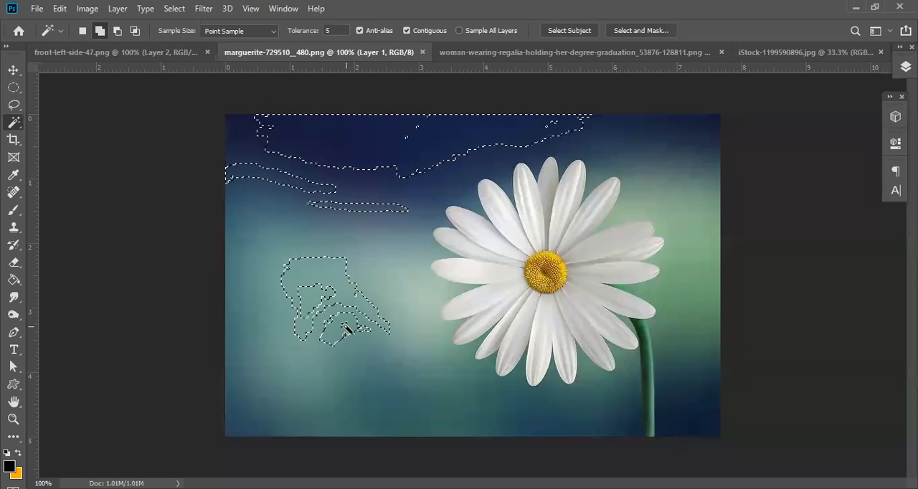
left_click(292, 247)
left_click(278, 218)
left_click(348, 230)
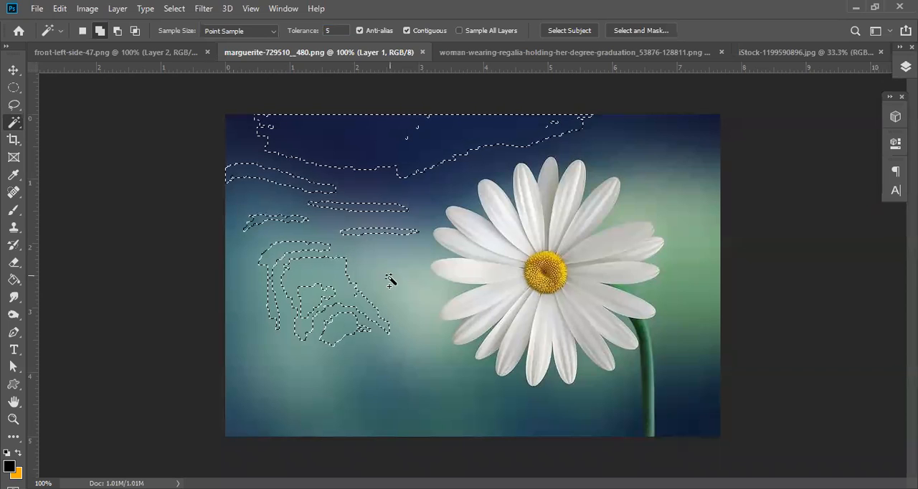
left_click(378, 276)
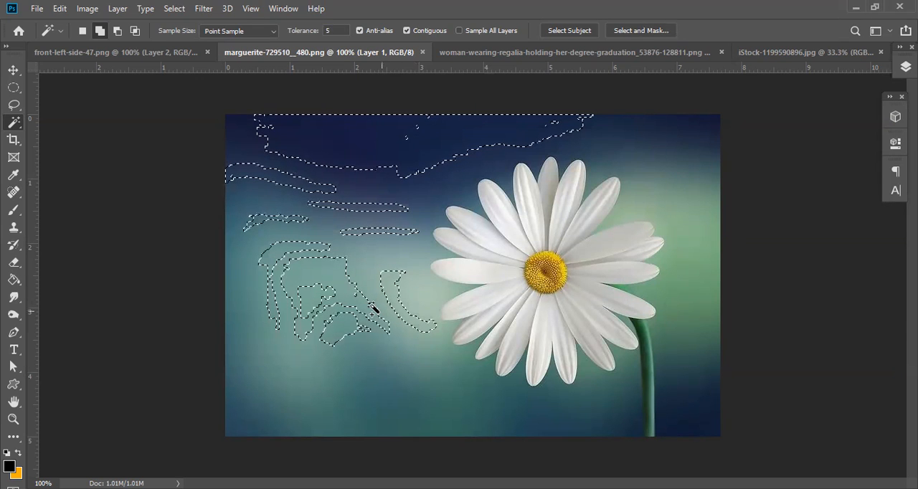
Set the Magic Wand tolerance to 75 and clear the current background selection.
left_click(328, 32)
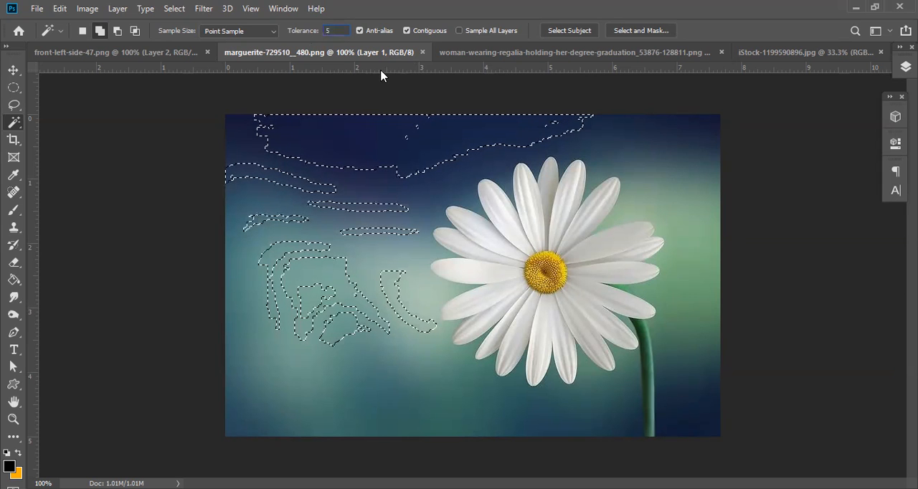
type("75")
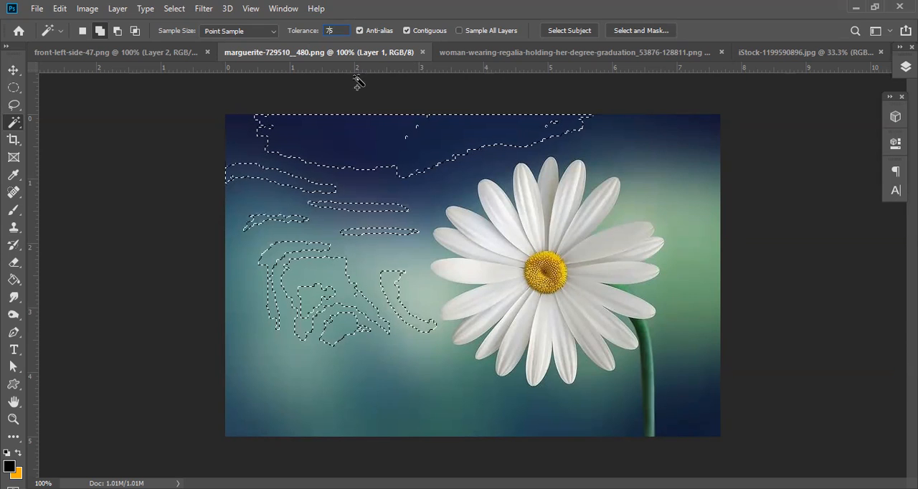
key("Return")
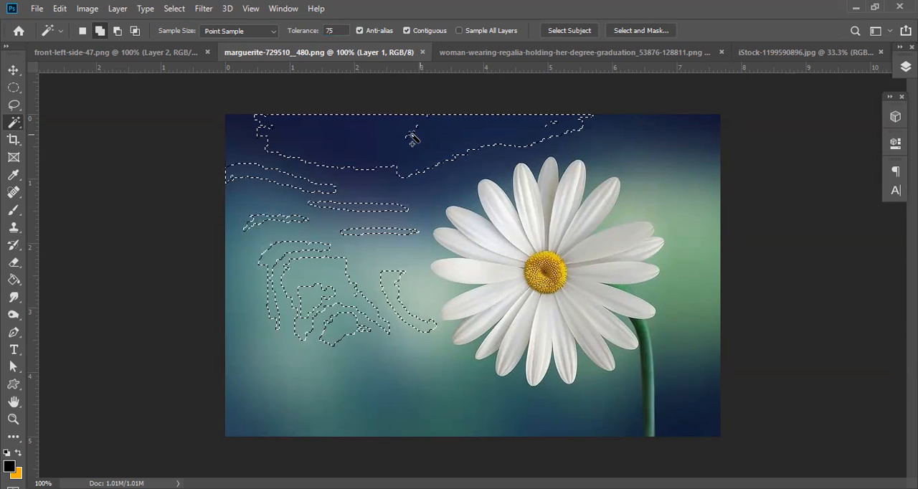
left_click(174, 8)
left_click(205, 94)
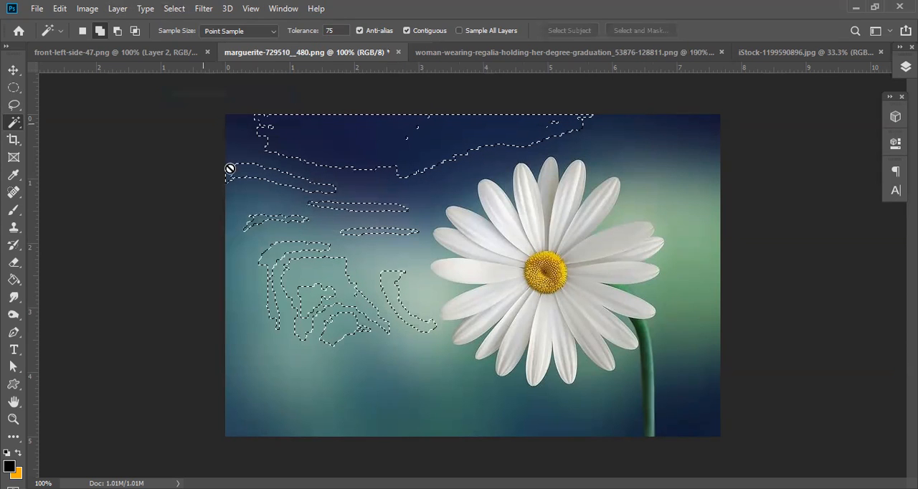
left_click(174, 9)
left_click(184, 35)
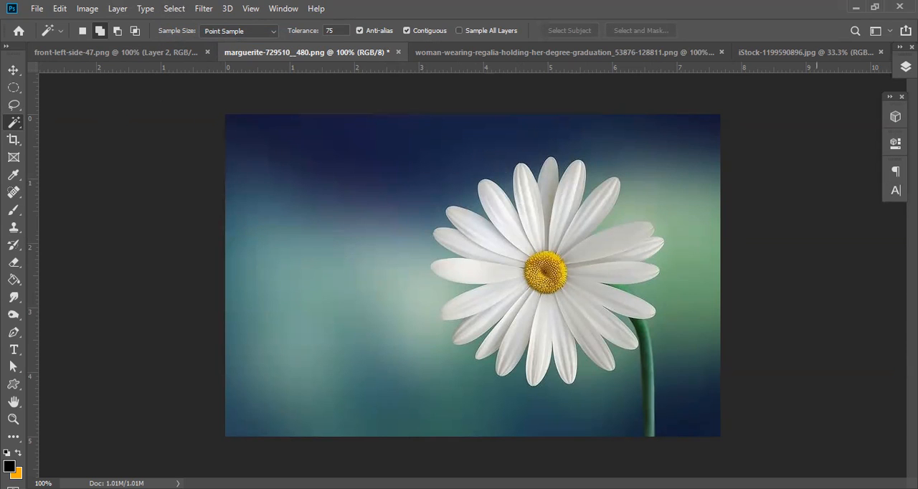
Make Layer 1 active and select the dark blue background along the image's upper part with the Magic Wand.
left_click(905, 66)
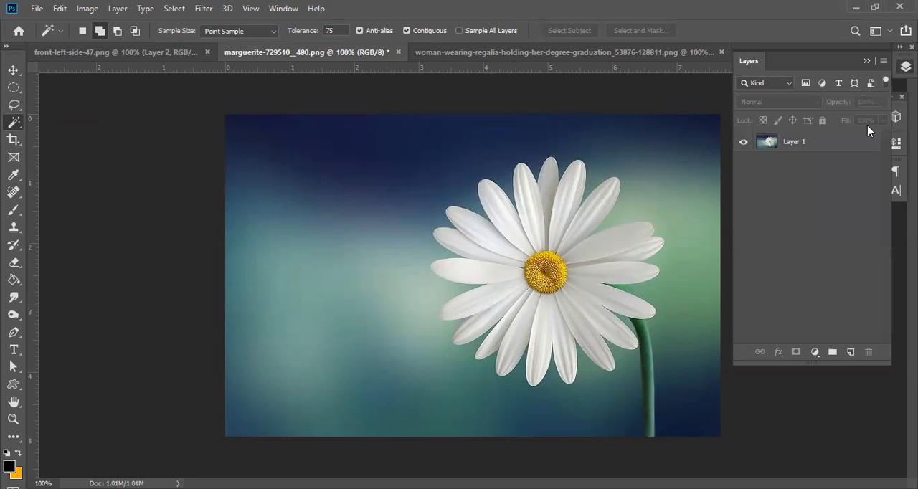
left_click(836, 146)
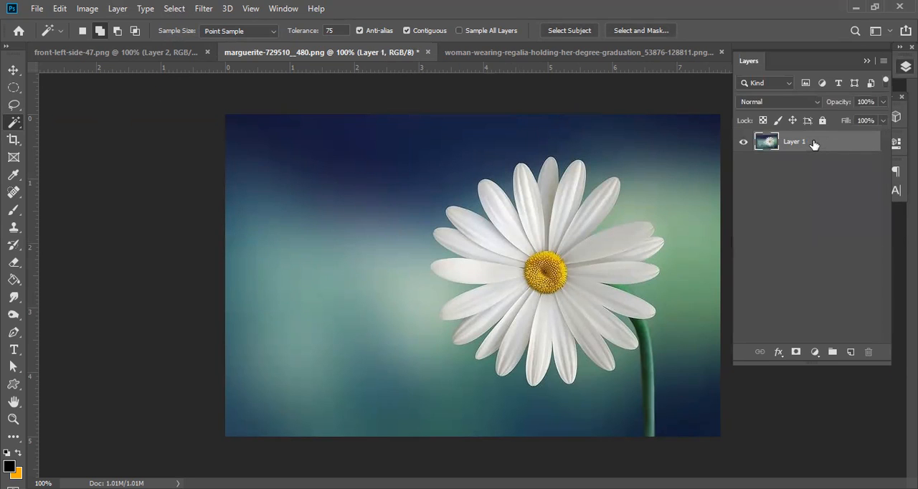
left_click(366, 141)
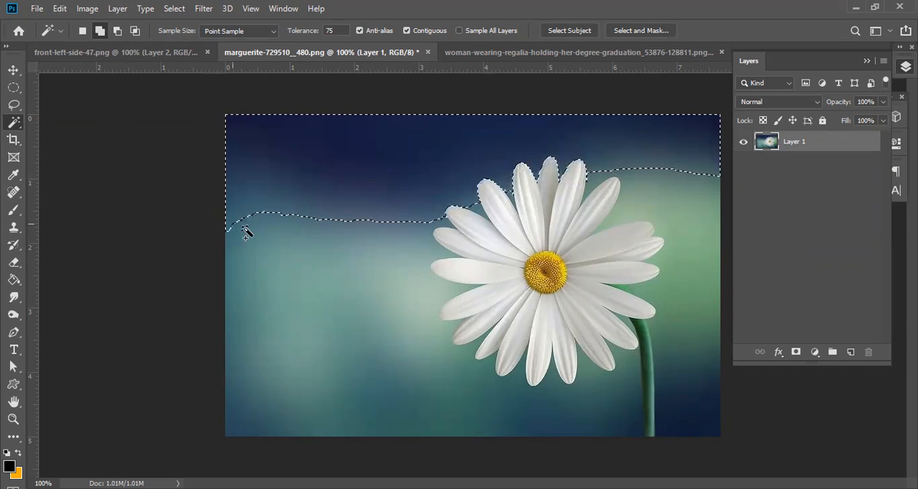
Try to add the teal background beside the daisy to the selection, and undo that pick.
left_click(289, 259)
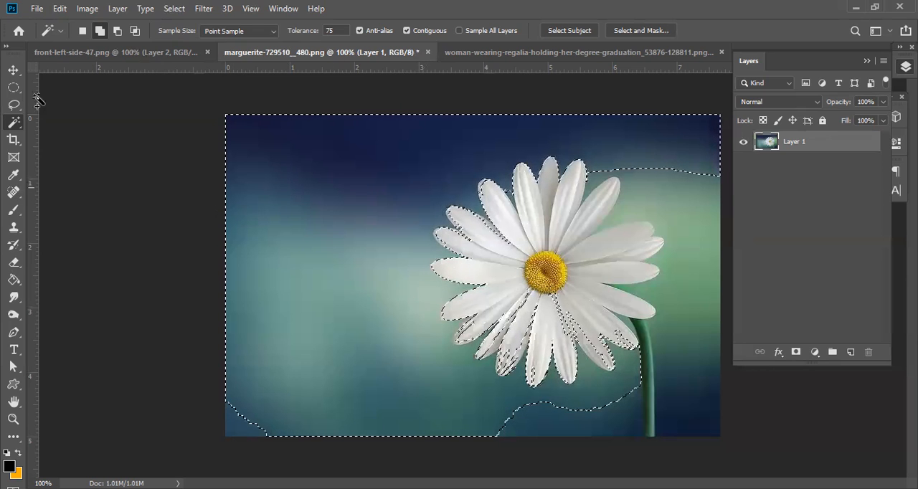
left_click(57, 9)
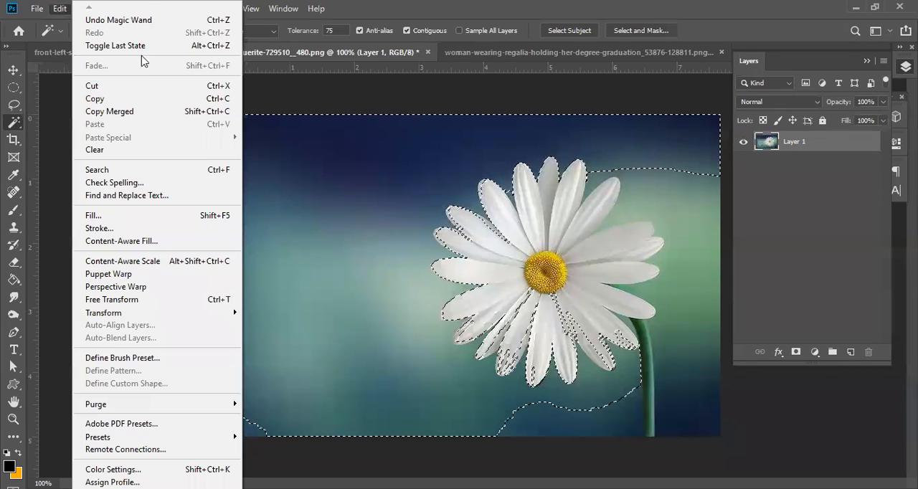
left_click(149, 23)
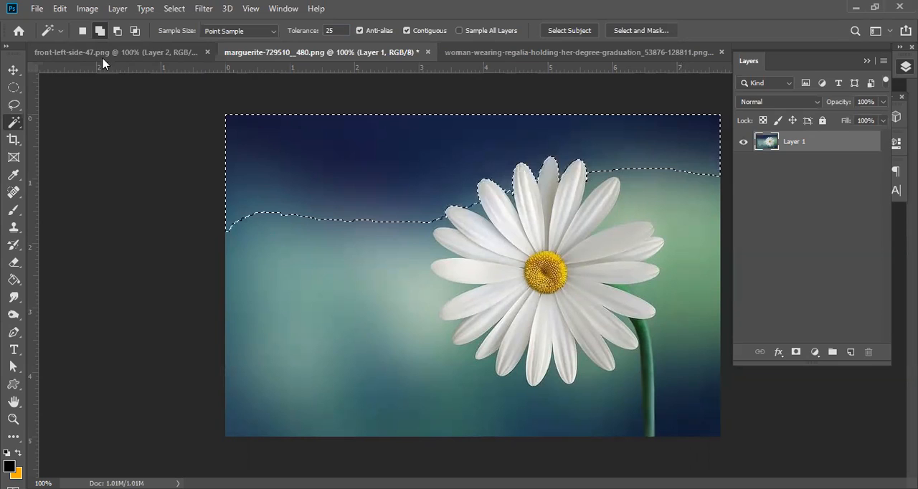
Add the background left of and below the daisy to the selection using a Magic Wand tolerance of 25.
left_click(275, 243)
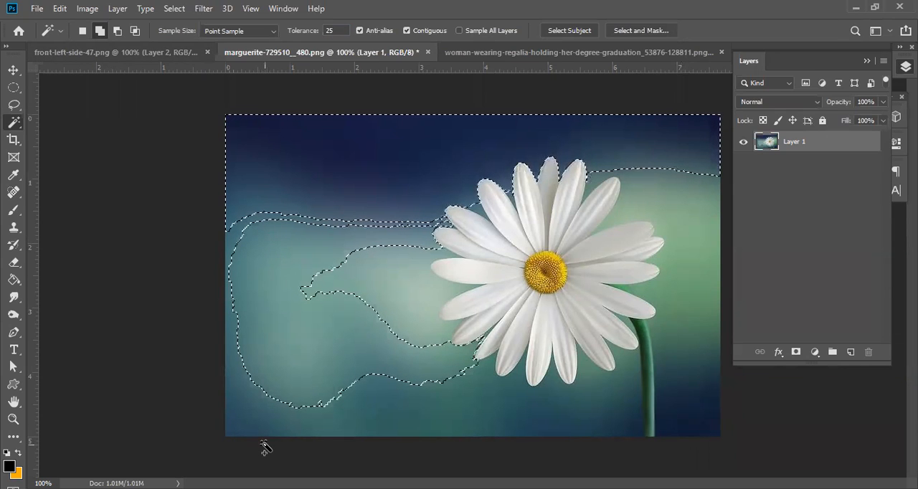
left_click(376, 279)
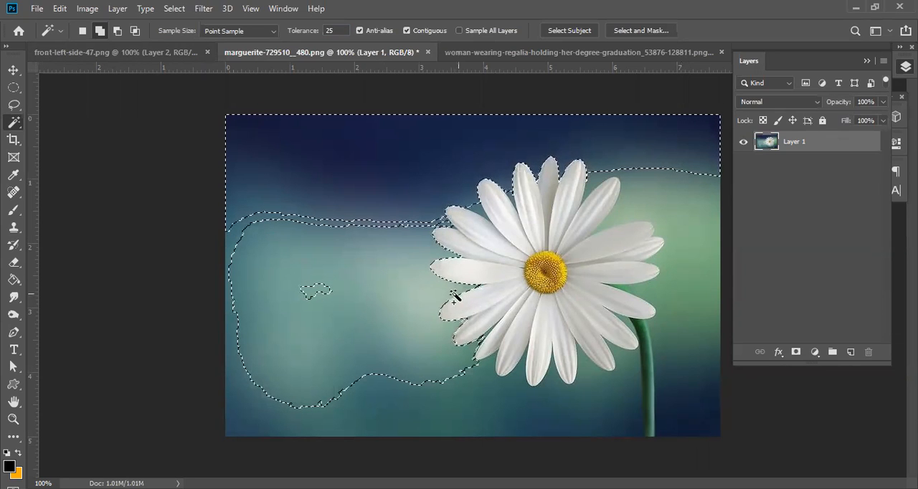
left_click(420, 264)
left_click(316, 293)
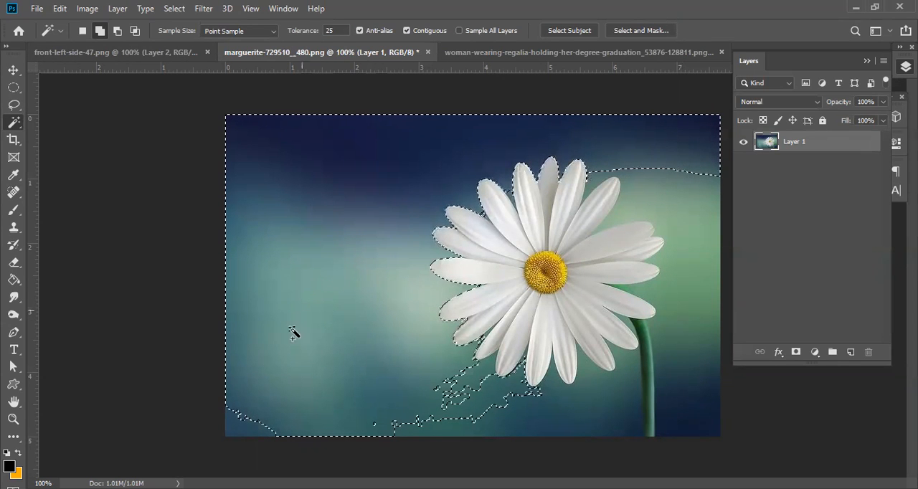
left_click(247, 434)
left_click(539, 426)
left_click(456, 414)
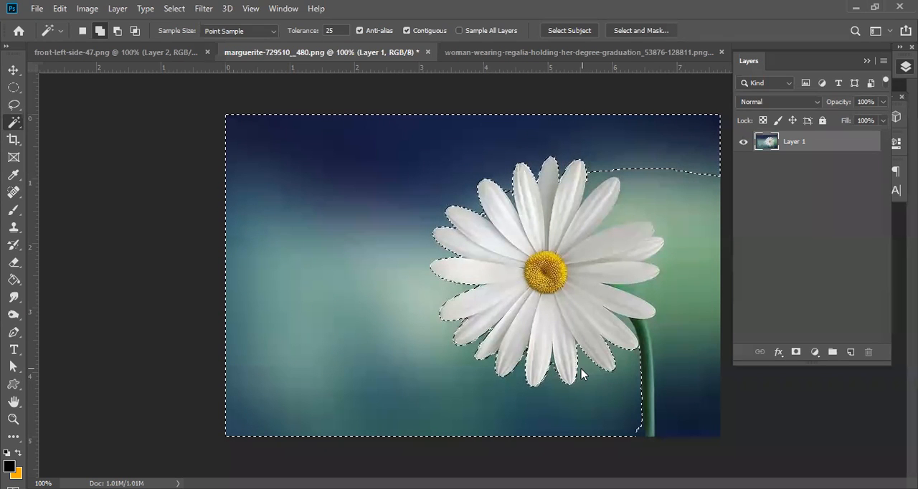
Add the green and dark background right of the daisy to the selection, including leftover spots near the stem and upper-right petal.
left_click(667, 200)
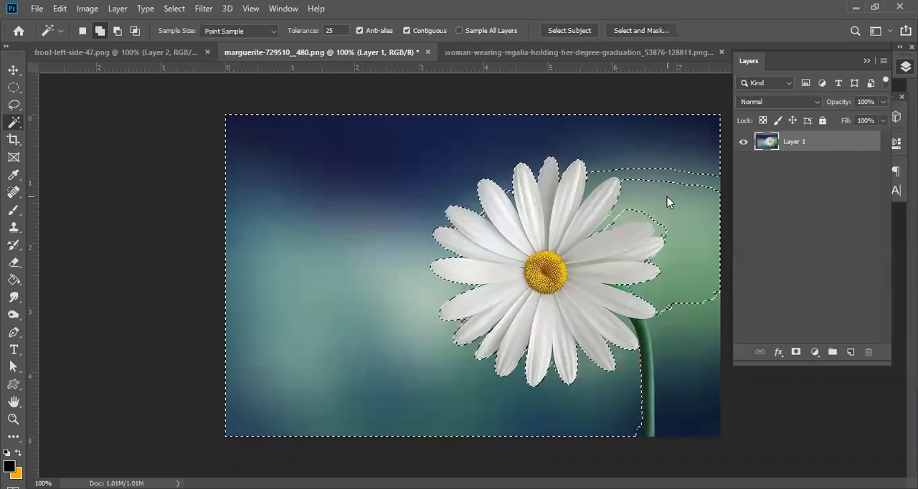
left_click(695, 185)
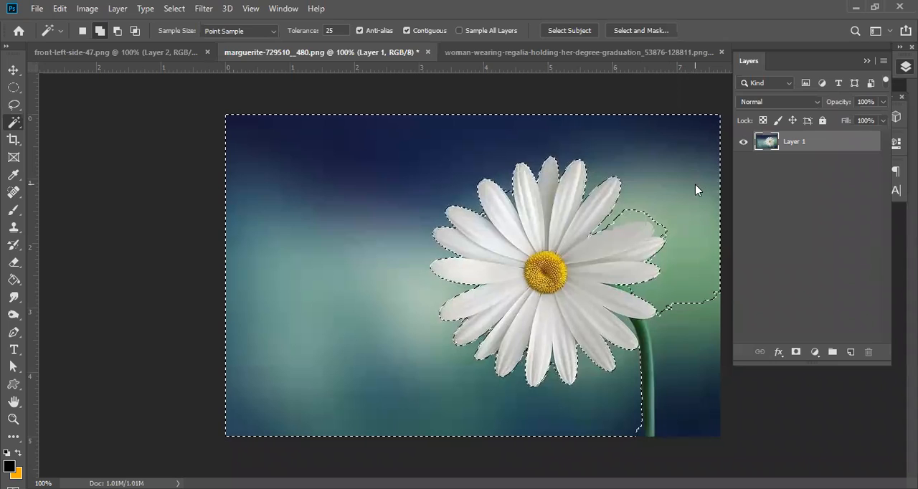
left_click(697, 355)
left_click(703, 316)
left_click(696, 411)
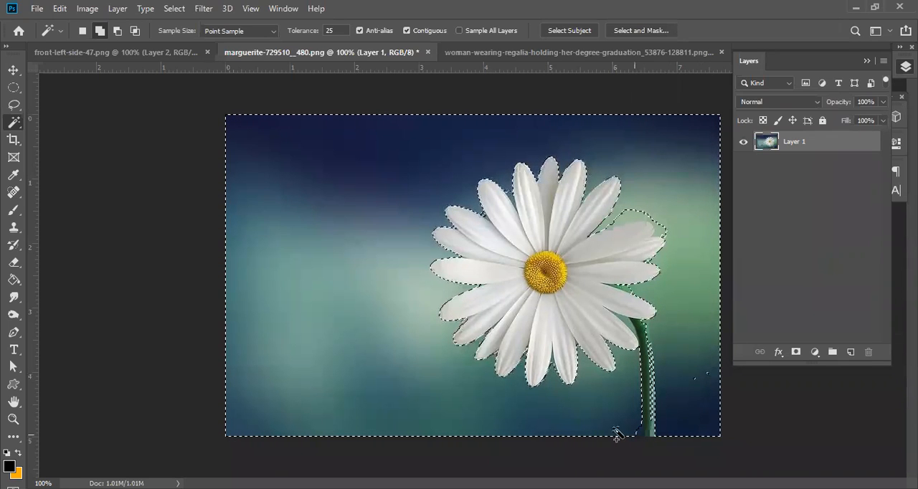
left_click(615, 432)
left_click(697, 375)
left_click(640, 210)
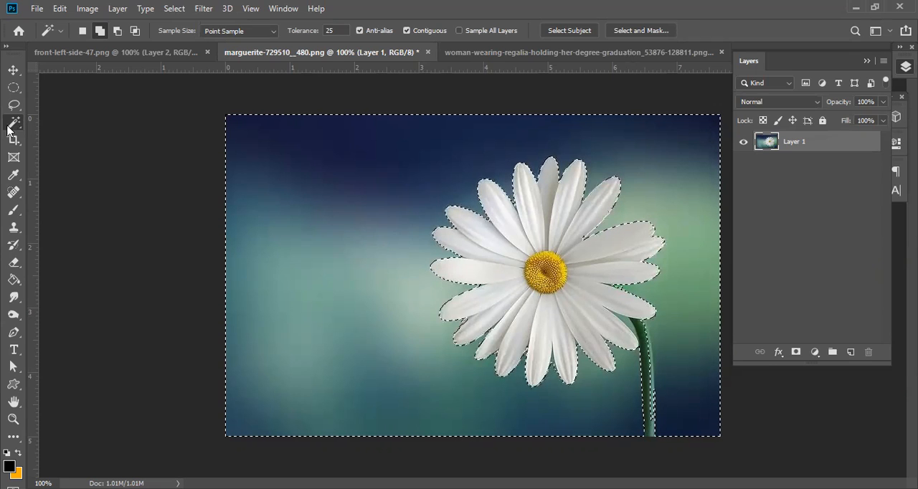
Invert the background selection so that the daisy and its stem are selected instead.
right_click(361, 241)
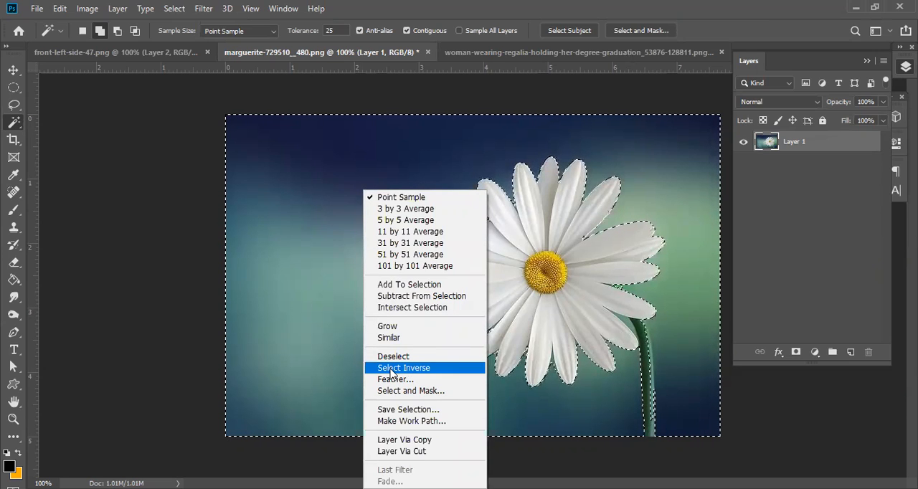
left_click(239, 23)
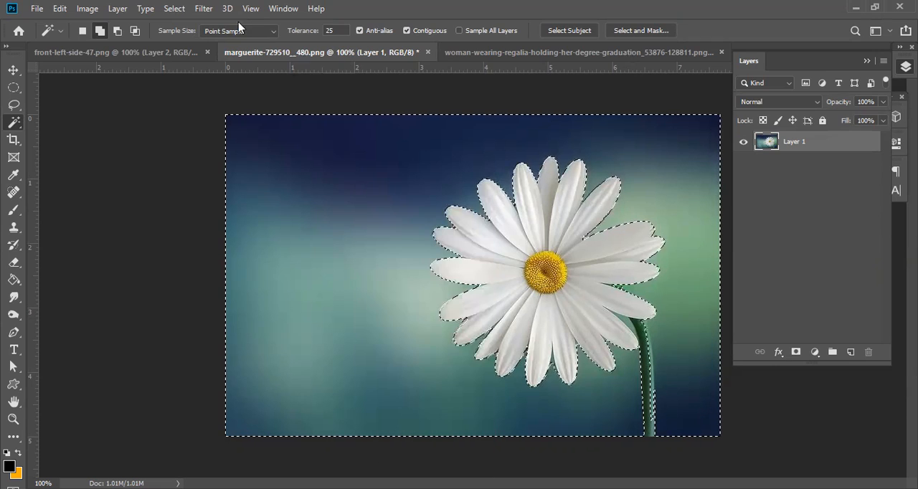
left_click(172, 9)
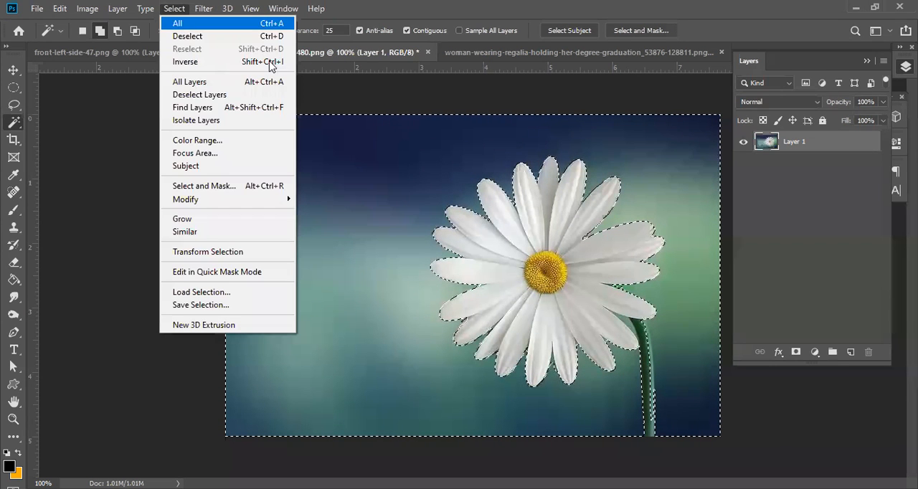
left_click(201, 64)
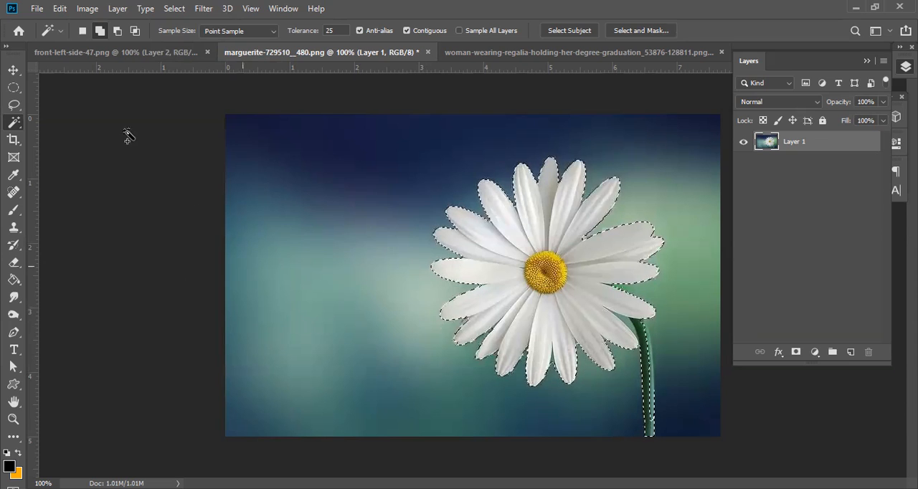
Clear the selection and select the daisy's white petals with the Magic Wand in add mode, using a tolerance of 50.
left_click(101, 33)
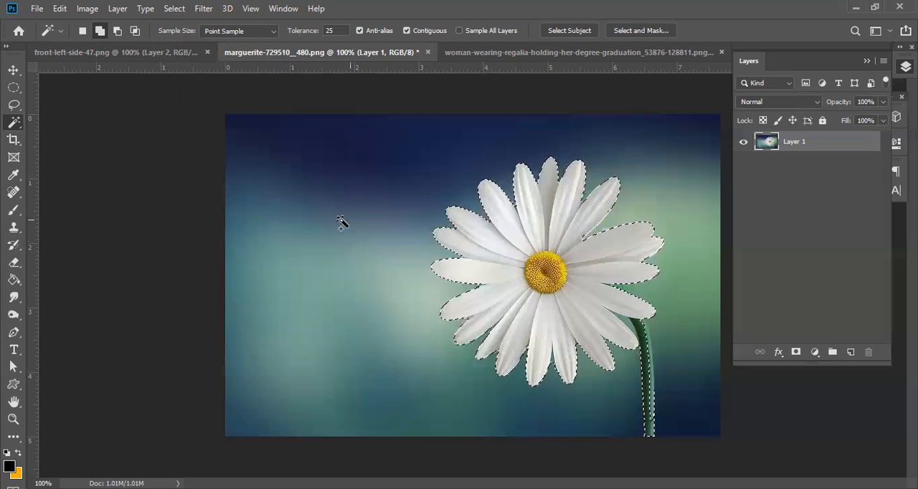
key("ctrl+d")
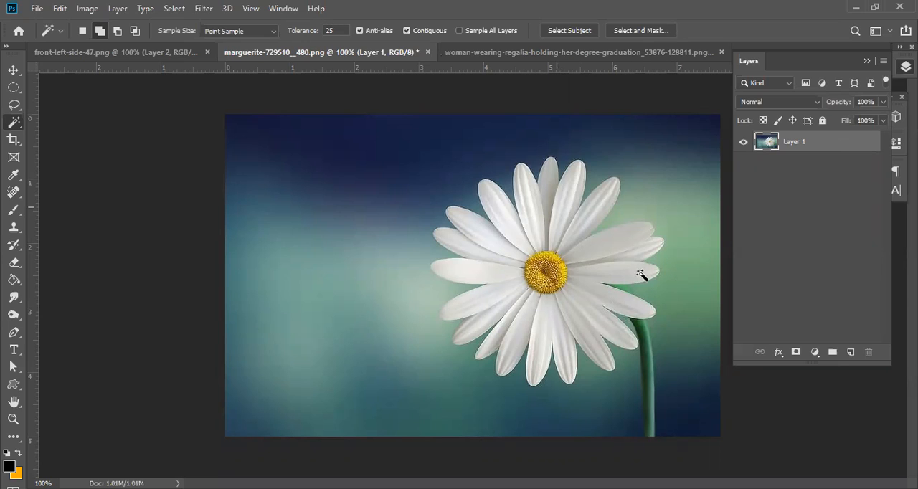
left_click(529, 200)
key("Return")
type("50")
left_click(518, 180)
left_click(523, 189)
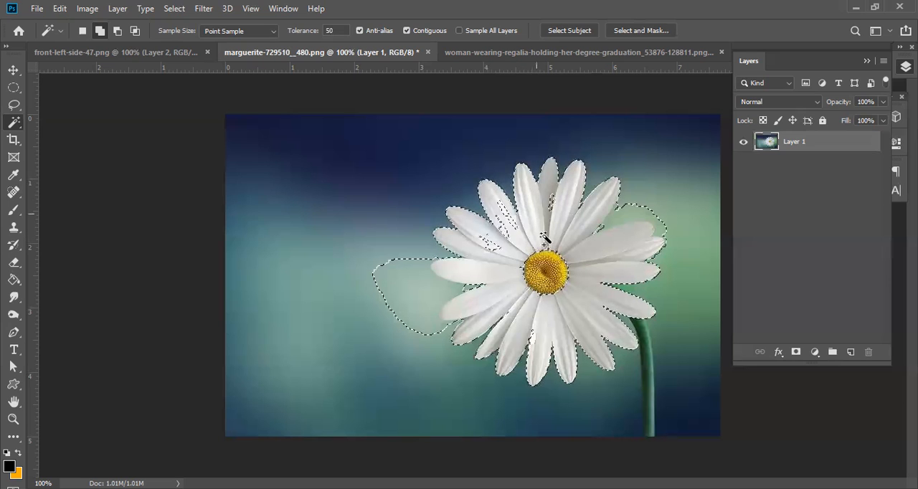
Add the leftover unselected spots on the daisy's upper-left and top petals to the selection.
left_click(502, 212)
left_click(490, 242)
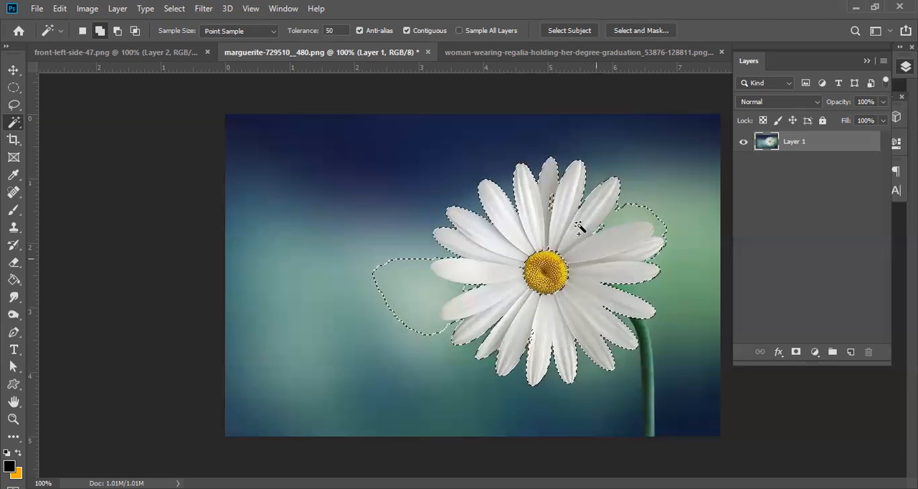
left_click(550, 200)
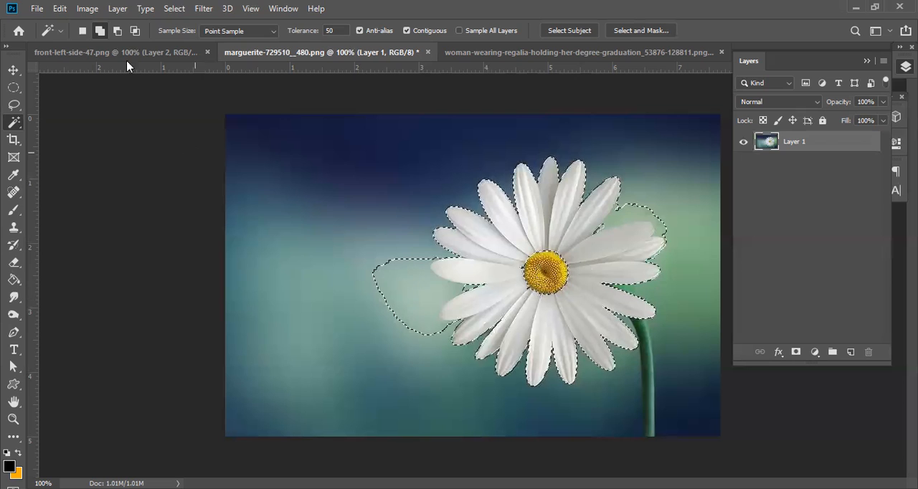
Subtract the background areas left of the daisy and beside its upper-right petals from the selection, using a tolerance of 20.
left_click(117, 31)
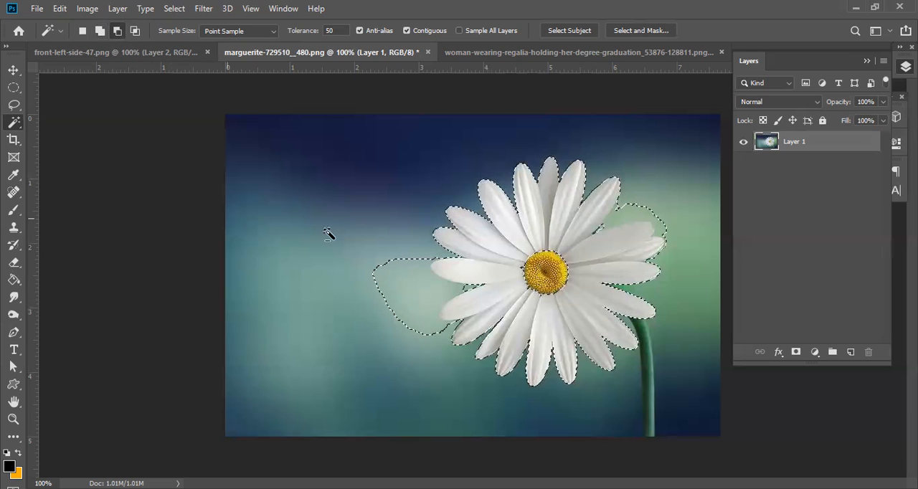
left_click(290, 30)
type("20")
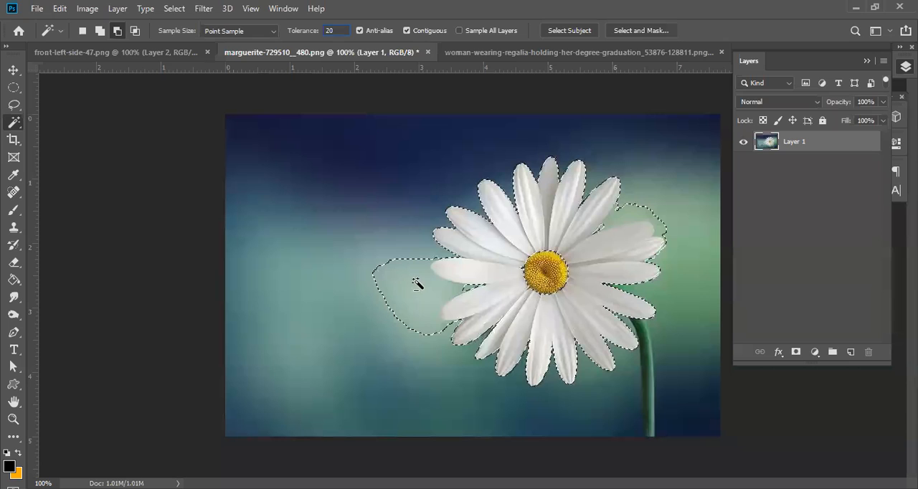
left_click(374, 292)
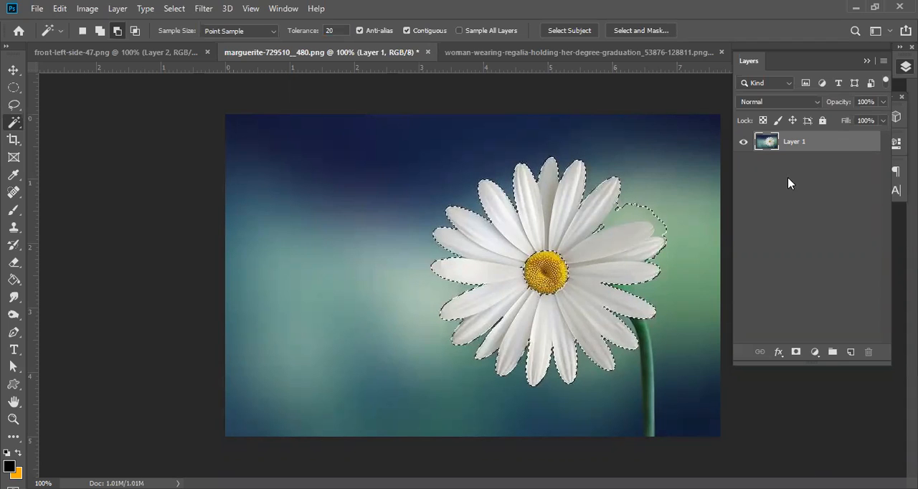
left_click(644, 212)
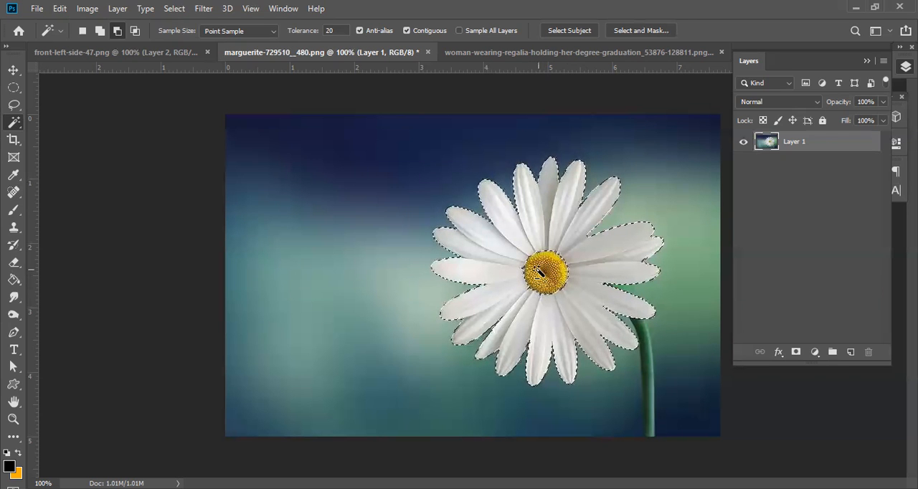
Try to add the daisy's yellow centre to the petal selection with the Magic Wand.
left_click(99, 31)
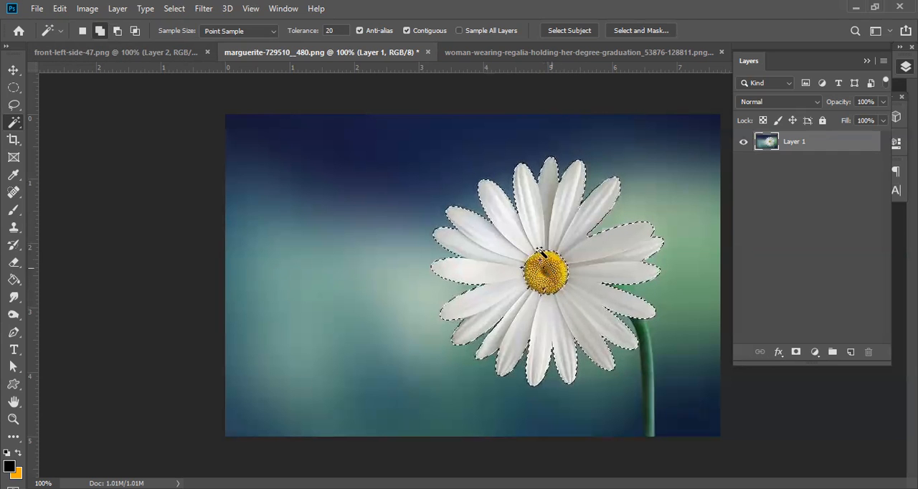
scroll(539, 263, "up", 3)
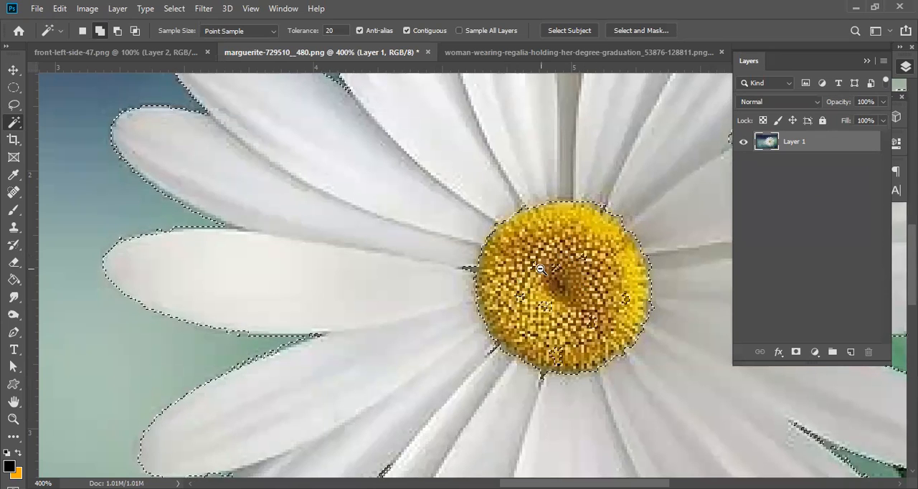
scroll(542, 269, "down", 3)
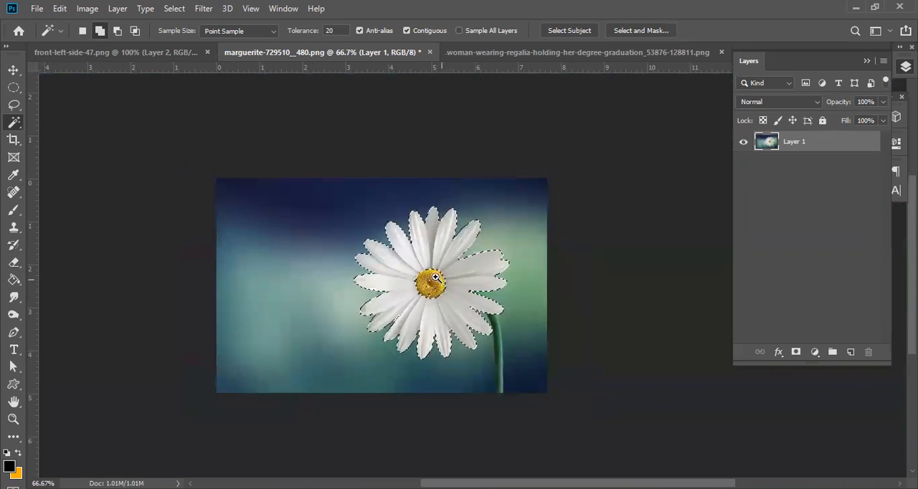
scroll(437, 277, "up", 1)
Switch to the Elliptical Marquee tool and set it to add to the existing selection.
left_click(21, 90)
right_click(22, 93)
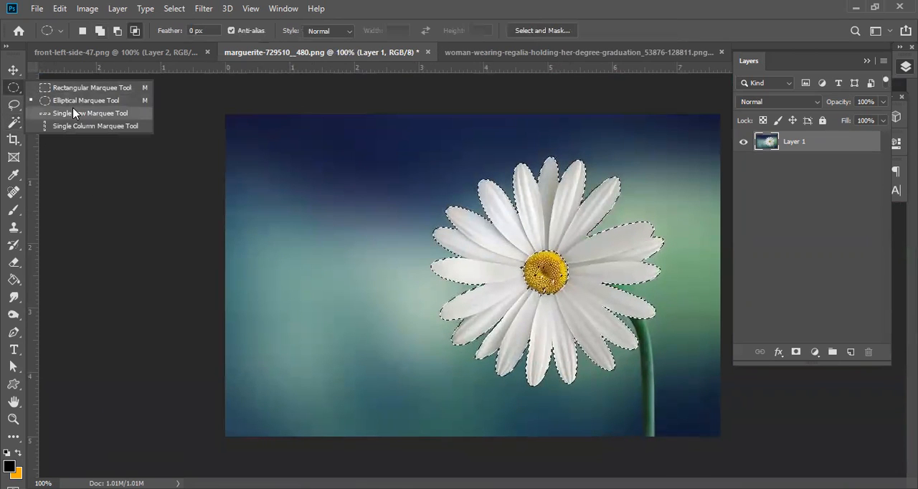
left_click(84, 102)
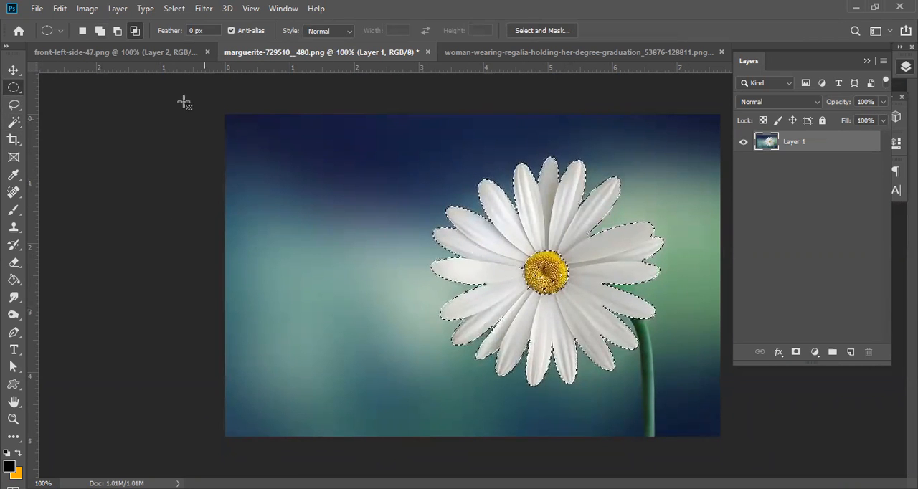
left_click(99, 32)
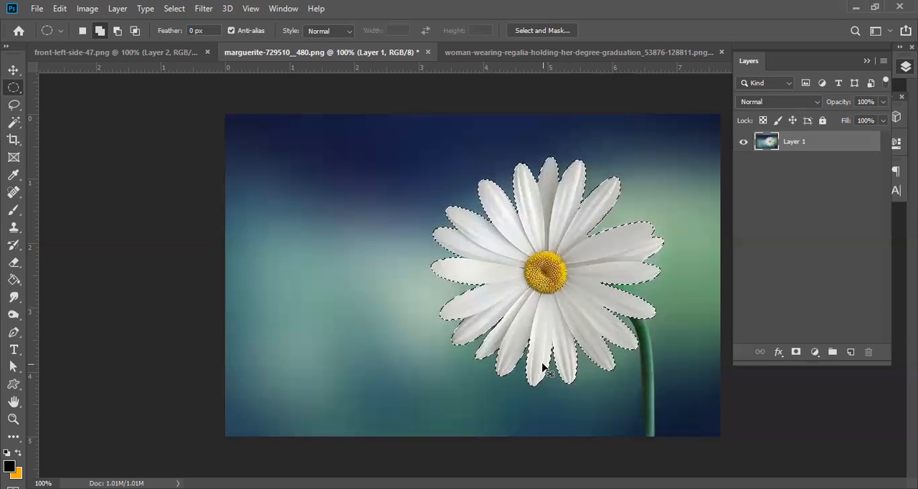
Copy the selected petals to a new layer, hide Layer 1, and activate the Move tool.
right_click(472, 244)
left_click(593, 334)
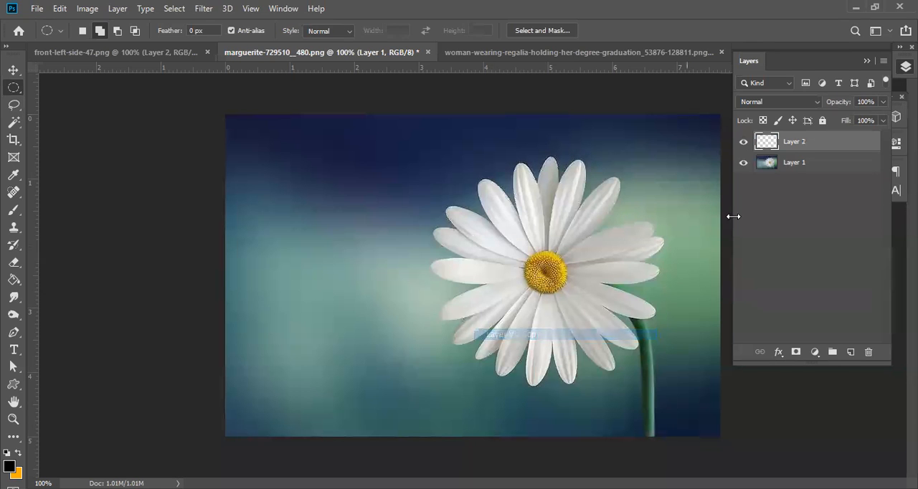
left_click(743, 163)
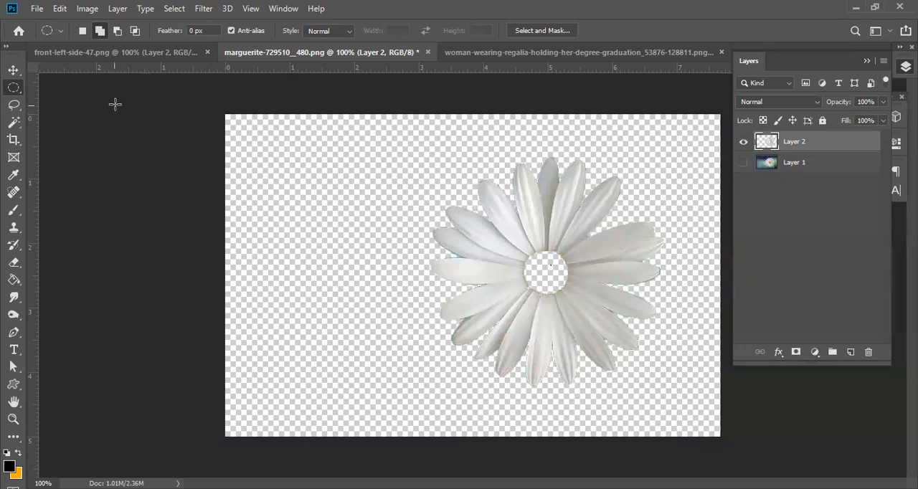
key("v")
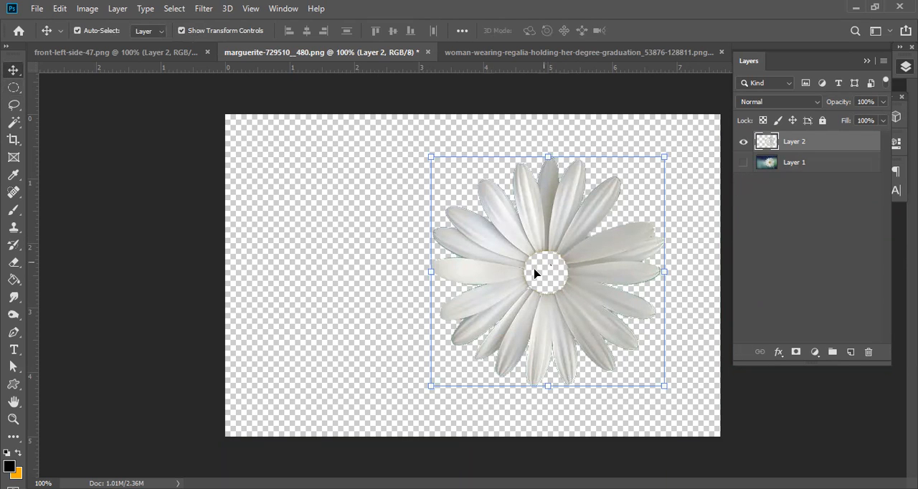
Show Layer 1, hide Layer 2, load the petals of Layer 2 as a selection, and make Layer 1 active.
left_click(742, 162)
left_click(744, 142)
left_click(766, 145, "ctrl")
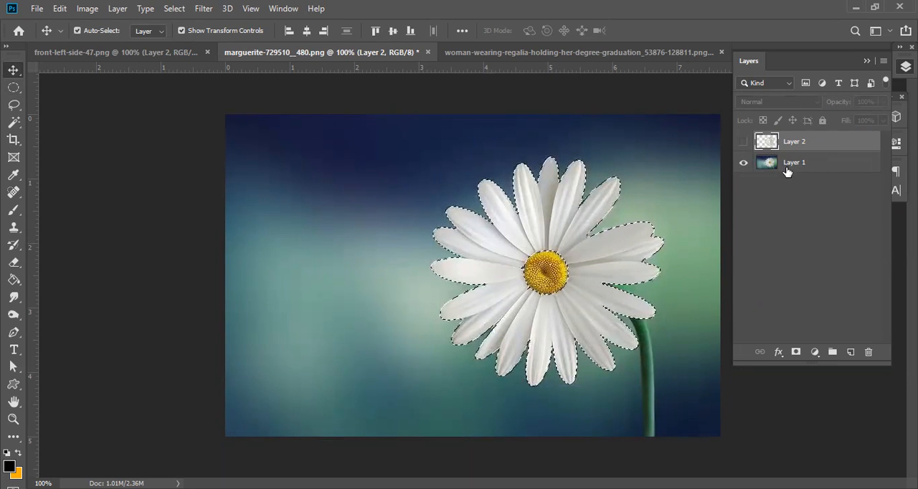
left_click(813, 165)
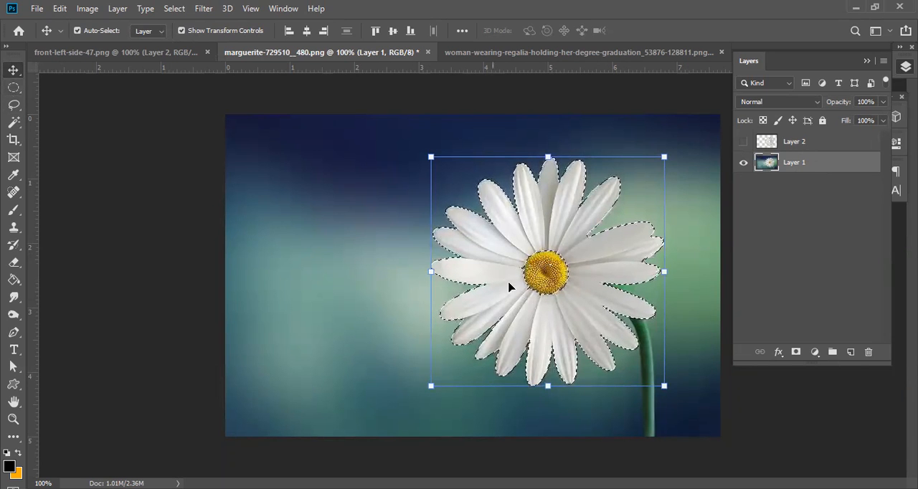
Set the Elliptical Marquee to add to the selection, try an ellipse over the upper-left background, and undo it.
left_click(17, 91)
left_click(17, 92)
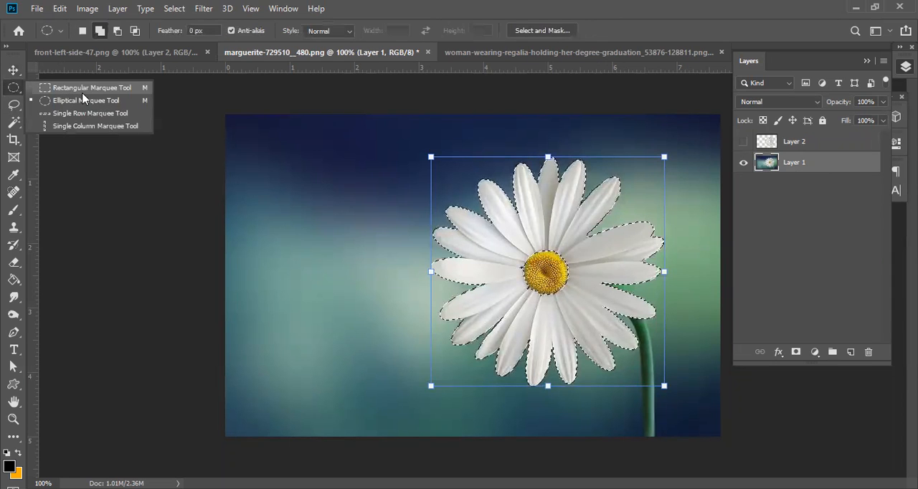
left_click(84, 102)
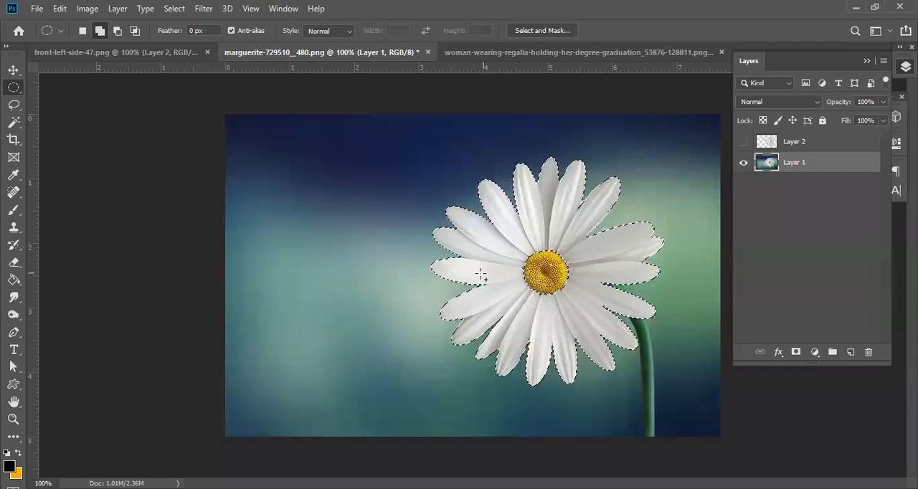
left_click(102, 35)
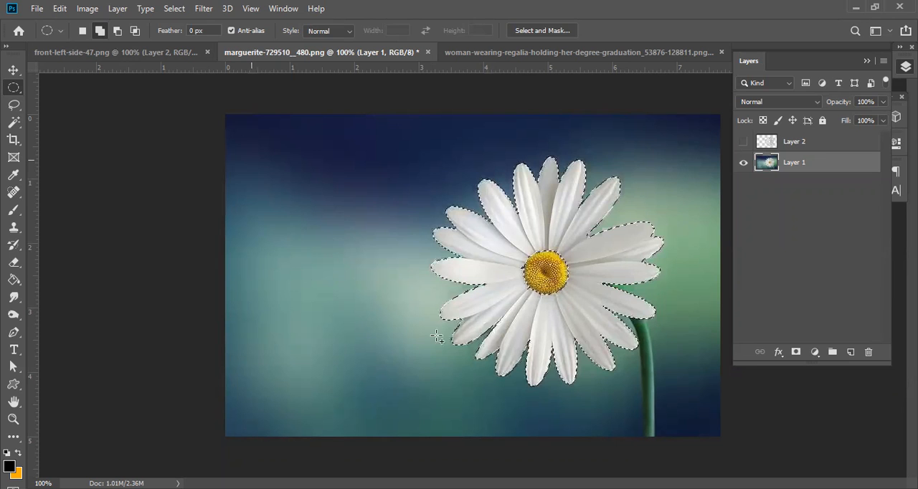
left_click_drag(251, 159, 334, 254)
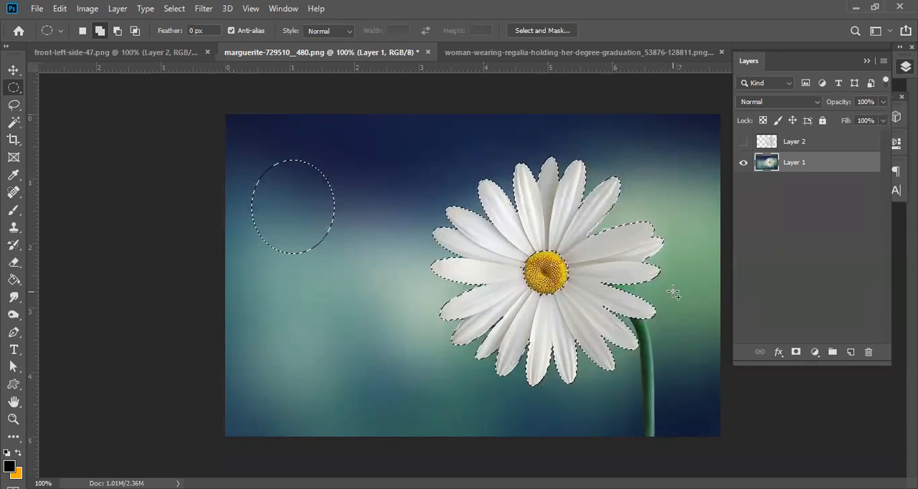
key("ctrl+z")
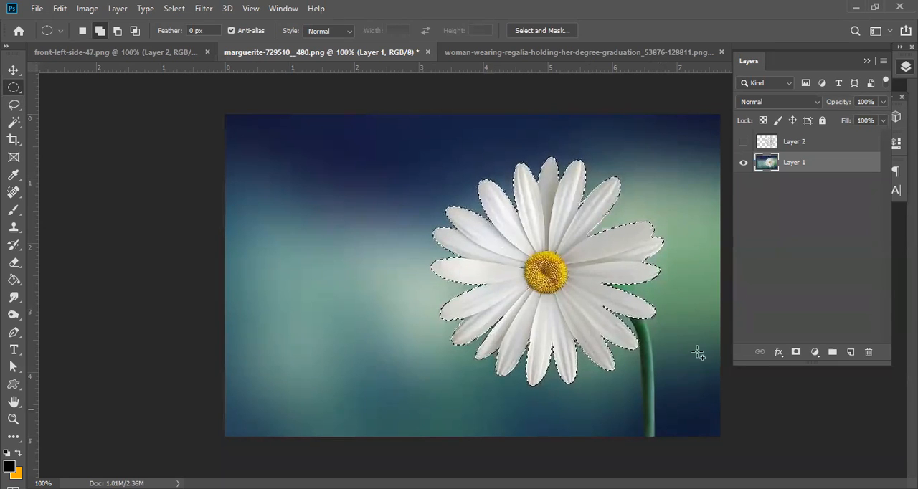
Copy the selected daisy head, including its yellow centre, to a new layer and hide Layer 1.
right_click(504, 243)
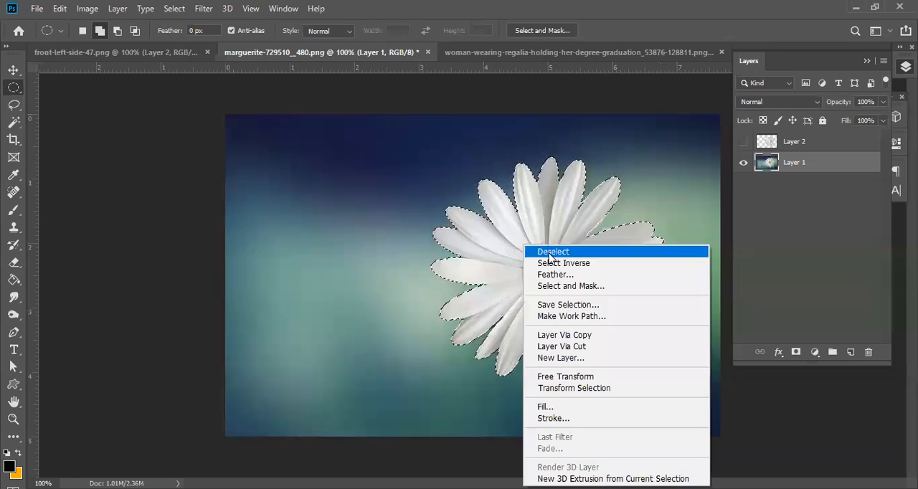
left_click(573, 333)
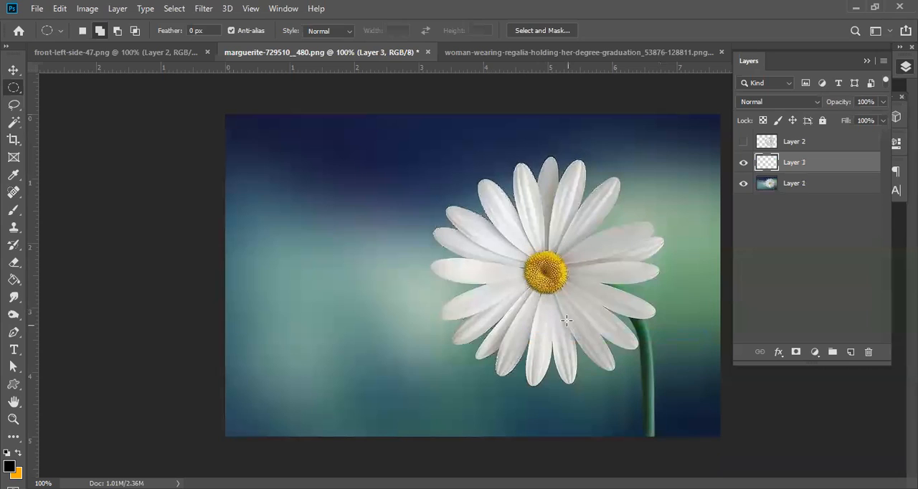
left_click(743, 184)
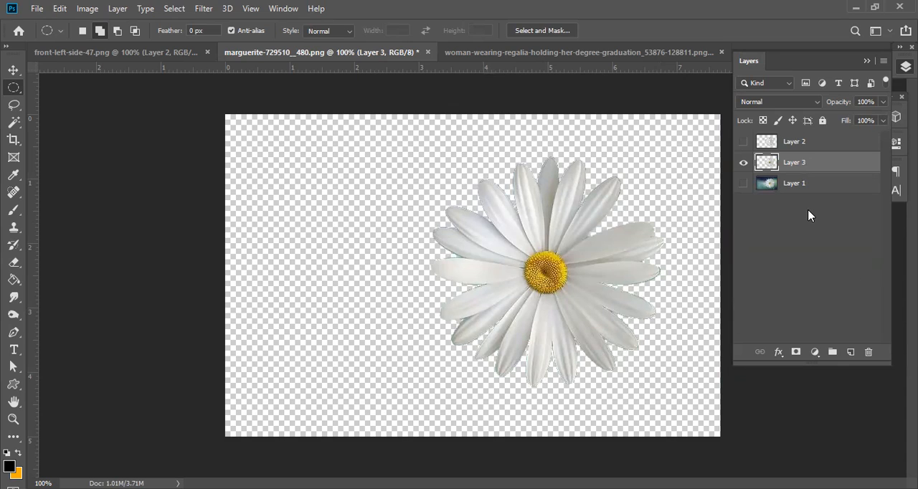
Show Layer 1 again and hide Layer 3 in the daisy document.
left_click(743, 185)
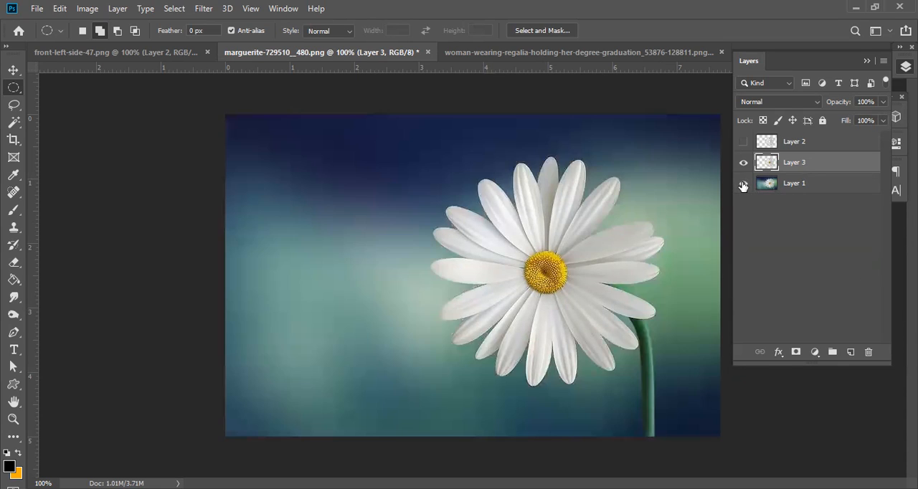
left_click(743, 163)
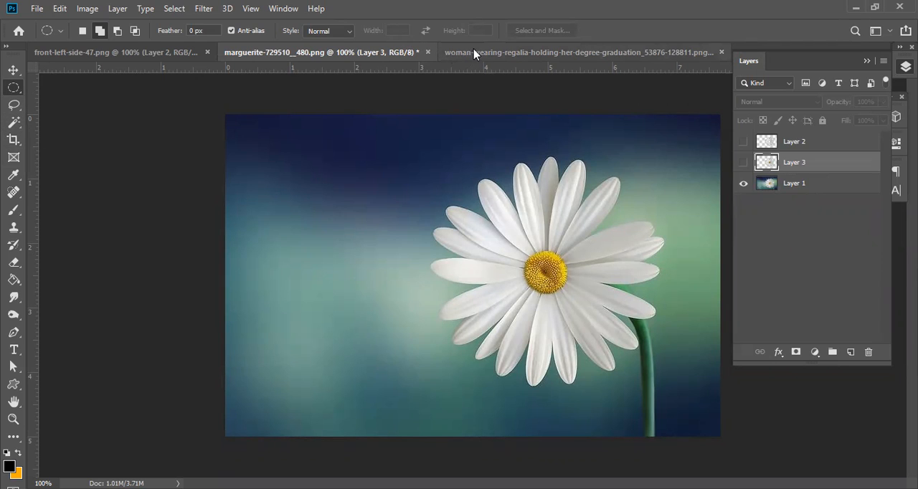
left_click(67, 57)
left_click(365, 53)
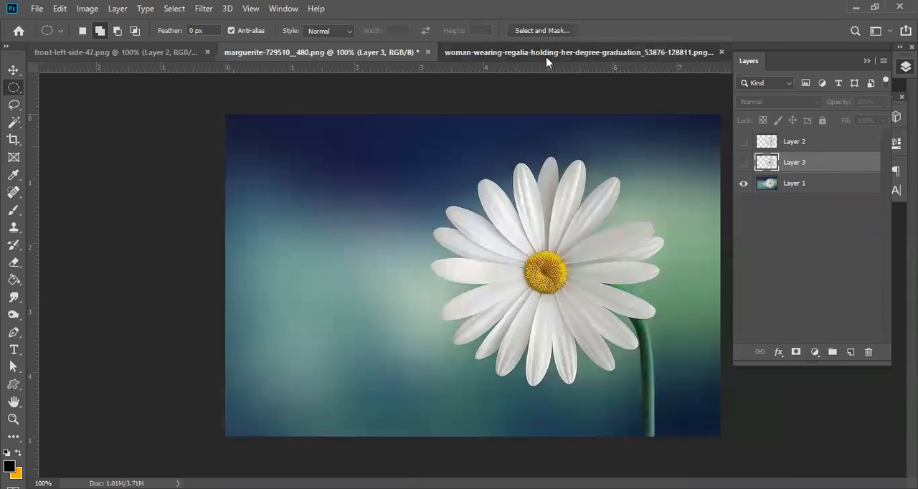
Switch to the graduation photo and select its yellow background with the Magic Wand at tolerance 20.
left_click(546, 57)
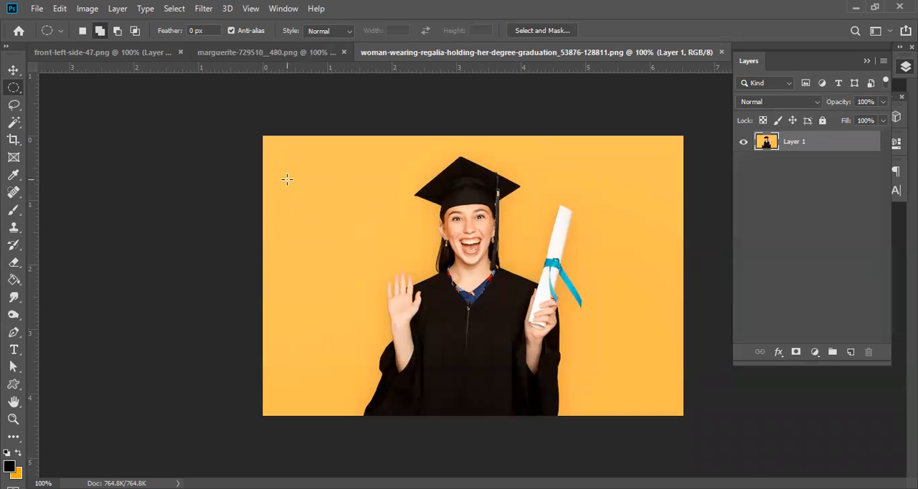
left_click(13, 122)
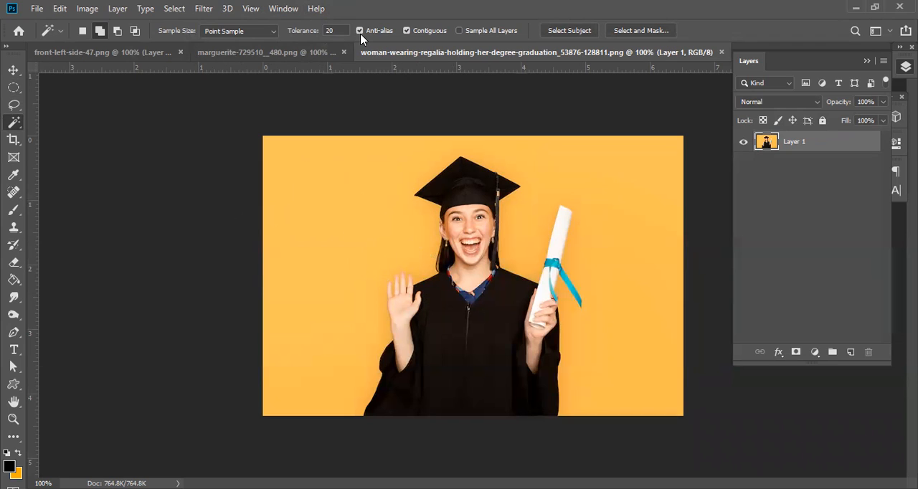
left_click(309, 185)
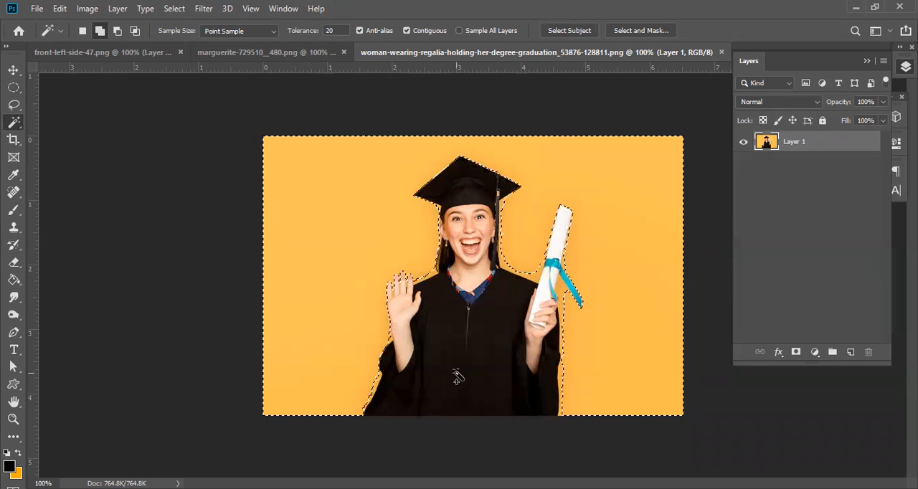
Set the Magic Wand tolerance to 30 and add the leftover yellow areas around the woman to the background selection.
left_click(400, 310, "ctrl")
left_click(400, 309, "ctrl")
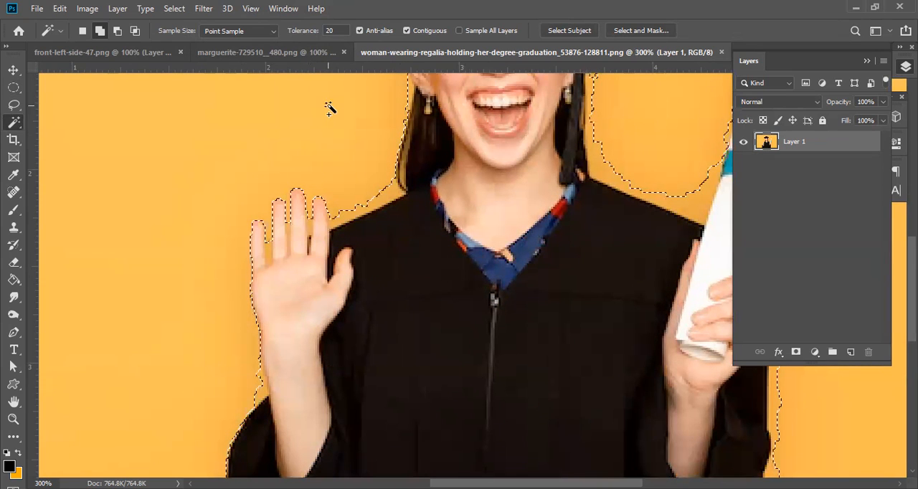
left_click_drag(342, 31, 279, 14)
type("30")
key("Return")
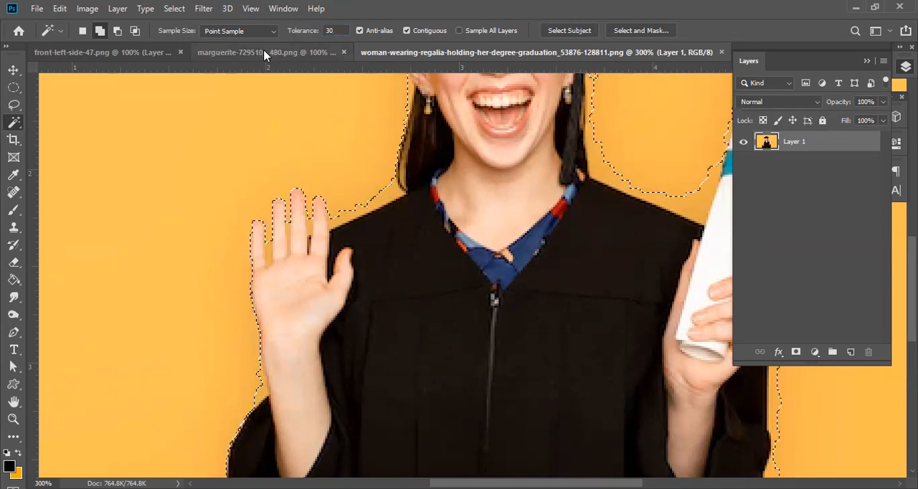
left_click(99, 31)
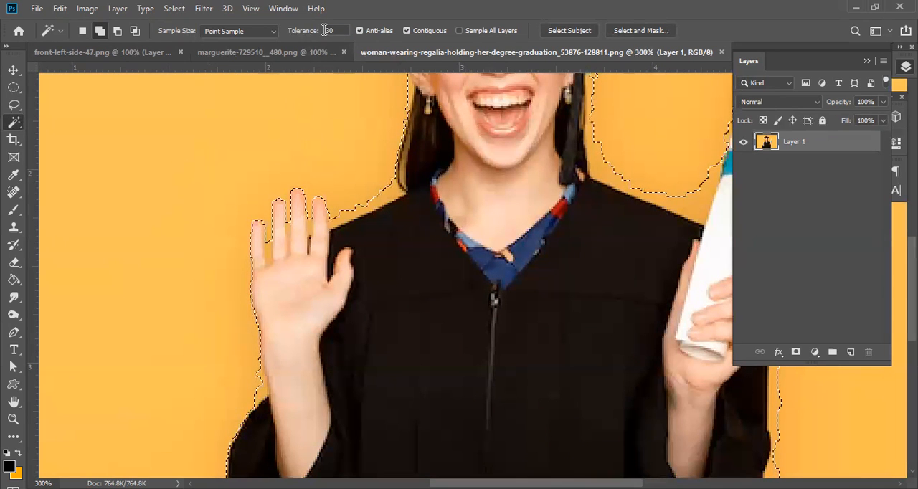
left_click(282, 114)
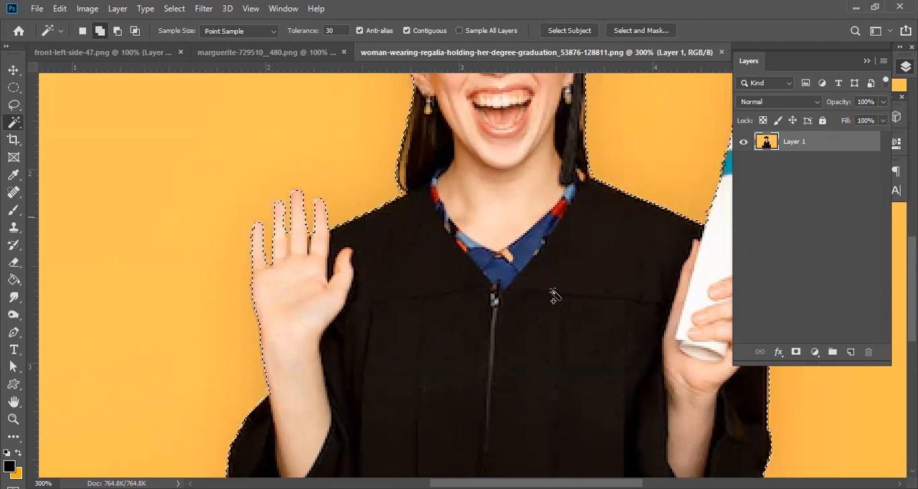
Examine the selection edge around the whole figure and closely around the fingers of the raised hand.
key("space")
left_click_drag(480, 242, 293, 337)
left_click_drag(237, 232, 266, 229)
left_click(305, 222, "alt")
left_click(305, 221, "alt")
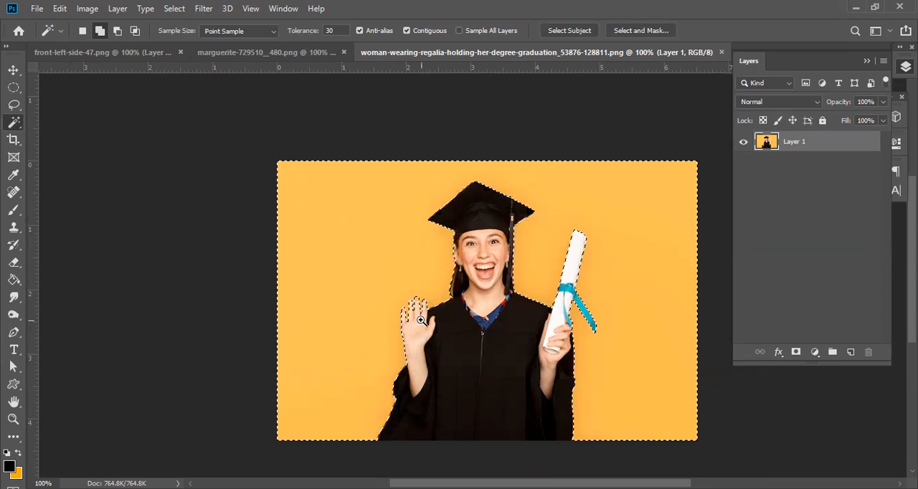
left_click(418, 319, "ctrl")
left_click(415, 317, "ctrl")
left_click(392, 287, "ctrl")
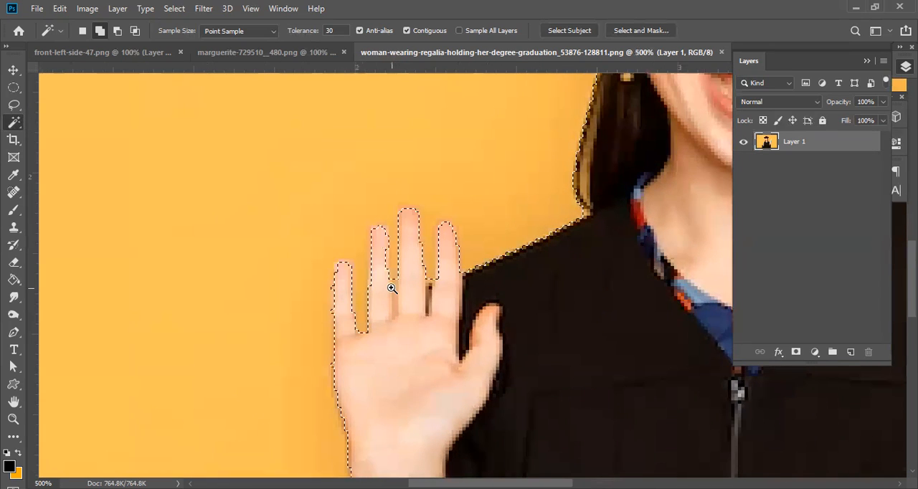
left_click(385, 266, "ctrl")
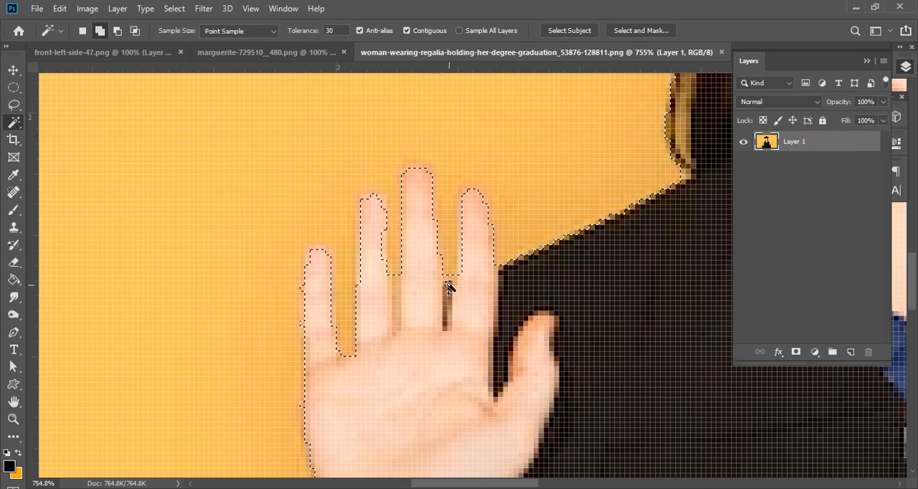
Try copying the selected yellow background to a new layer, check it with Layer 1 hidden, and undo the copy.
right_click(426, 291)
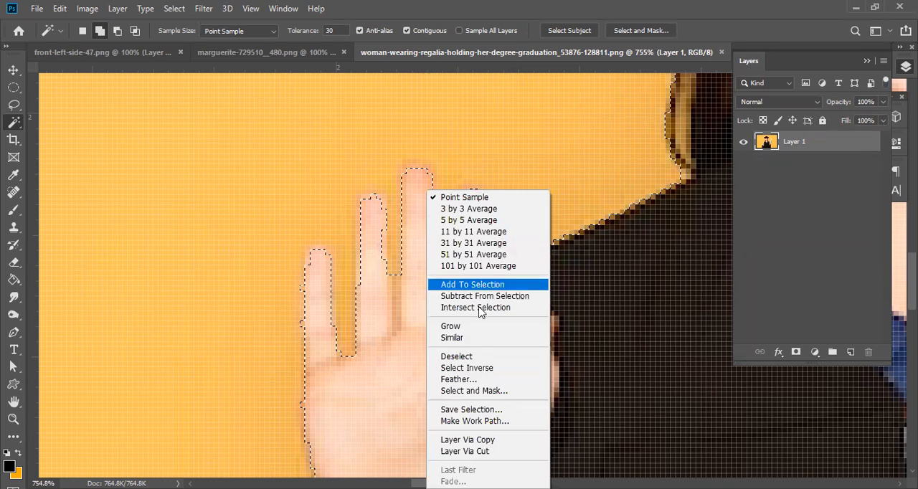
left_click(467, 440)
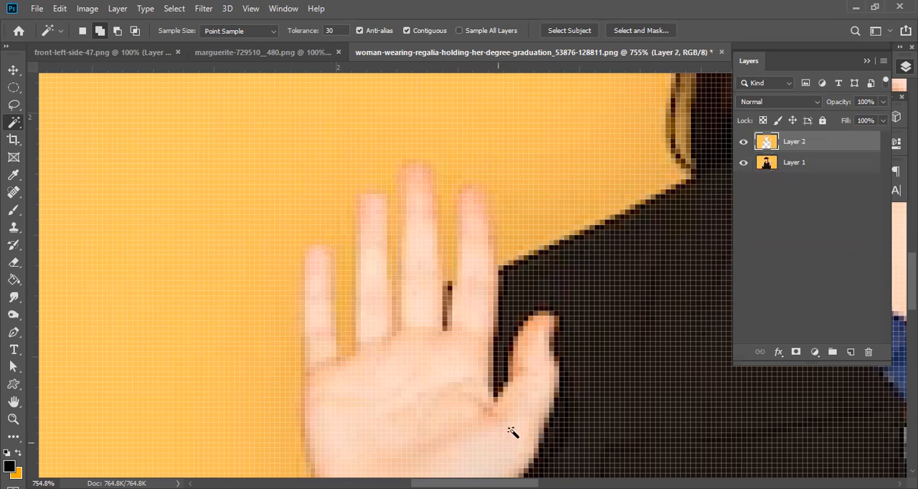
left_click(744, 163)
scroll(445, 202, "down", 10)
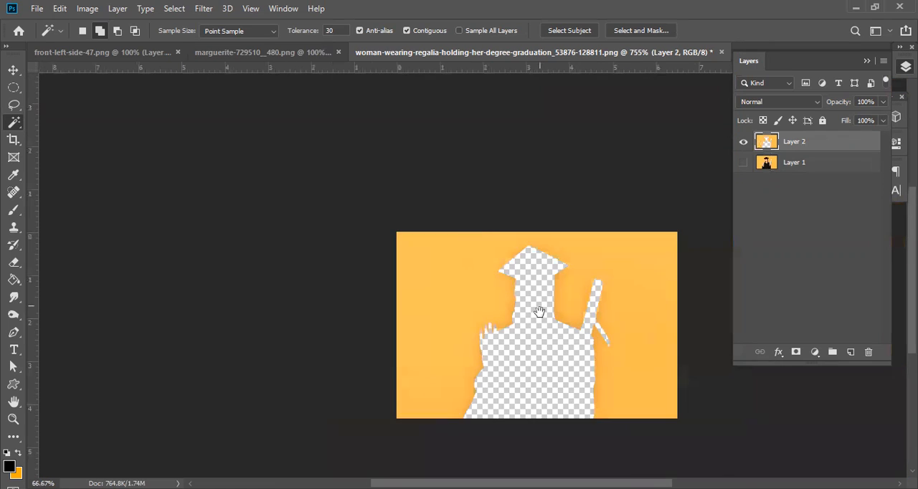
left_click_drag(539, 312, 334, 299)
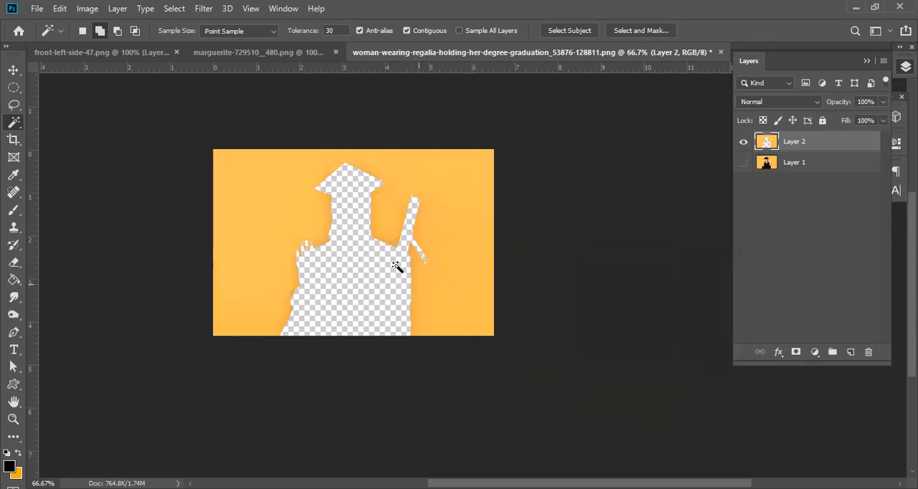
scroll(362, 210, "up", 3)
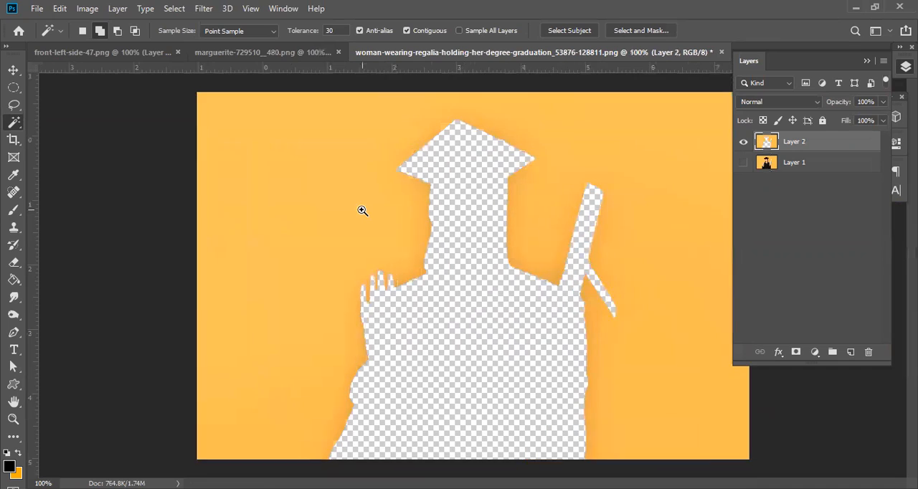
left_click(743, 165)
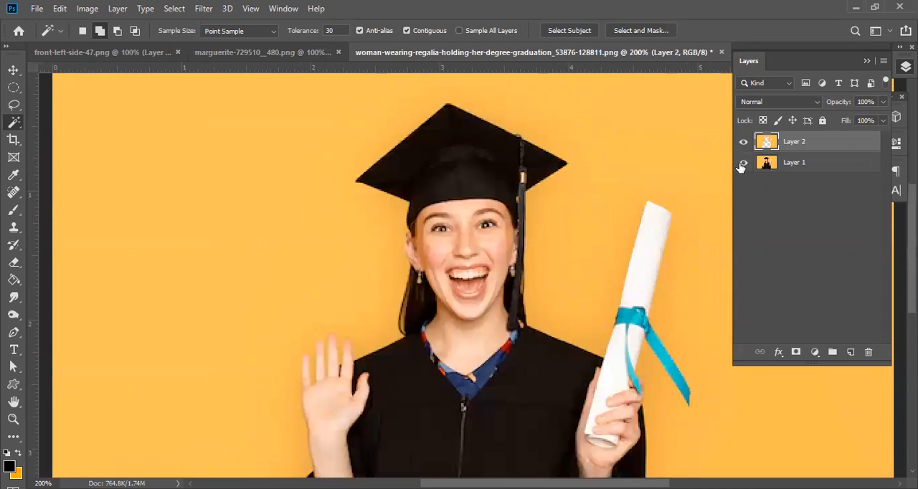
key("ctrl+z")
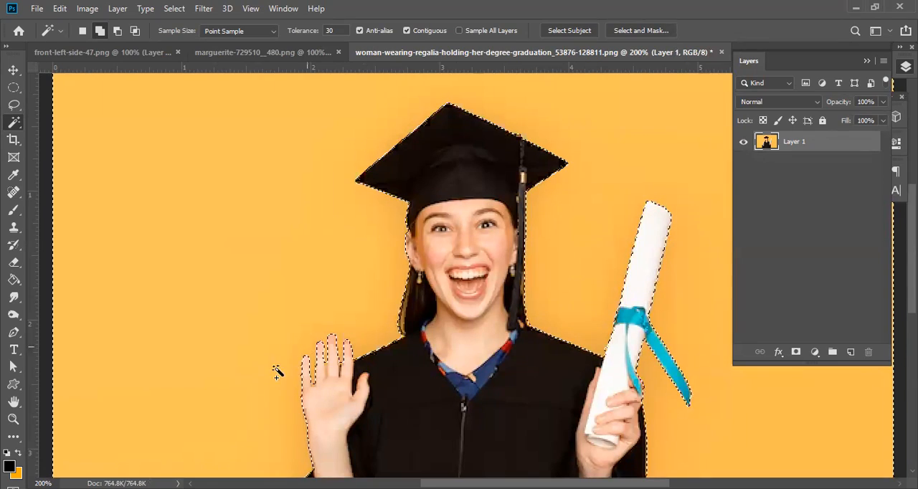
Subtract the raised hand's index finger from the background selection by tracing its edge with the Polygonal Lasso.
scroll(330, 352, "up", 2)
scroll(303, 341, "up", 3)
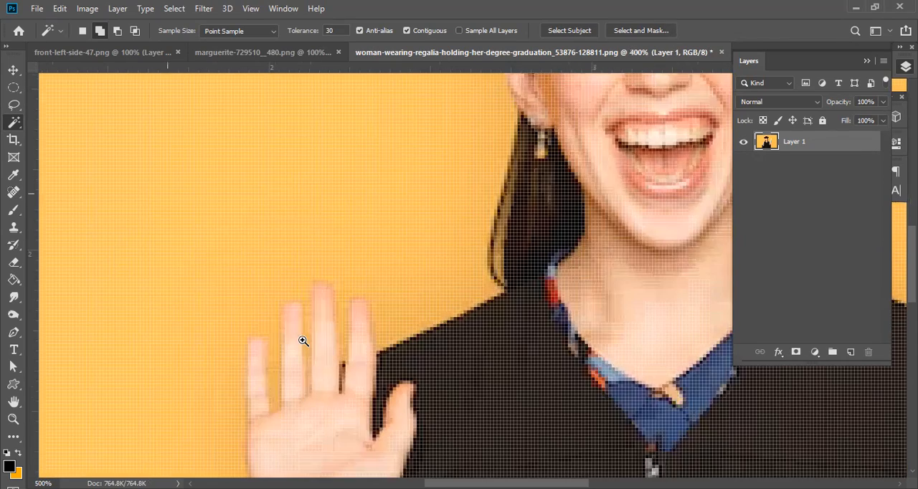
scroll(279, 393, "up", 1)
left_click_drag(278, 393, 374, 314)
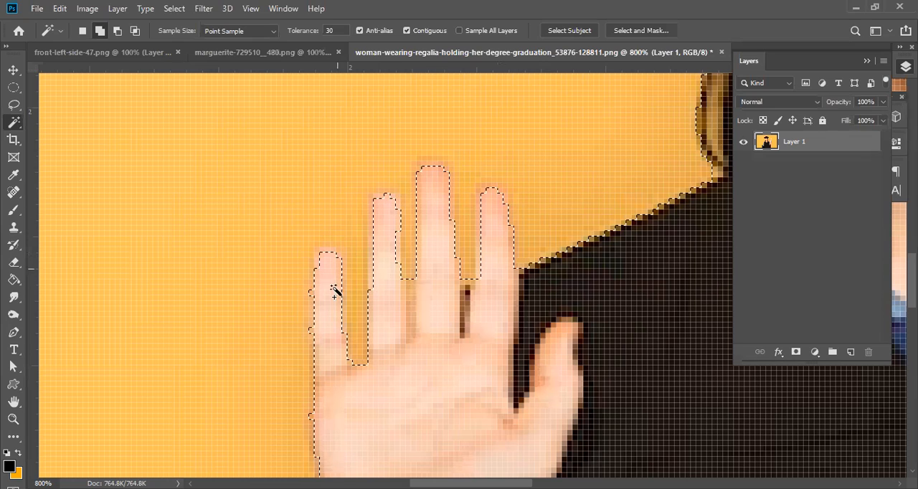
scroll(410, 400, "down", 4)
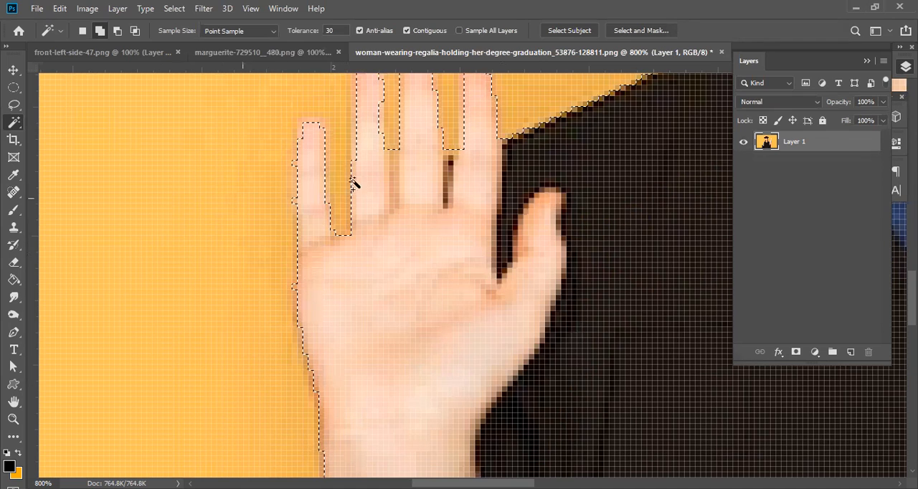
left_click_drag(404, 211, 368, 287)
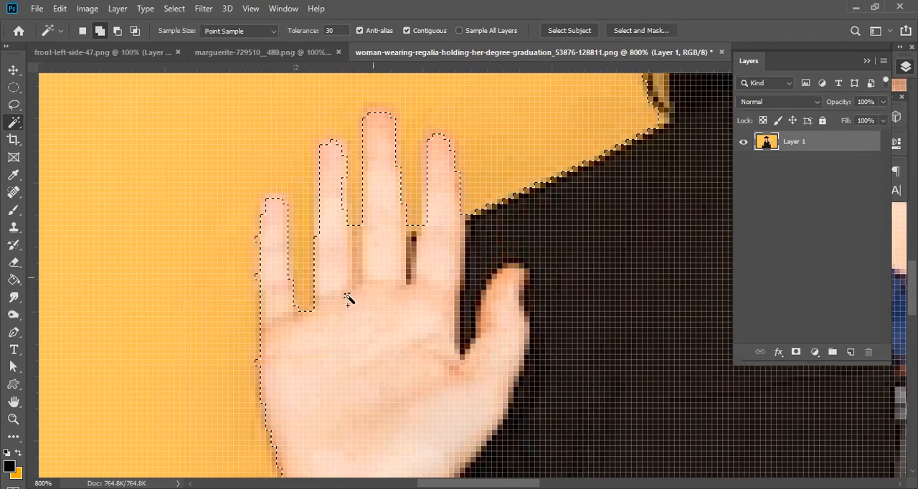
left_click(15, 106)
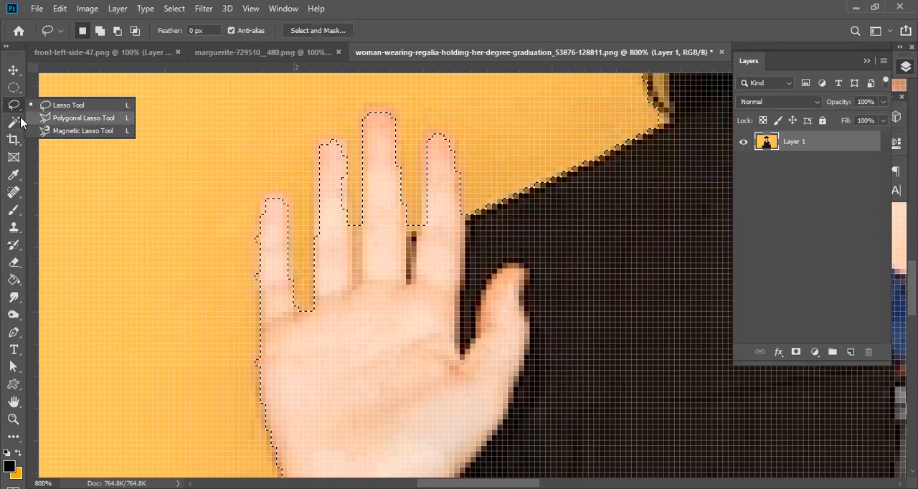
left_click(91, 123)
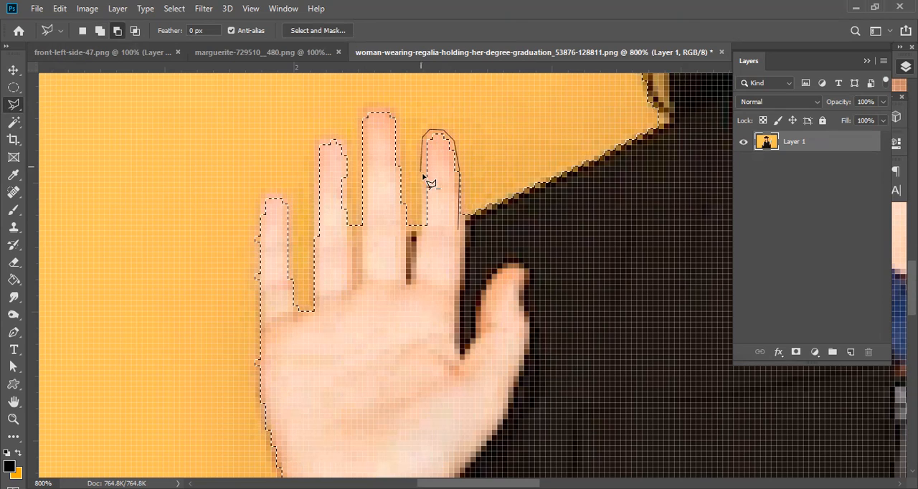
left_click_drag(431, 184, 425, 256)
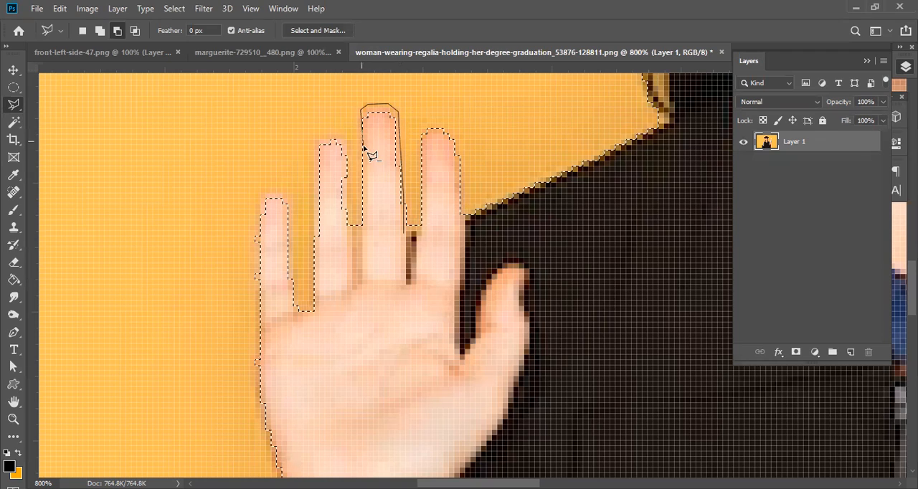
Subtract the edges of the middle, ring and little fingers from the selection with the Polygonal Lasso.
mouse_move(366, 154)
left_mouse_down()
mouse_move(363, 283)
mouse_move(347, 276)
mouse_move(353, 172)
left_mouse_up()
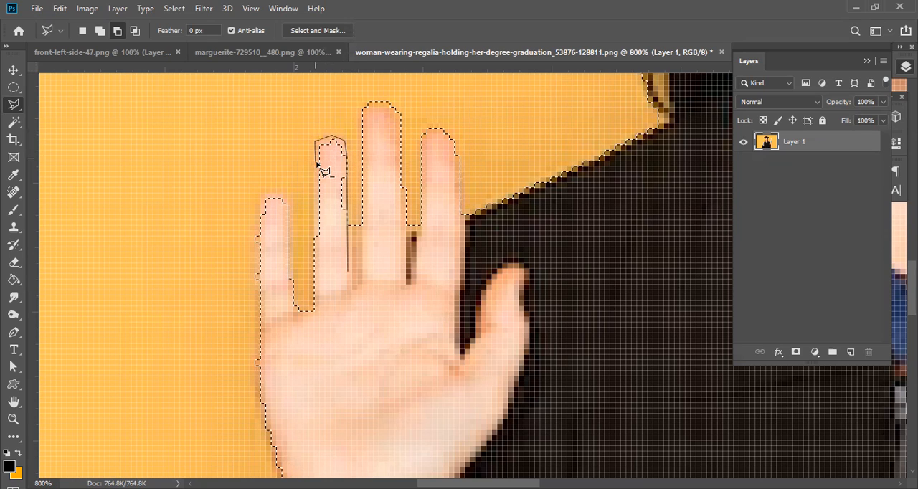
left_click(362, 288)
left_click(295, 340)
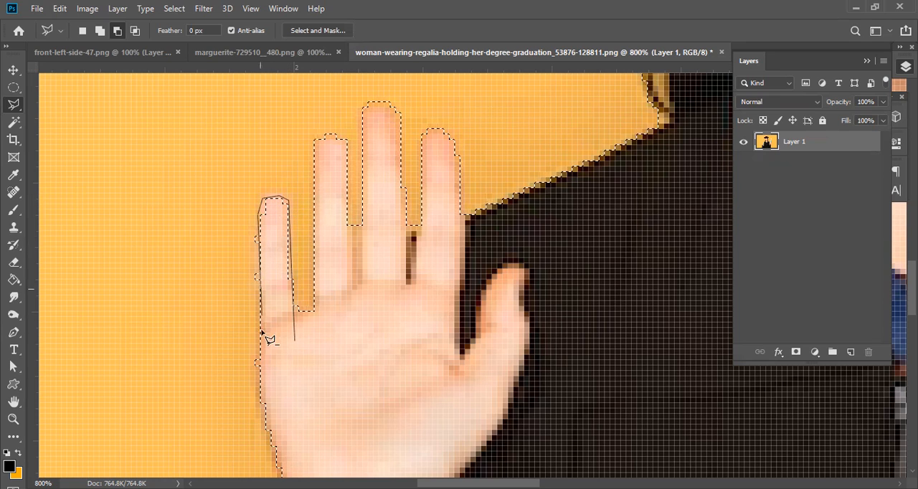
double_click(309, 380)
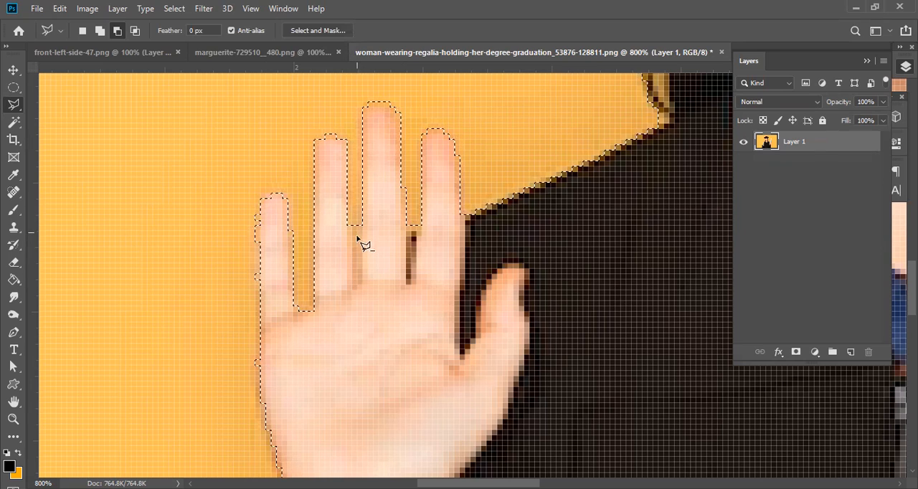
Set the Polygonal Lasso to add to the selection and add the gaps on both sides of the middle finger.
left_click(99, 32)
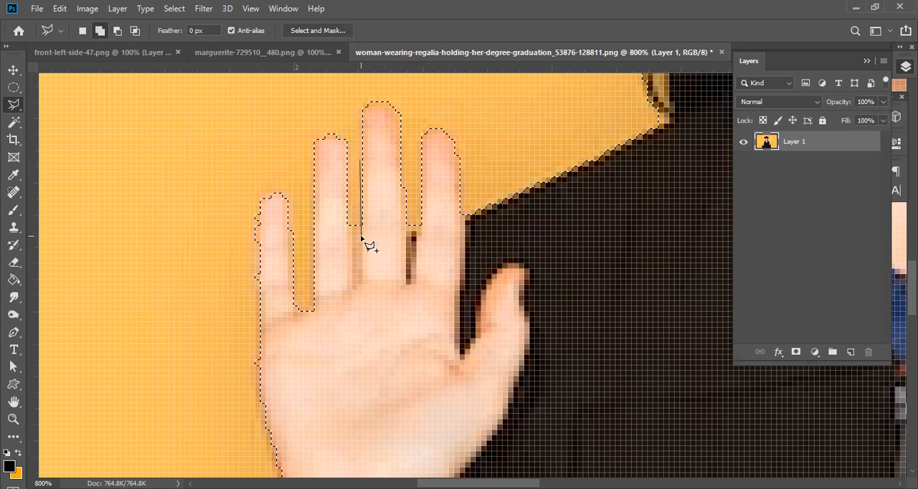
left_click(355, 282)
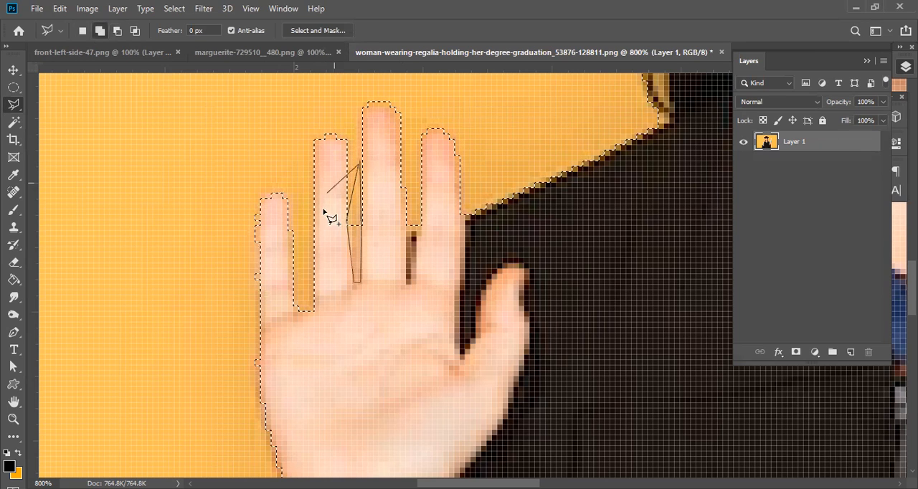
left_click(356, 151)
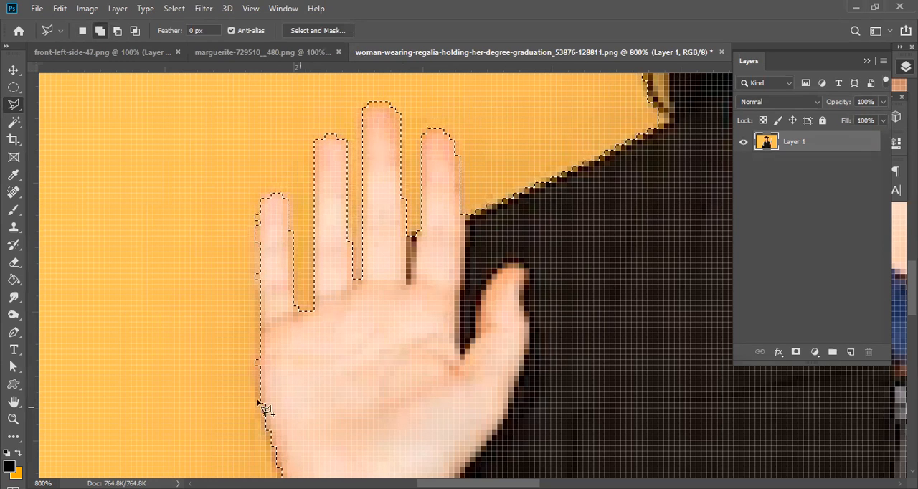
Subtract the outer edge of the little finger, palm and forearm down to the sleeve from the selection.
left_click(279, 256, "alt")
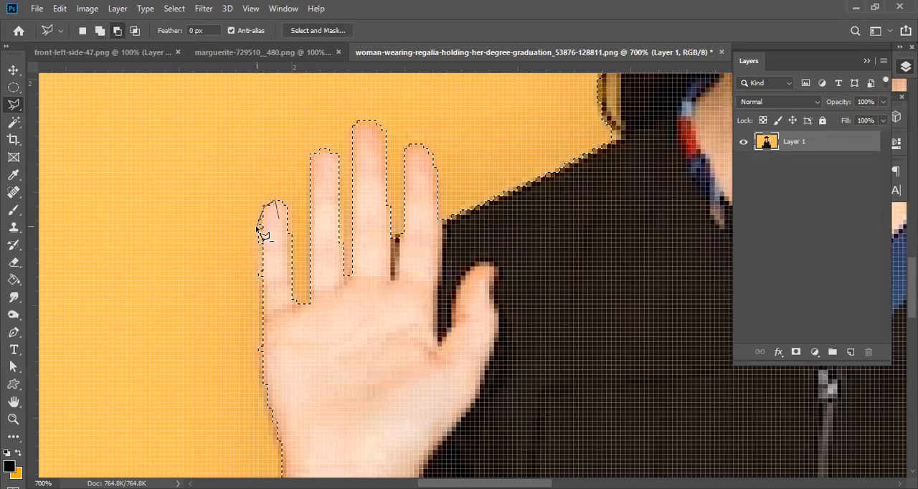
mouse_move(262, 311)
left_mouse_down()
mouse_move(254, 350)
mouse_move(282, 445)
mouse_move(331, 425)
mouse_move(333, 291)
mouse_move(313, 138)
mouse_move(302, 121)
mouse_move(249, 207)
mouse_move(246, 218)
mouse_move(260, 226)
mouse_move(245, 210)
mouse_move(262, 270)
left_mouse_up()
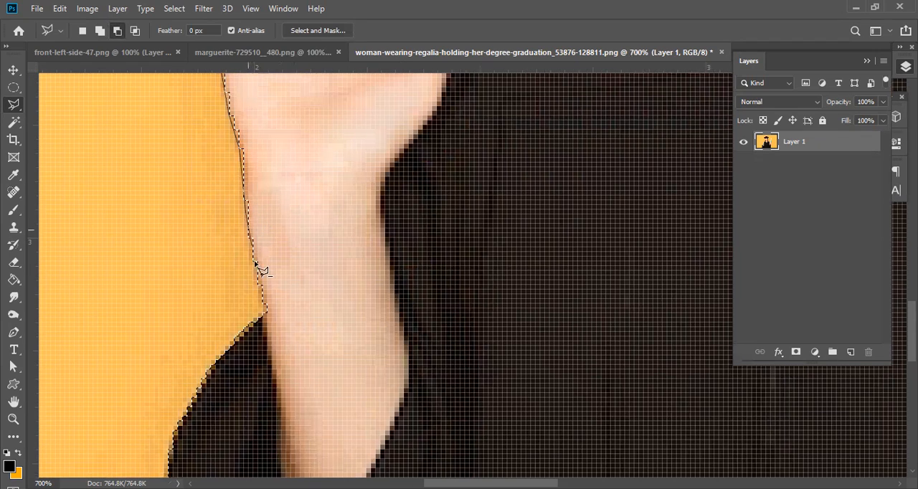
left_click(263, 318)
left_click(296, 334)
left_click(335, 97)
left_click_drag(363, 119, 398, 337)
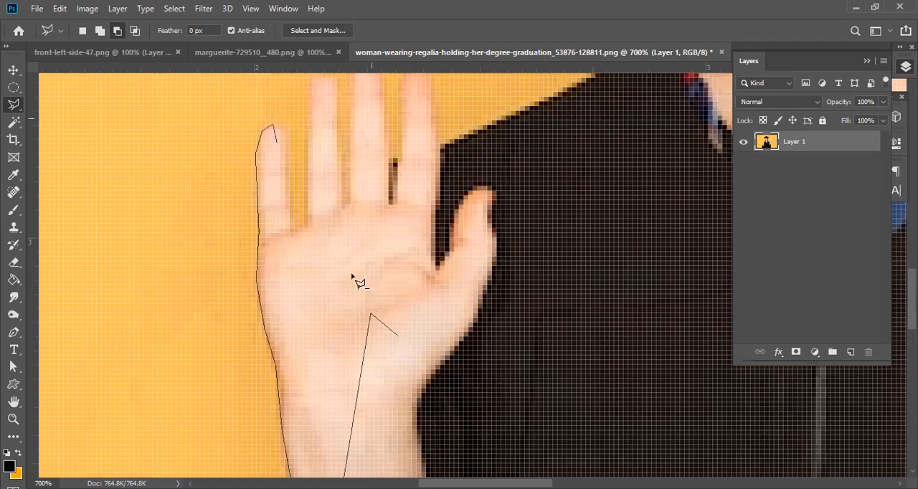
left_click(281, 228)
double_click(282, 227)
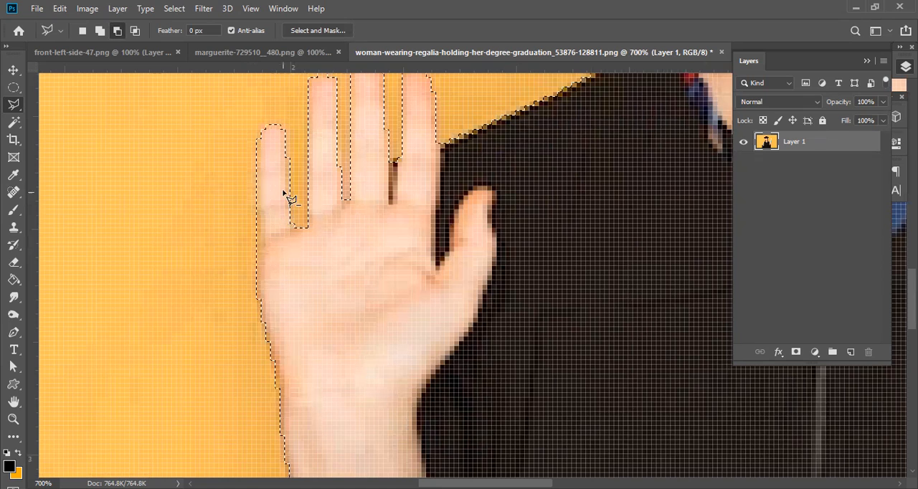
scroll(272, 239, "down", 3)
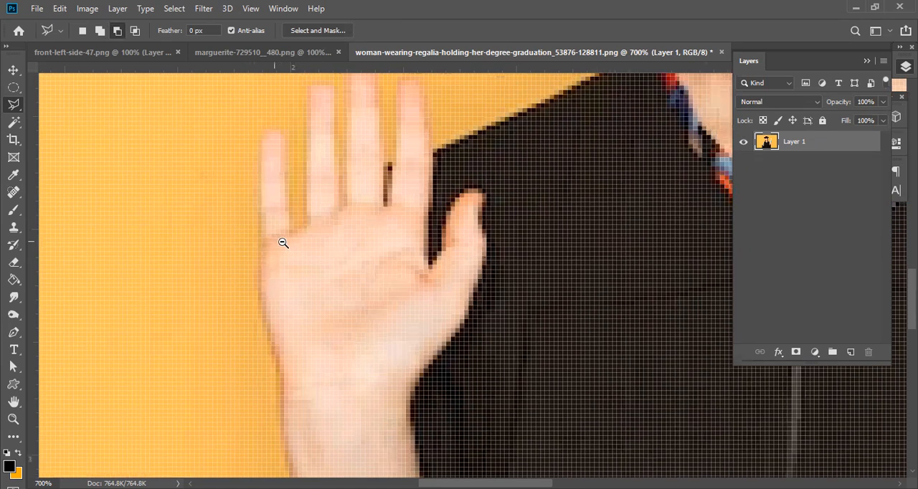
Delete the selected orange background around the graduation woman as a trial, and undo the deletion.
scroll(298, 244, "down", 1)
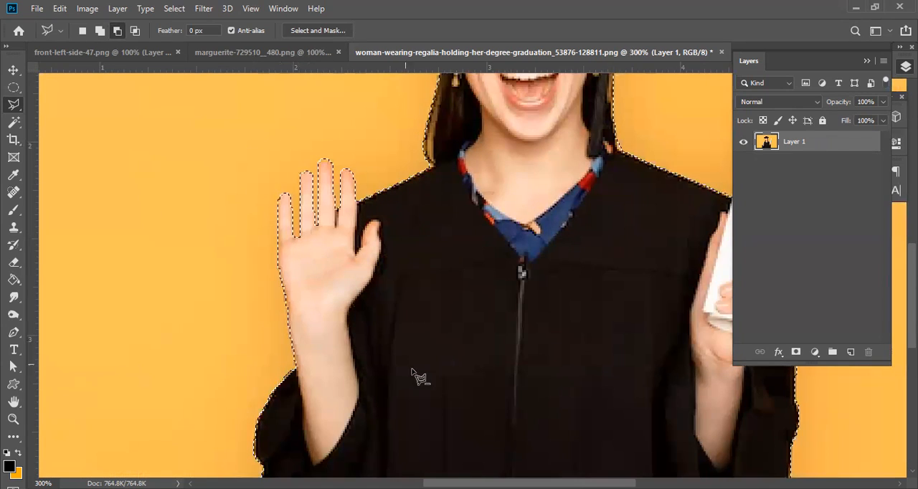
left_click_drag(599, 260, 149, 351)
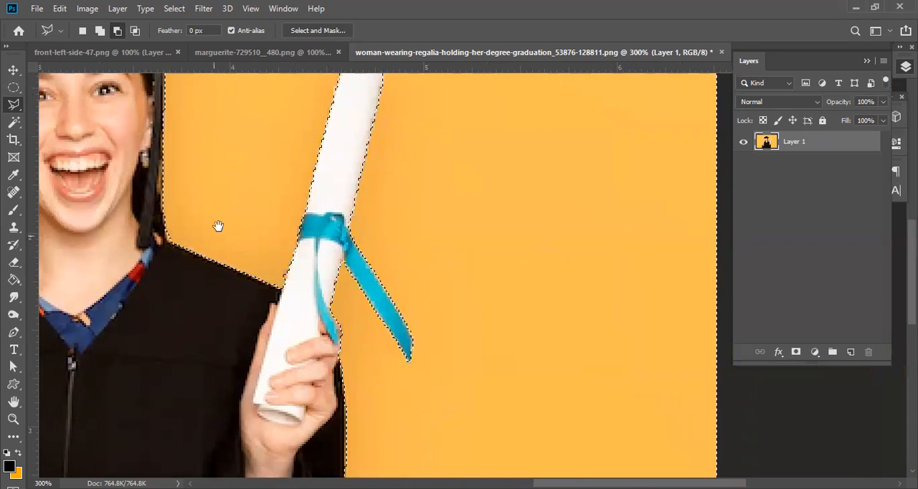
left_click_drag(217, 225, 365, 404)
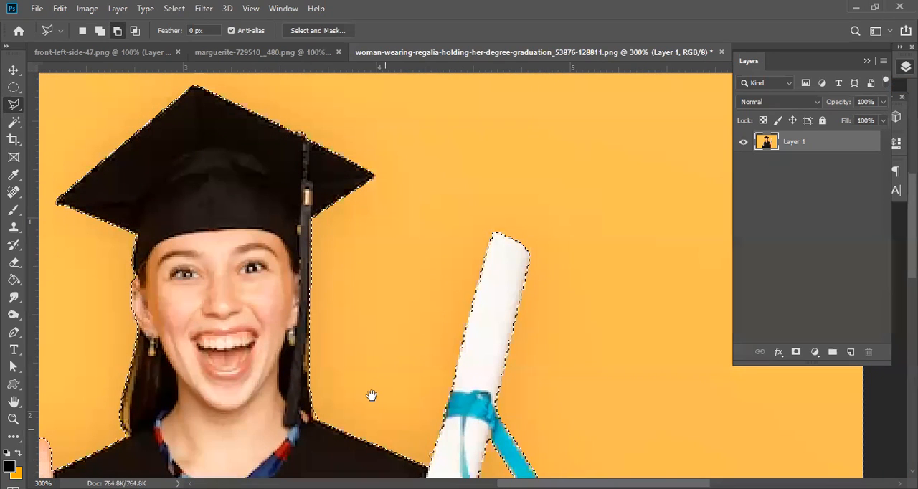
scroll(287, 278, "down", 1)
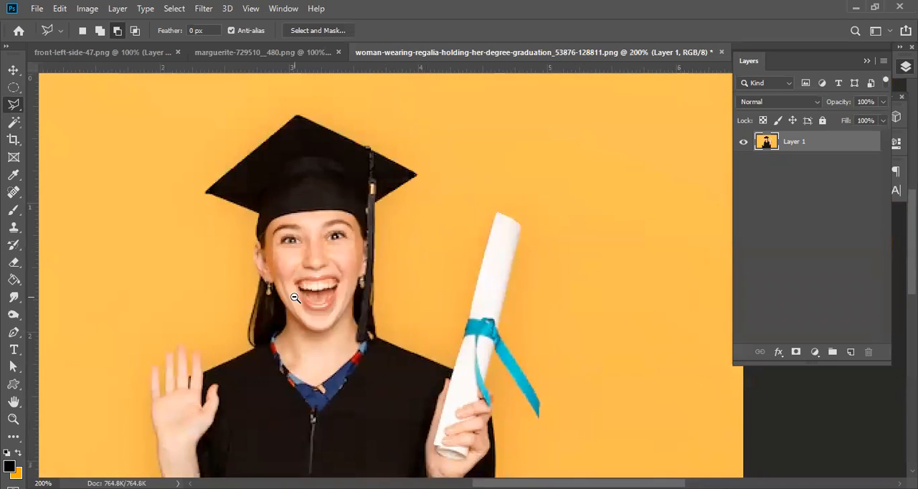
left_click(295, 298, "alt")
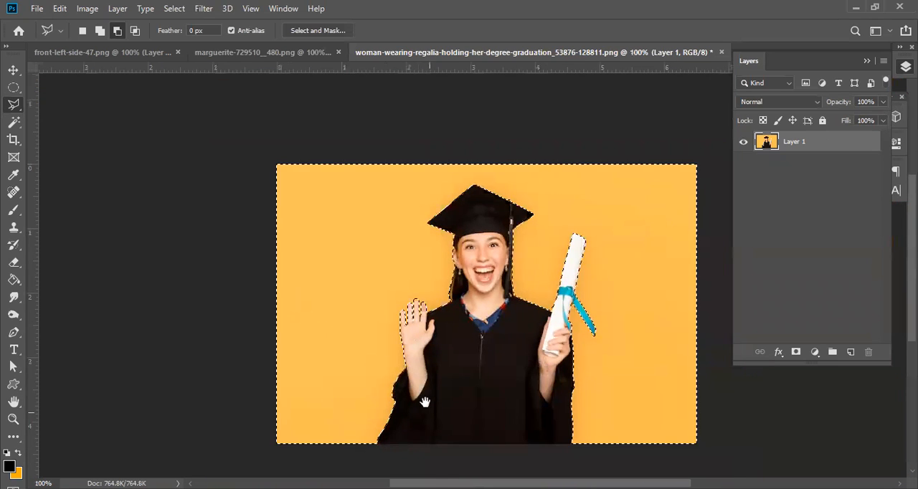
left_click_drag(400, 352, 266, 328)
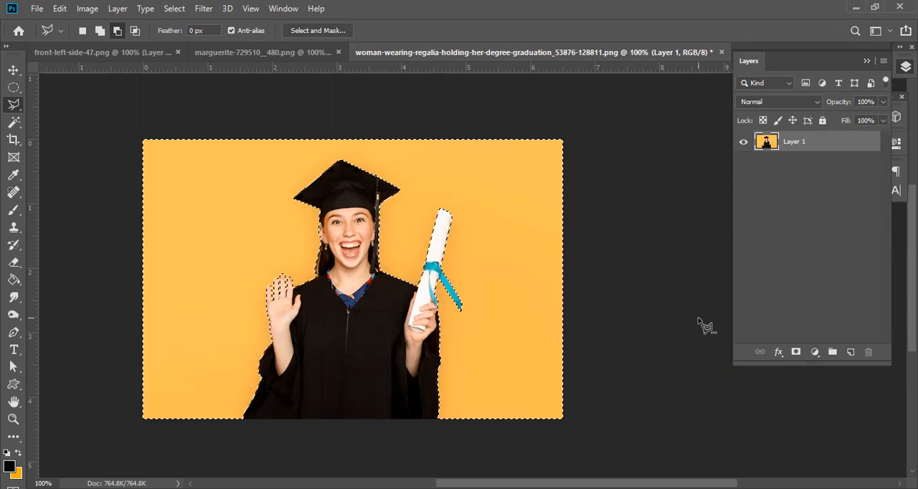
key("Delete")
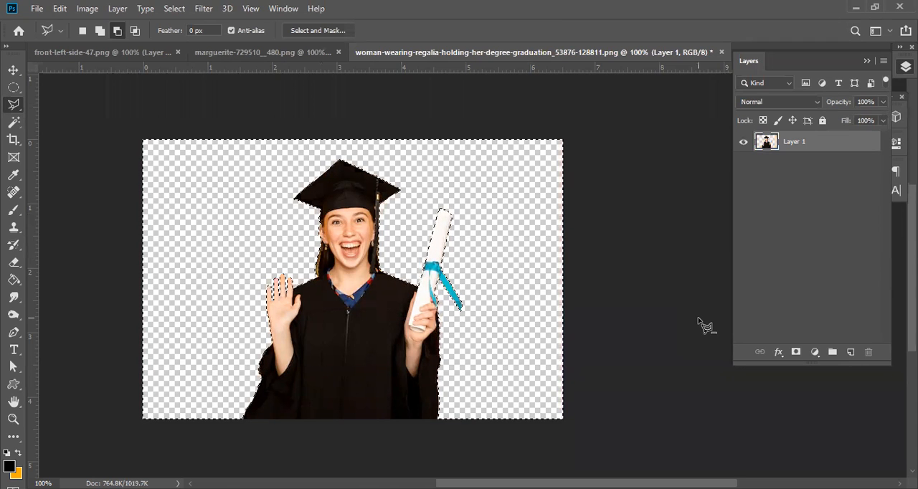
key("ctrl+z")
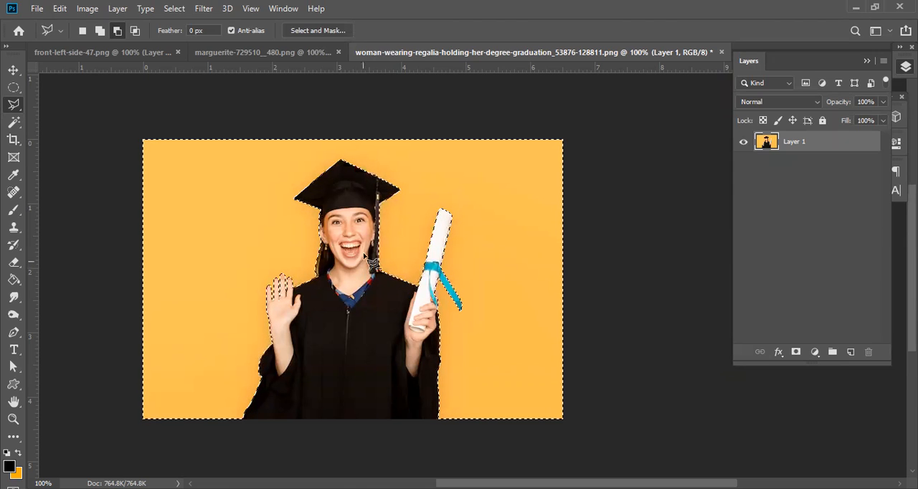
Invert the background selection and copy the selected woman to a new layer.
right_click(399, 227)
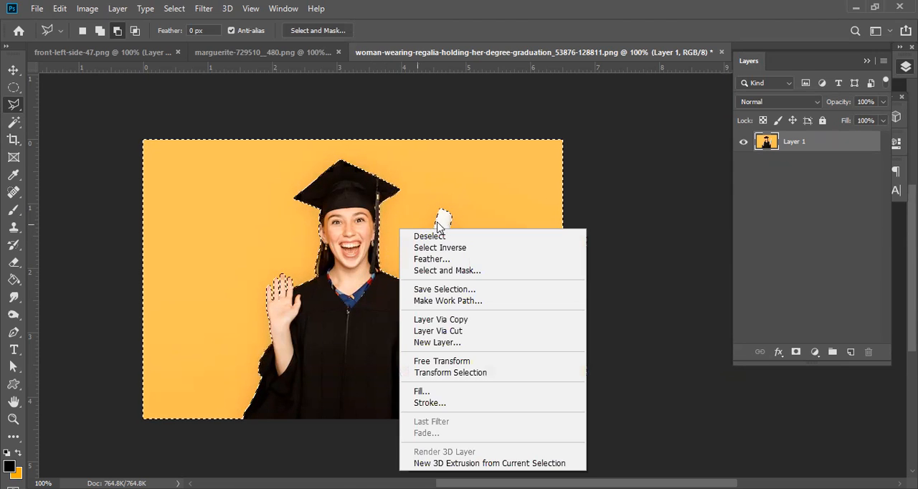
left_click(448, 248)
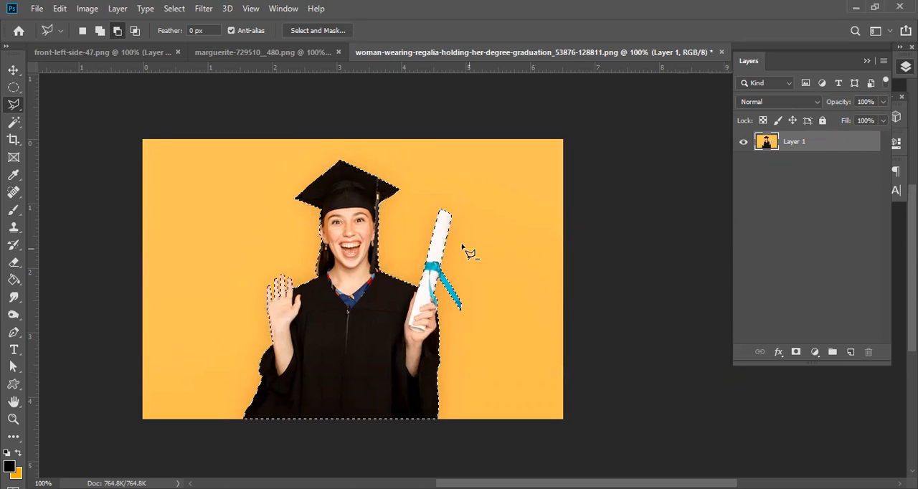
right_click(344, 201)
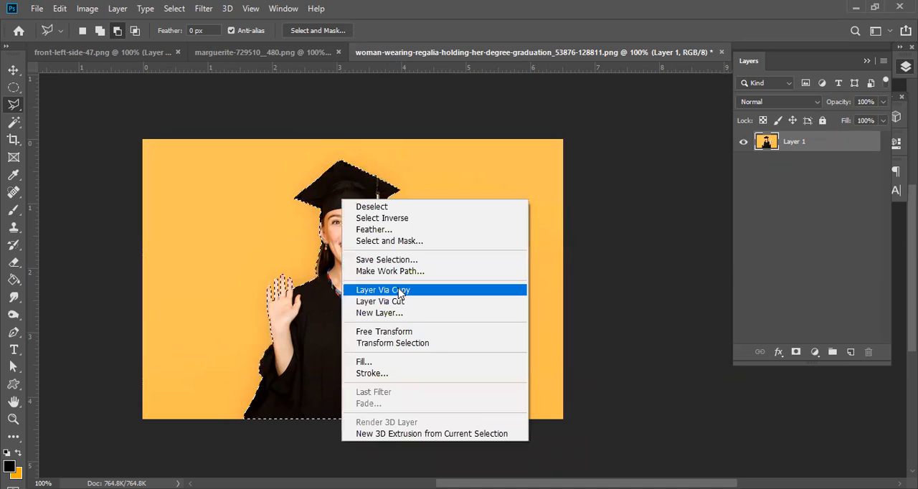
left_click(395, 290)
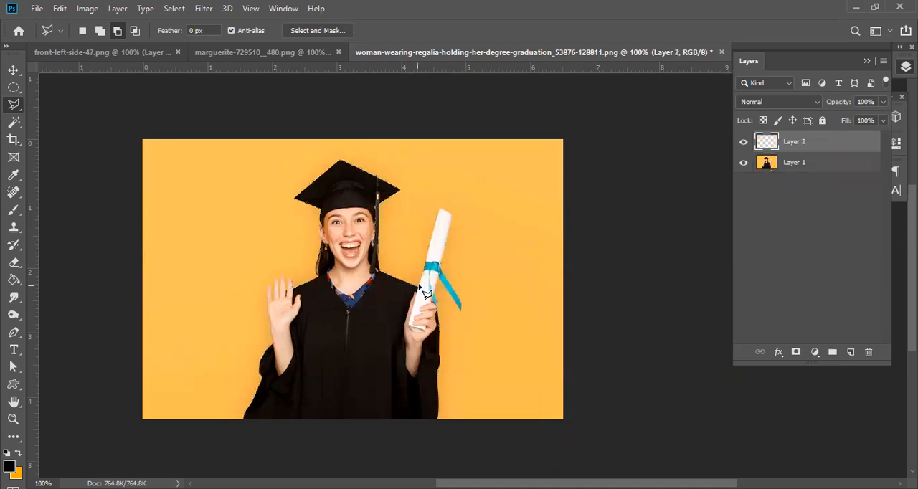
Compare the cutout with the original photo by toggling both layers, leaving Layer 2 visible and Layer 1 hidden.
left_click(746, 163)
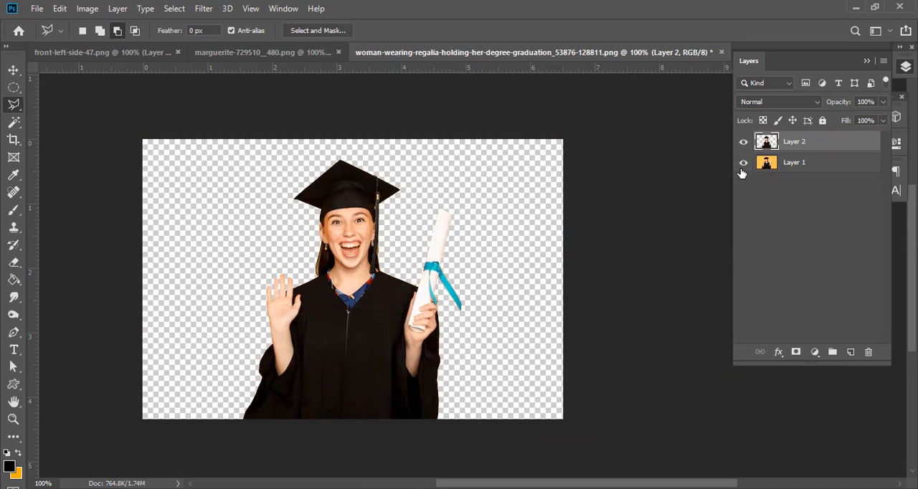
left_click(742, 163)
left_click(743, 141)
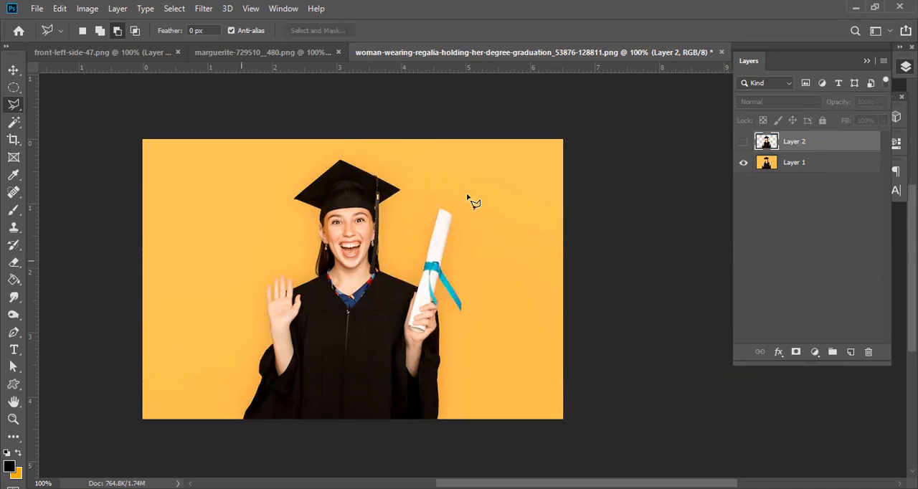
left_click(337, 234, "ctrl")
left_click(335, 243, "ctrl")
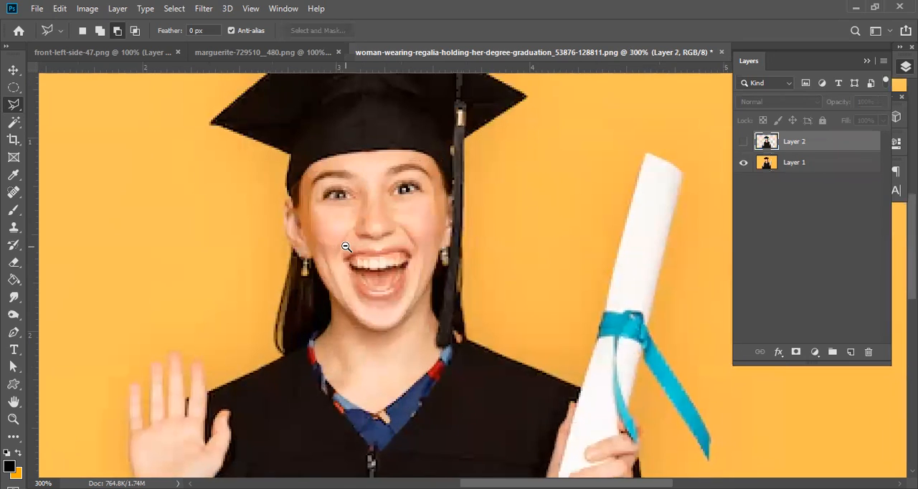
left_click(346, 247, "alt")
left_click(346, 247, "alt")
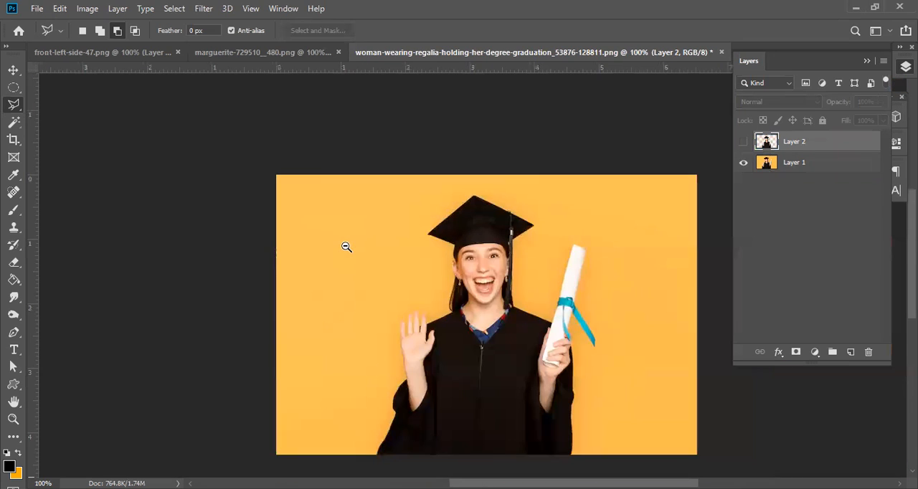
left_click(743, 142)
left_click(743, 163)
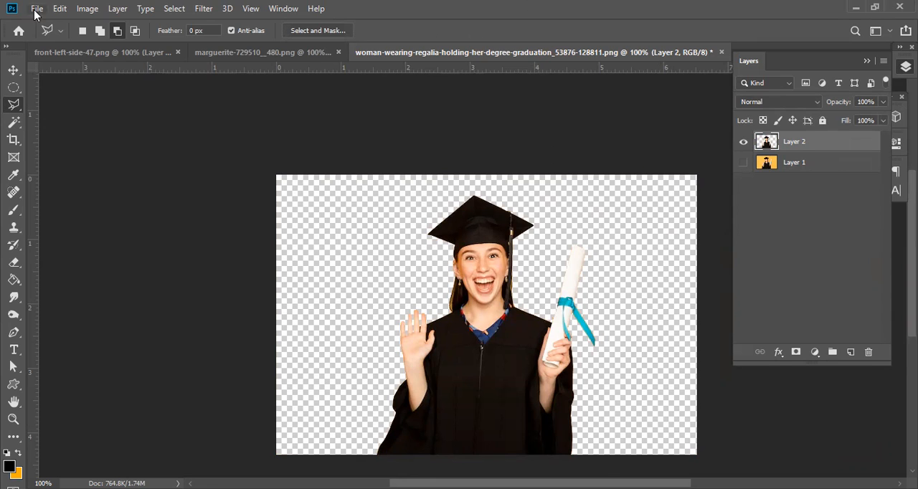
Copy the woman cutout into front-left-side-47.png with the Move tool and place her layer beneath the car cutout layer.
left_click(14, 71)
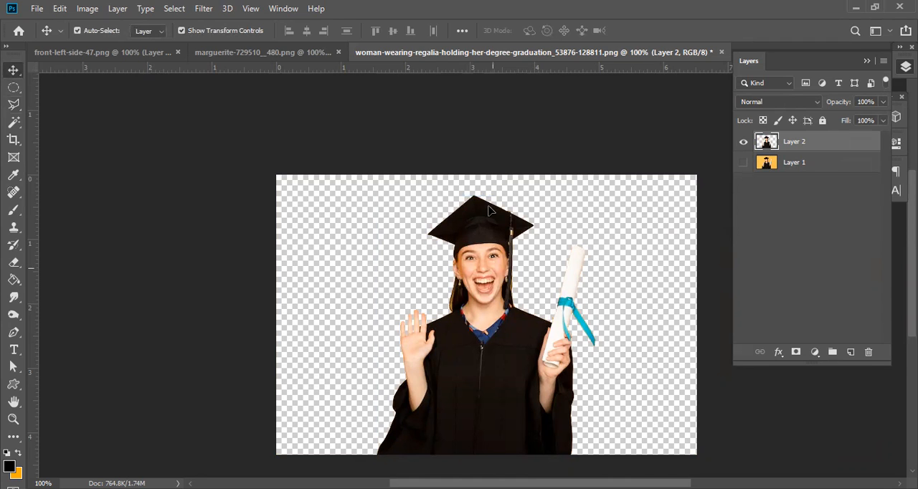
left_click_drag(489, 209, 482, 215)
left_click_drag(75, 62, 412, 230)
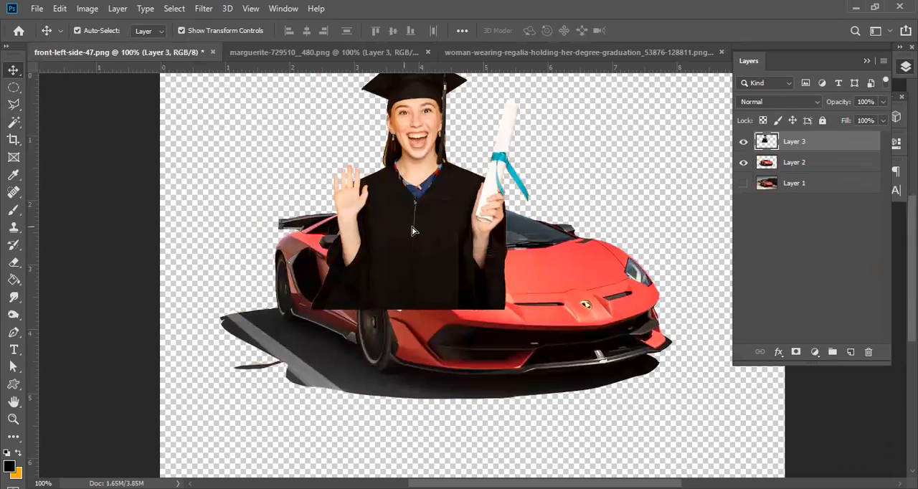
left_click_drag(651, 220, 776, 187)
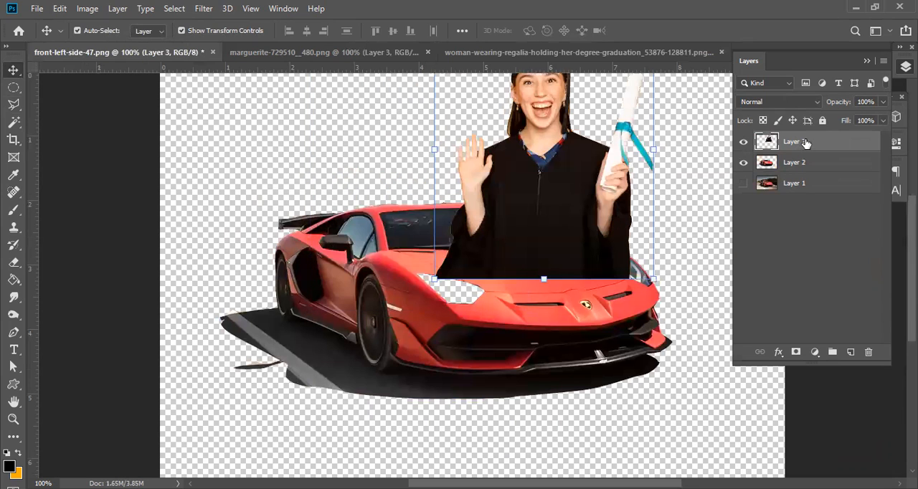
left_click_drag(805, 144, 798, 172)
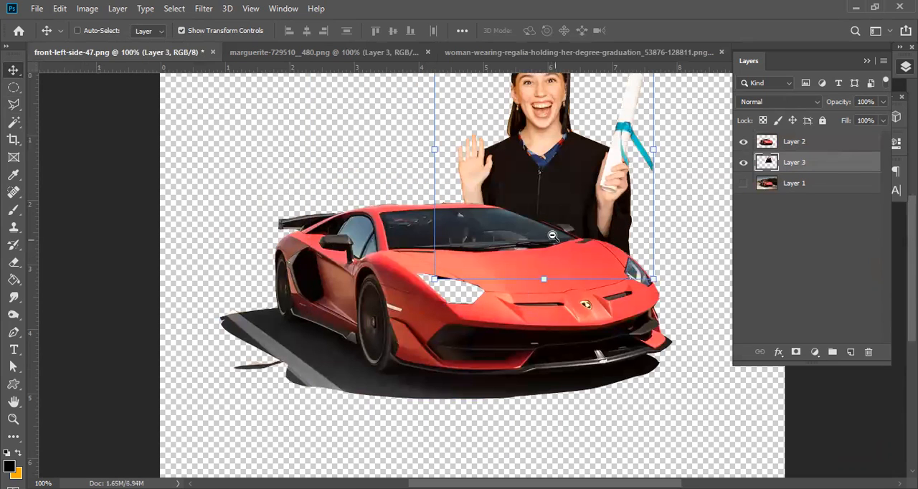
left_click(551, 232, "alt")
left_click(550, 231, "alt")
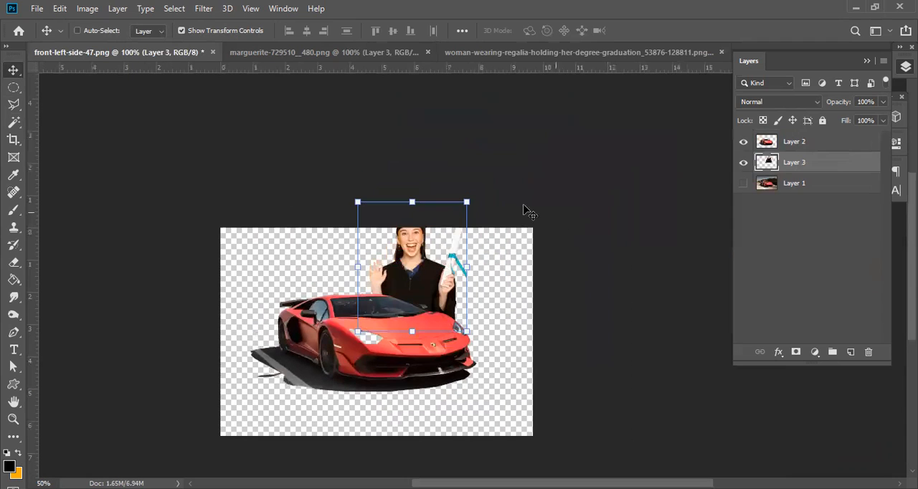
left_click(357, 202)
left_click_drag(355, 204, 357, 209)
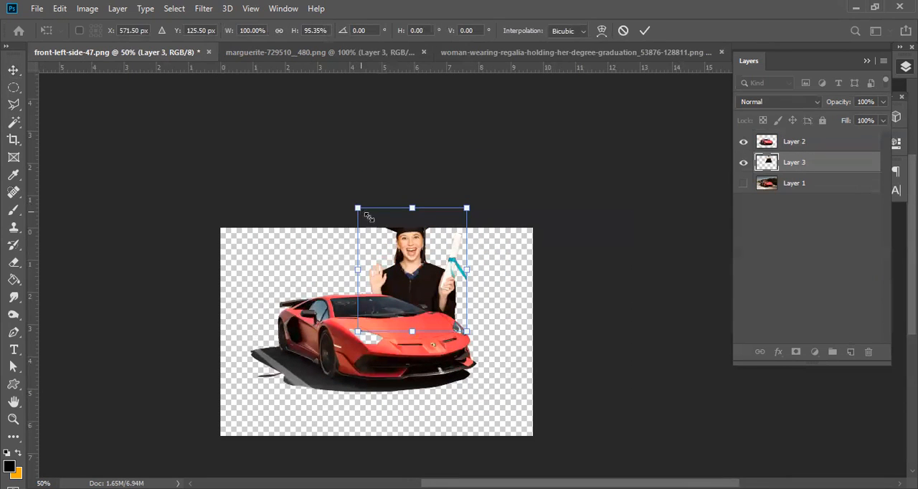
key("Escape")
Scale the woman down proportionally to about 48.6% and apply the transform.
left_click(354, 199)
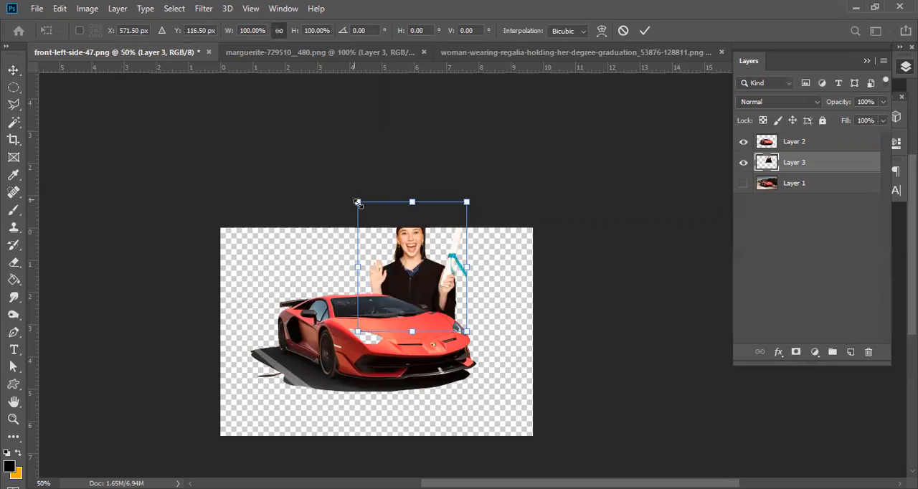
mouse_move(400, 274)
left_mouse_down()
mouse_move(442, 301)
mouse_move(401, 271)
left_mouse_up()
key("Return")
left_click(636, 275)
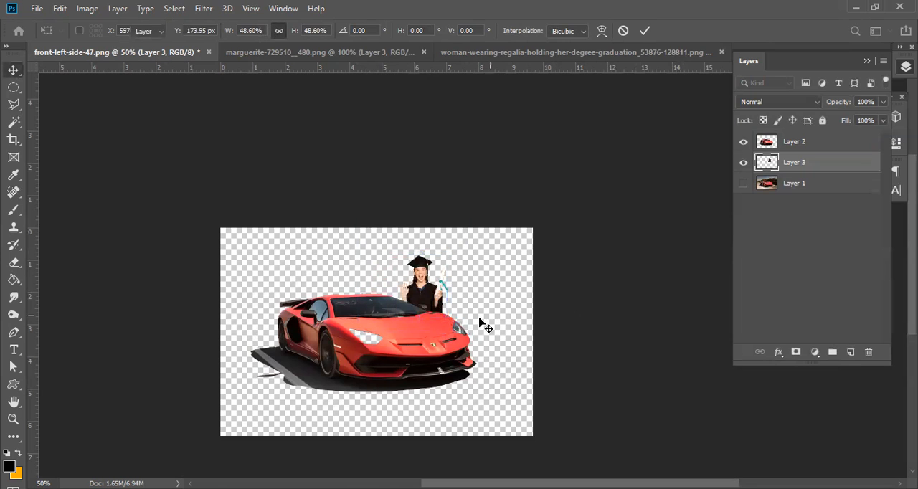
Move the woman slightly up and to the left behind the car's windshield, and deselect her layer.
left_click(448, 300, "ctrl")
left_click(447, 301, "ctrl")
left_click_drag(637, 198, 528, 231)
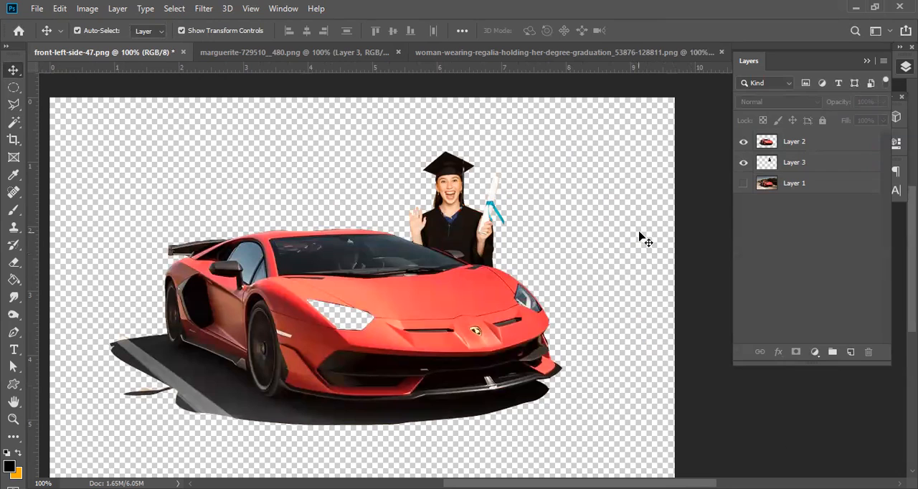
left_click(452, 192)
left_click_drag(441, 188, 425, 179)
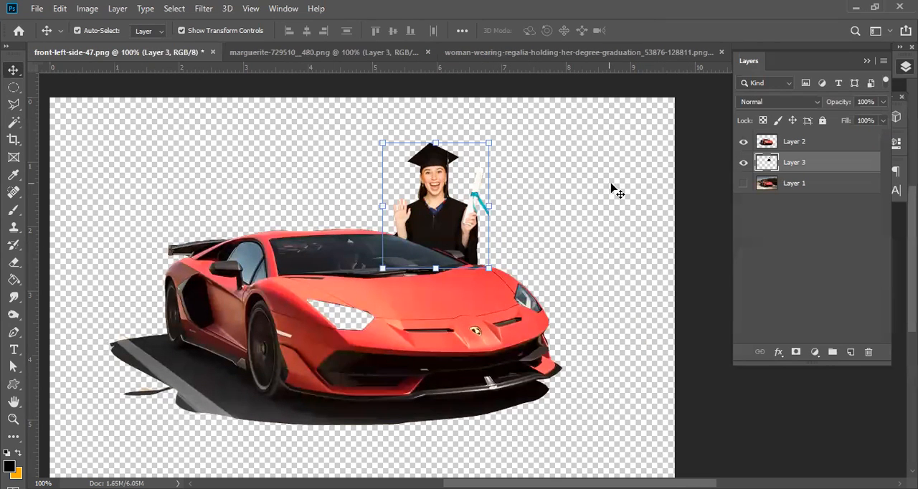
left_click(610, 191)
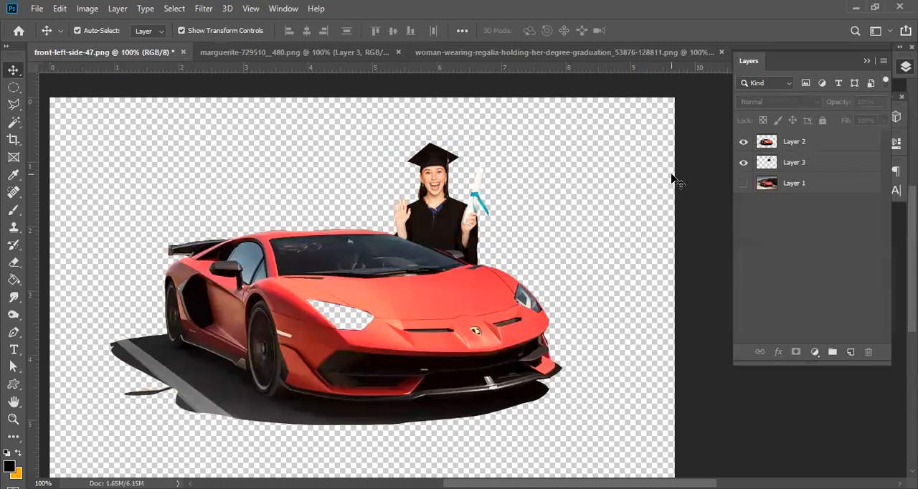
Look through the daisy and woman documents, return to front-left-side-47.png and make its original photo layer visible.
left_click(339, 55)
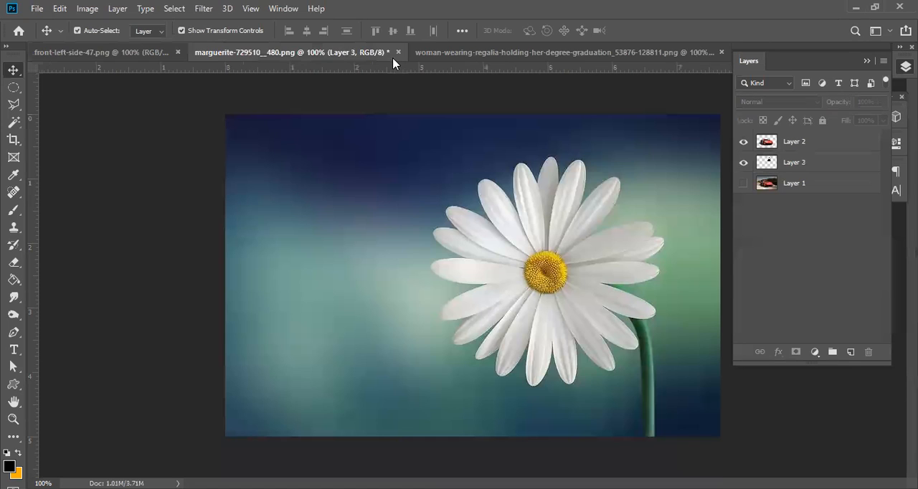
left_click(473, 56)
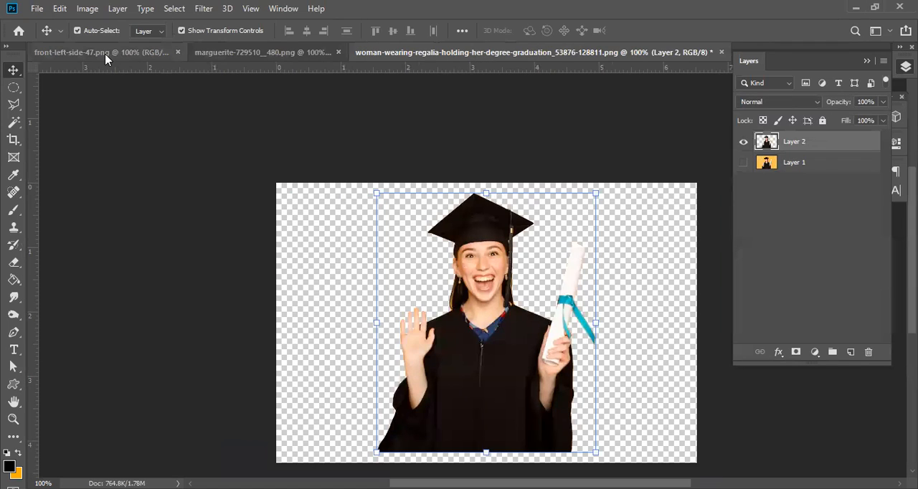
left_click(106, 56)
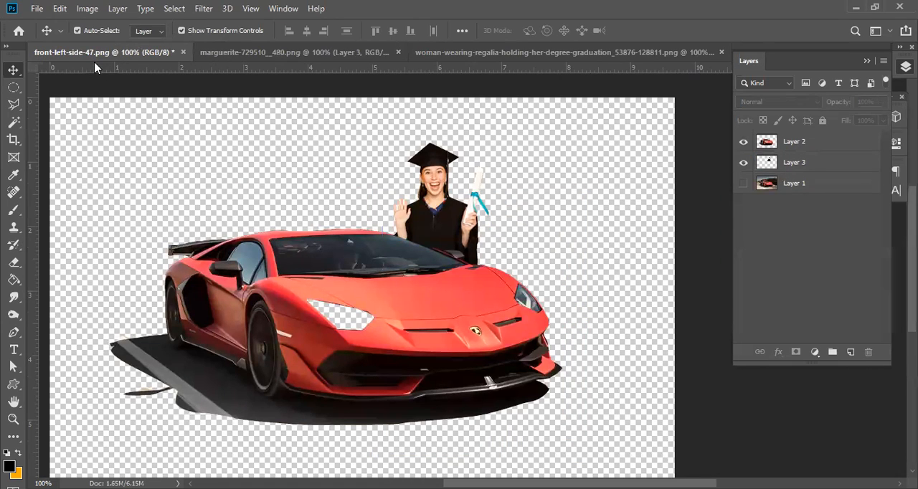
left_click(744, 184)
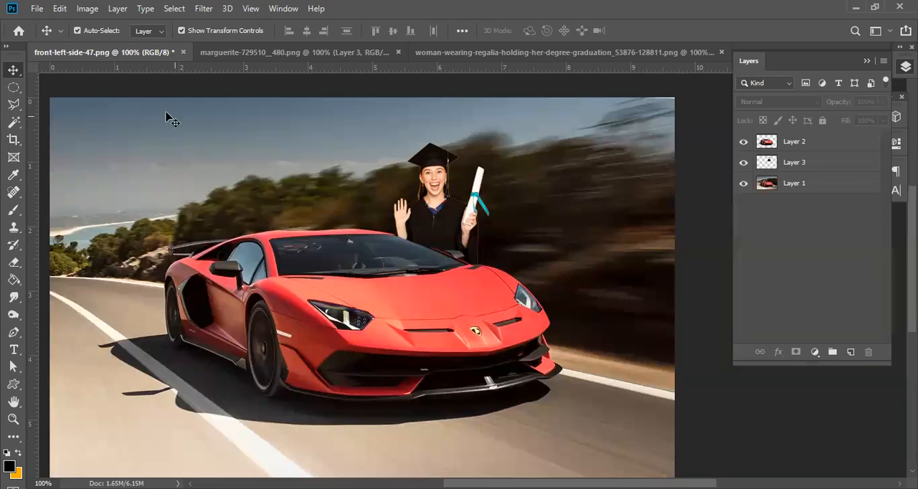
Review the daisy document, switch to the graduation woman's document and activate the Magic Wand tool.
left_click(278, 51)
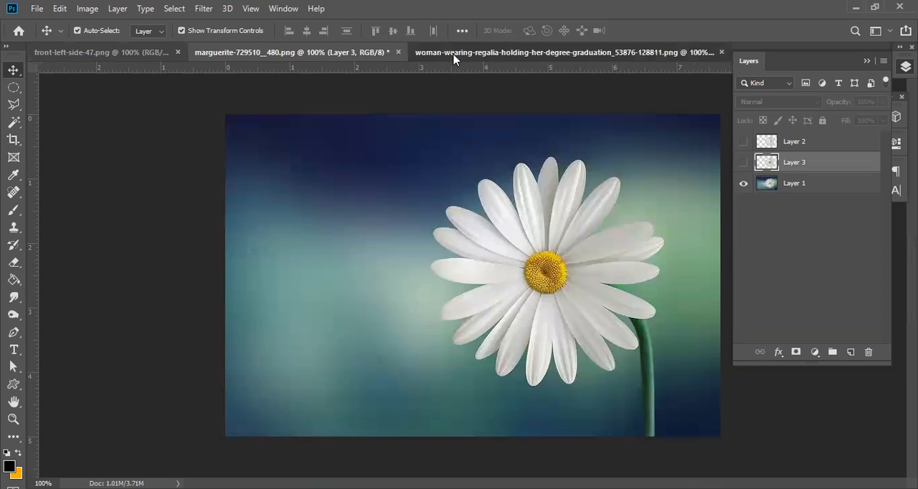
left_click(454, 56)
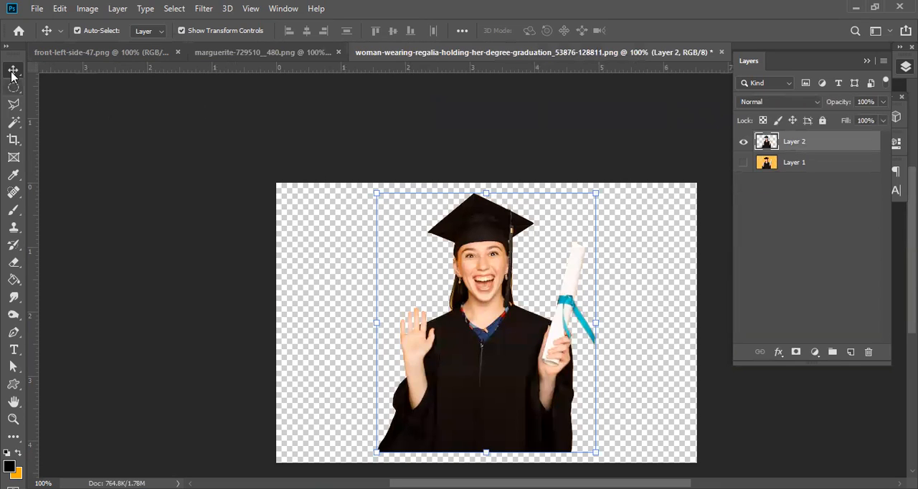
left_click(14, 124)
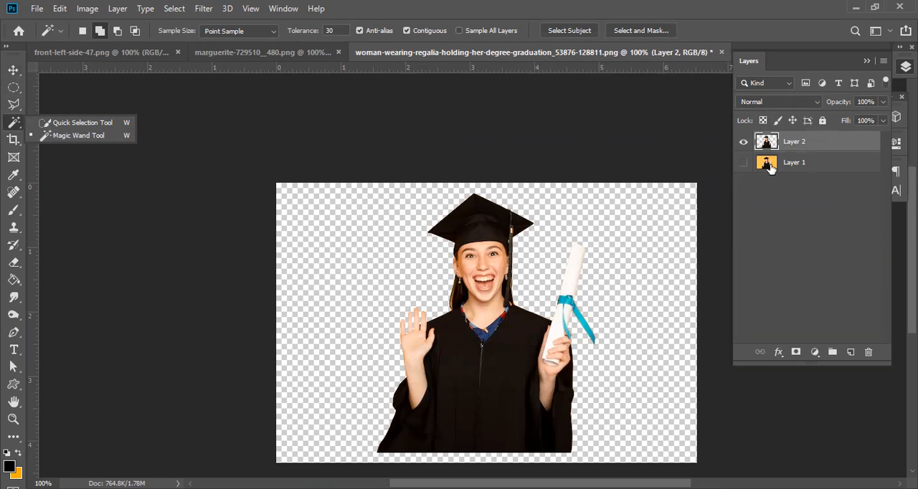
Show only the original photo layer in the woman's document and in front-left-side-47.png, and make the car document's Layer 1 active.
left_click(744, 143)
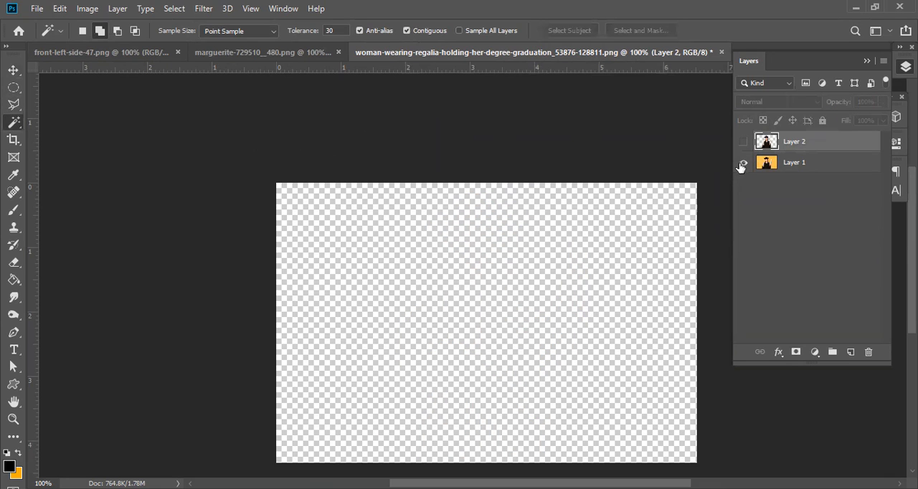
left_click(743, 162)
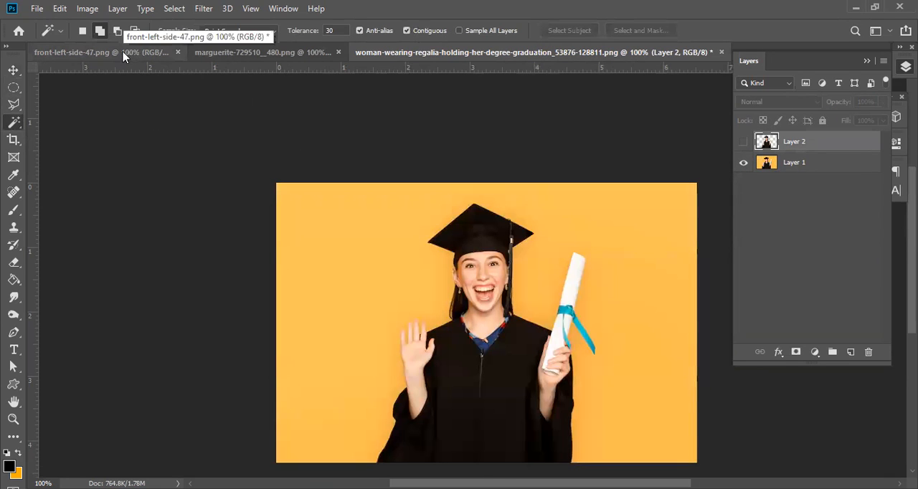
left_click(143, 52)
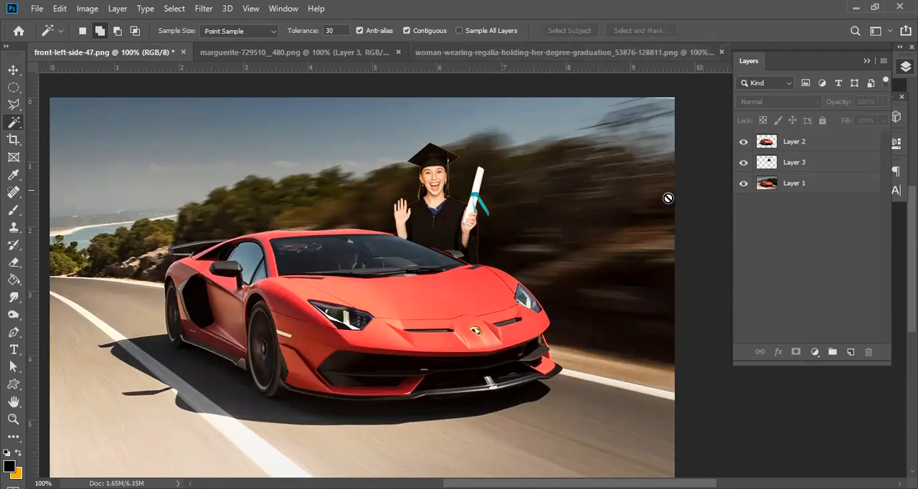
left_click(744, 142)
left_click(743, 162)
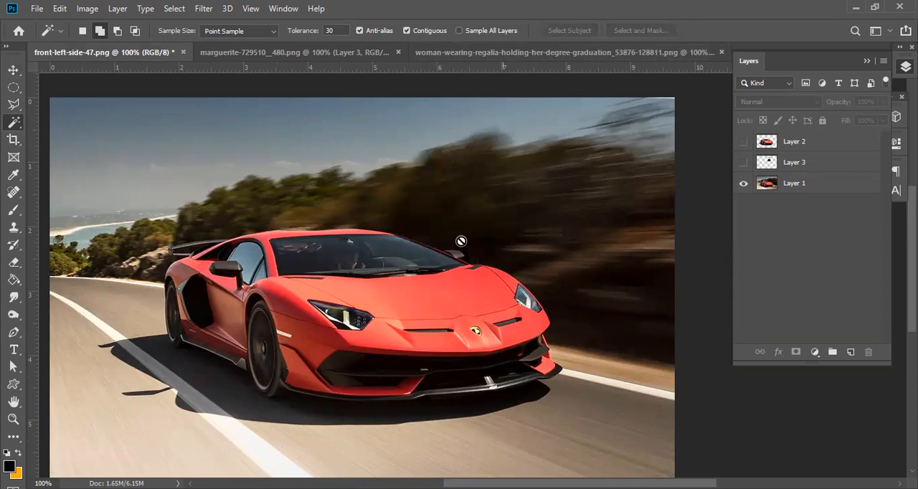
left_click(810, 185)
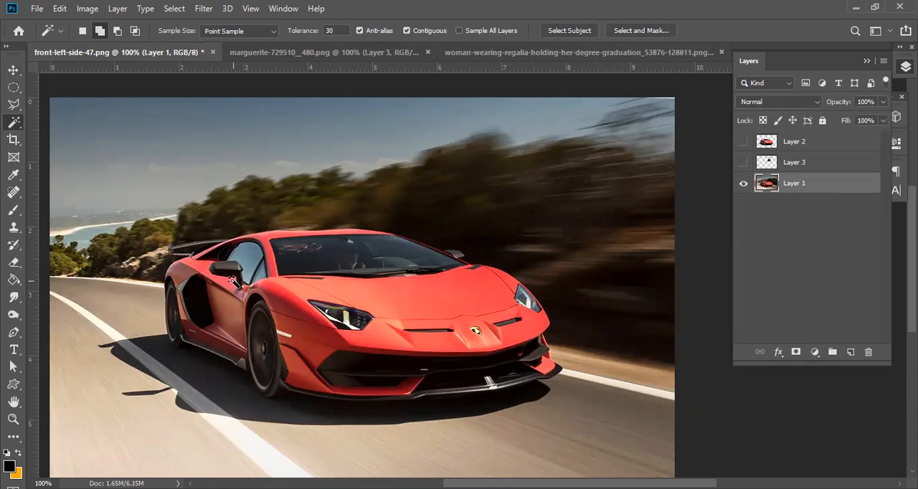
Activate the Quick Selection tool and try several brush sizes, including 165 px and 22 px, finishing at 16 px.
right_click(13, 125)
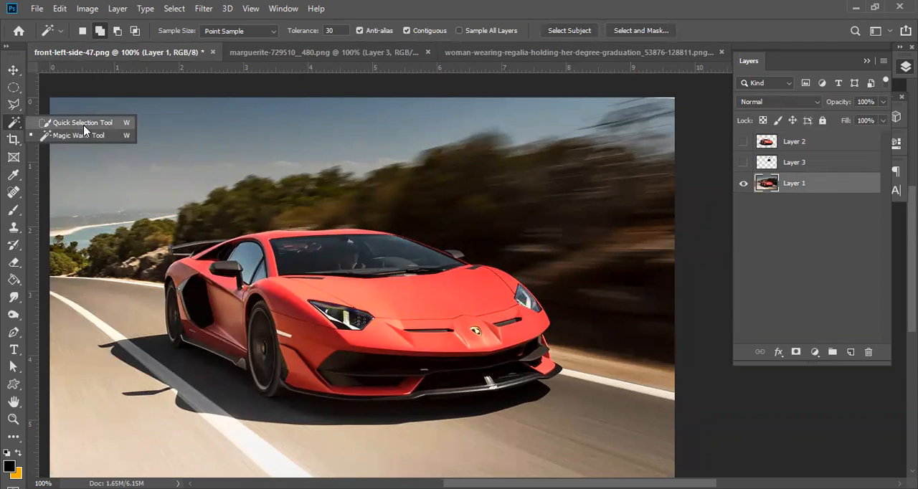
left_click(82, 122)
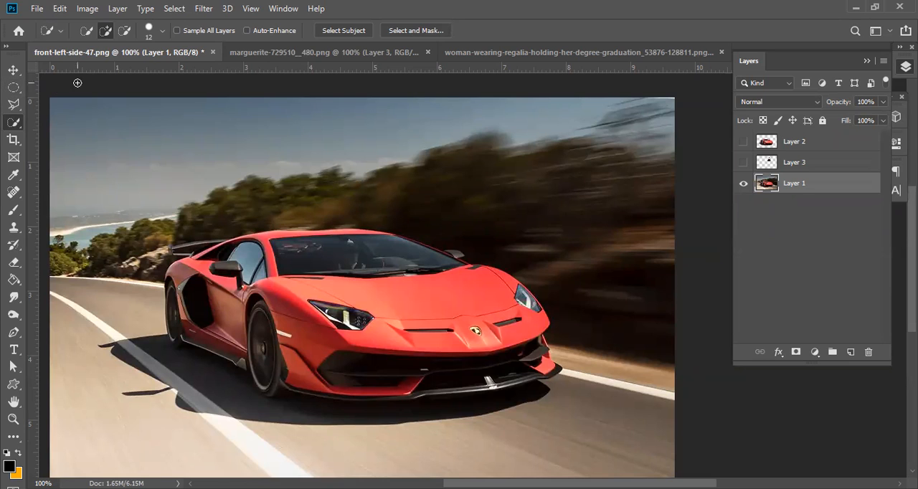
left_click(161, 30)
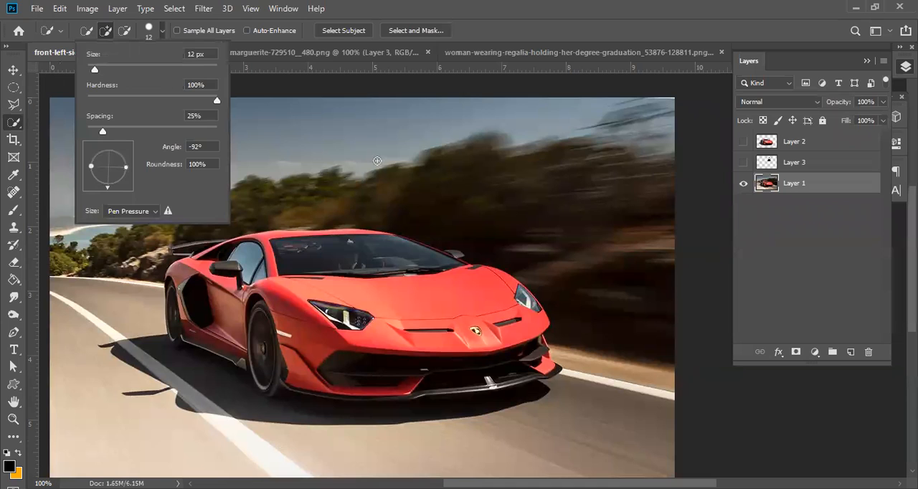
left_click_drag(99, 71, 173, 82)
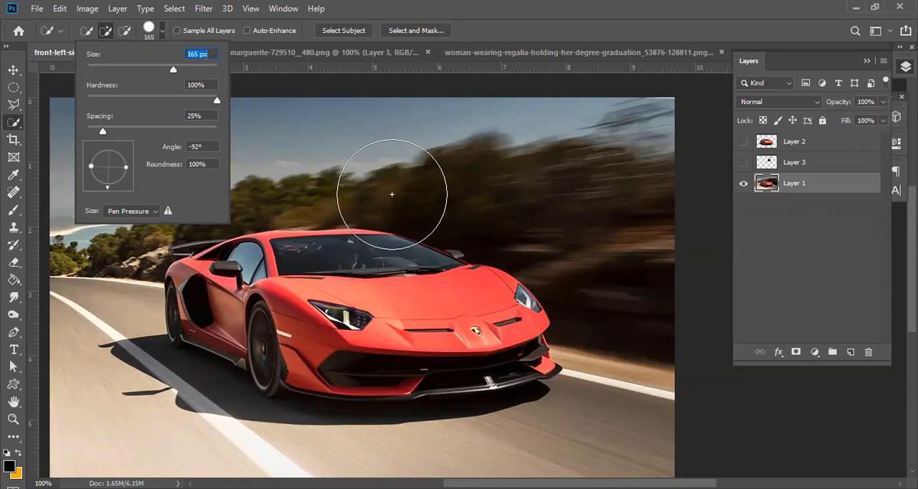
left_click_drag(172, 70, 101, 71)
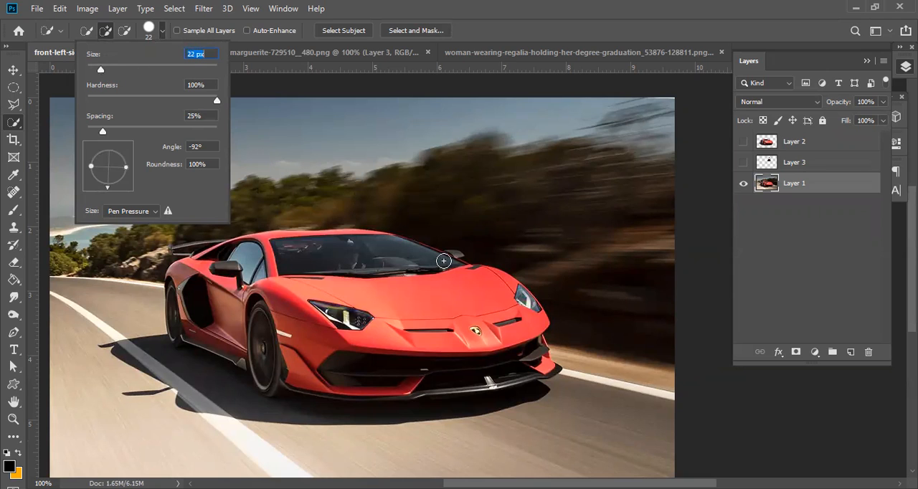
left_click_drag(96, 68, 94, 69)
Try a softer brush hardness, restore it to 100%, and enlarge the brush to 52 px.
mouse_move(214, 106)
left_mouse_down()
mouse_move(155, 101)
mouse_move(207, 105)
left_mouse_up()
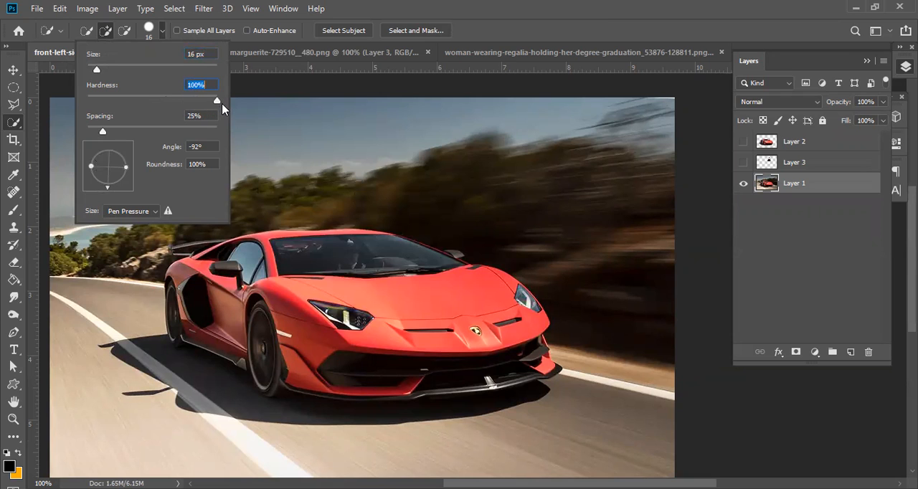
left_click_drag(215, 100, 77, 103)
left_click_drag(88, 100, 217, 109)
mouse_move(126, 170)
left_mouse_down()
mouse_move(109, 167)
mouse_move(144, 173)
left_mouse_up()
left_click_drag(97, 69, 119, 68)
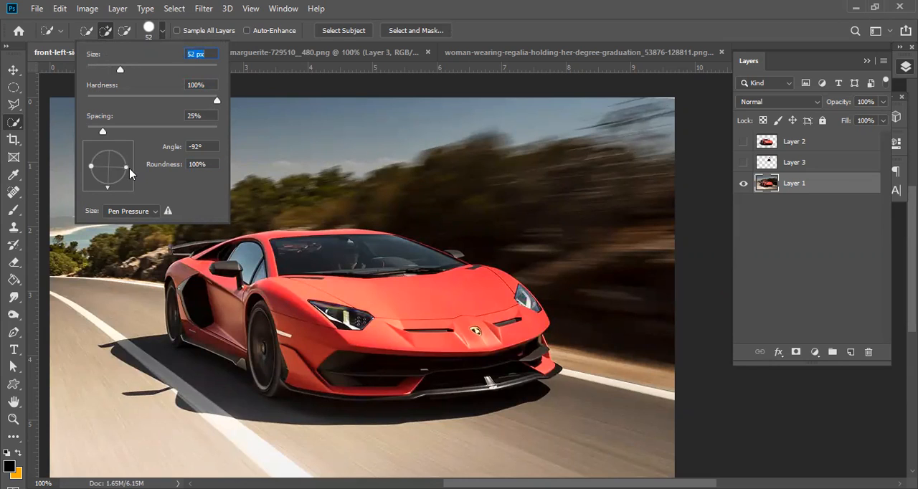
Try flattening the brush tip to 27% roundness, rotate it to 1° and restore 100% roundness.
left_click_drag(125, 167, 113, 171)
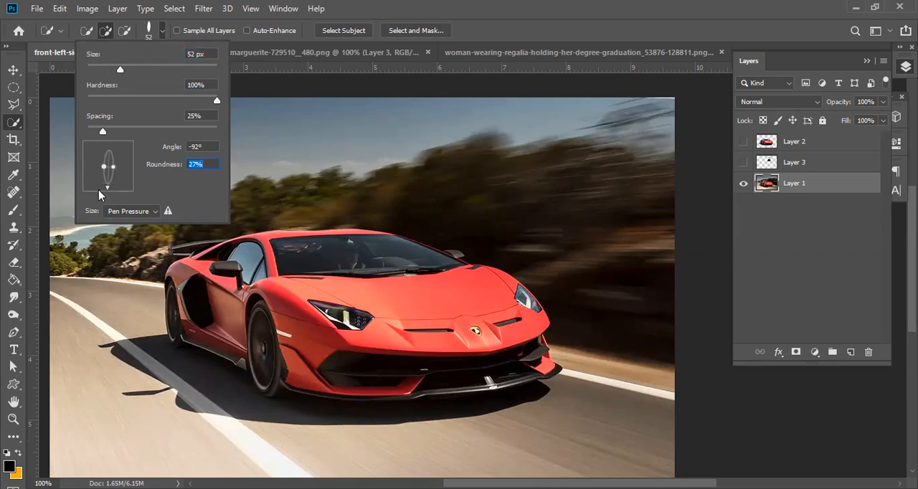
mouse_move(109, 189)
left_mouse_down()
mouse_move(130, 166)
mouse_move(109, 185)
left_mouse_up()
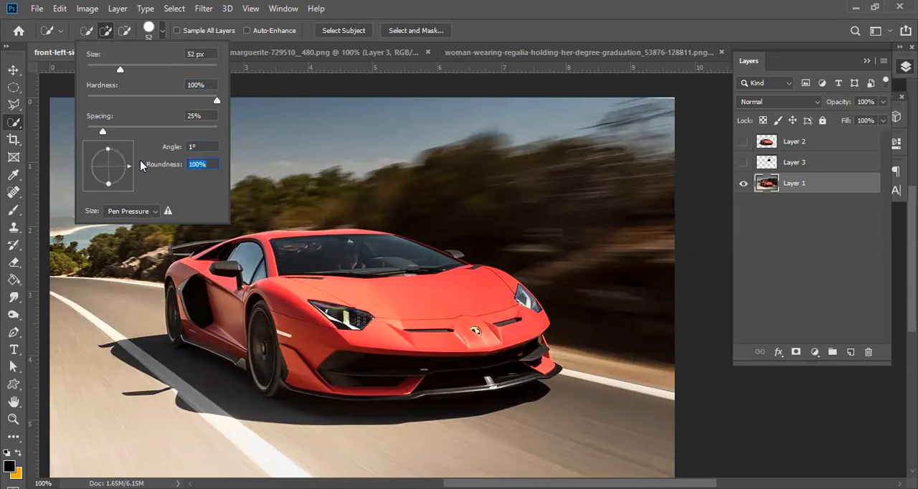
left_click(236, 306)
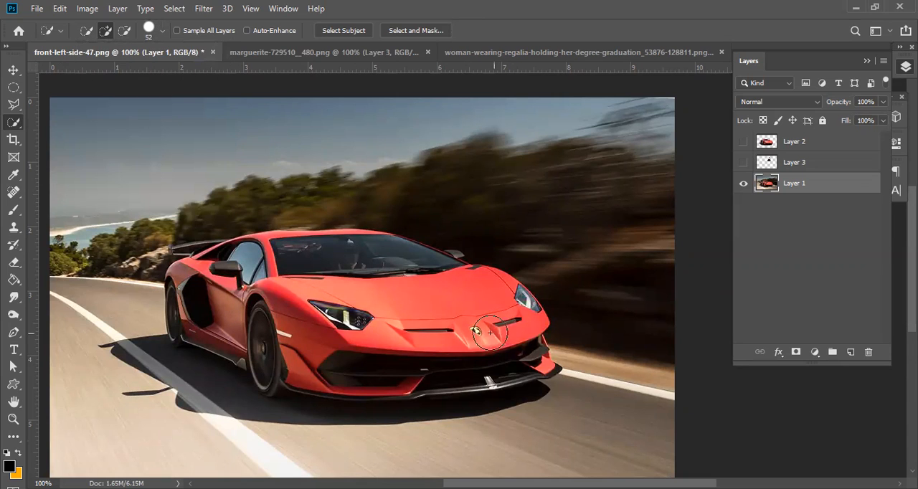
Brush a Quick Selection over the whole car and extend it across the shadow and road beside the rear wheel.
mouse_move(403, 277)
left_mouse_down()
mouse_move(235, 258)
mouse_move(208, 287)
mouse_move(207, 311)
mouse_move(194, 316)
mouse_move(230, 315)
mouse_move(262, 344)
mouse_move(252, 351)
mouse_move(292, 353)
mouse_move(314, 366)
mouse_move(280, 373)
left_mouse_up()
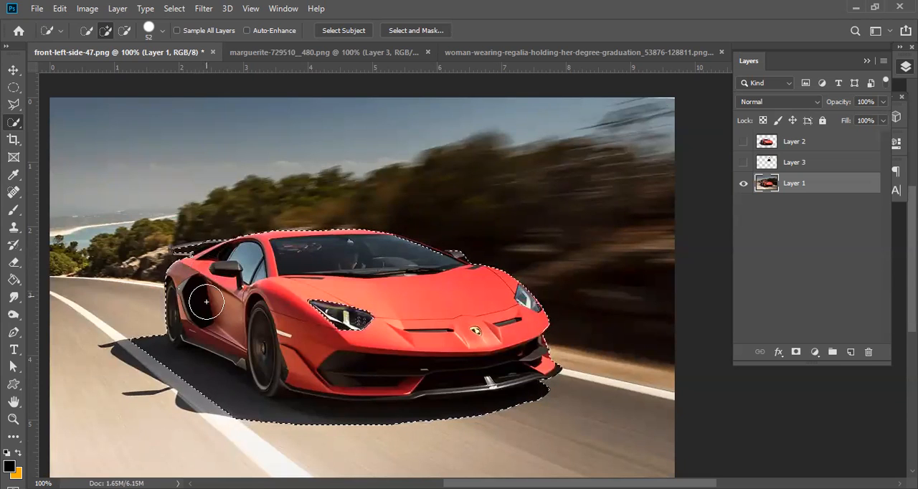
left_click_drag(154, 350, 167, 352)
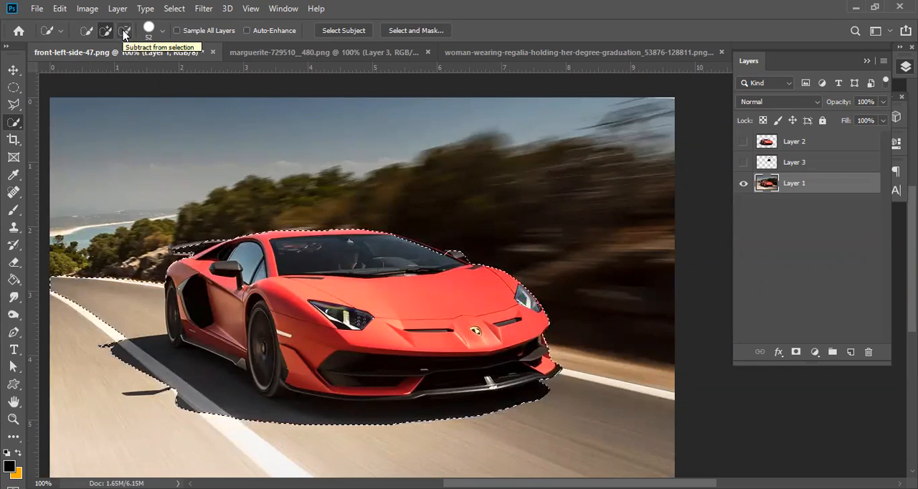
Subtract the excess road behind the car's shadow and the area around the rear spoiler from the selection.
left_click(124, 31)
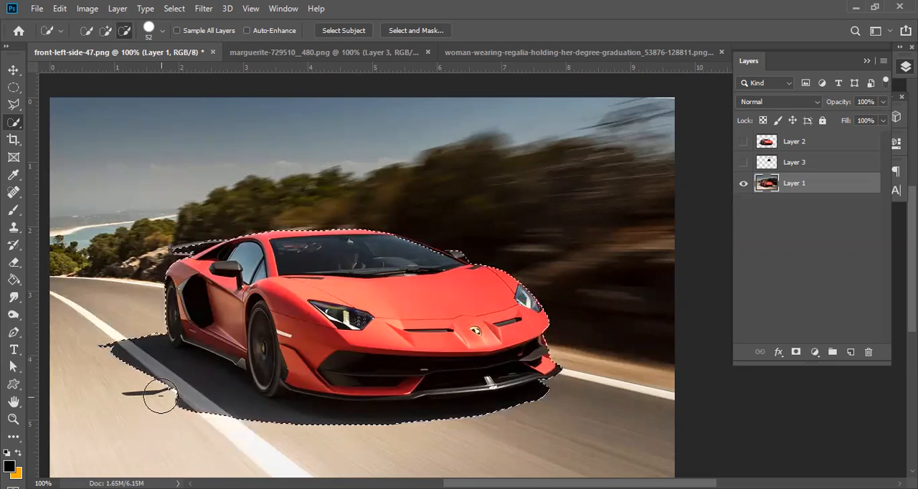
scroll(160, 388, "up", 2)
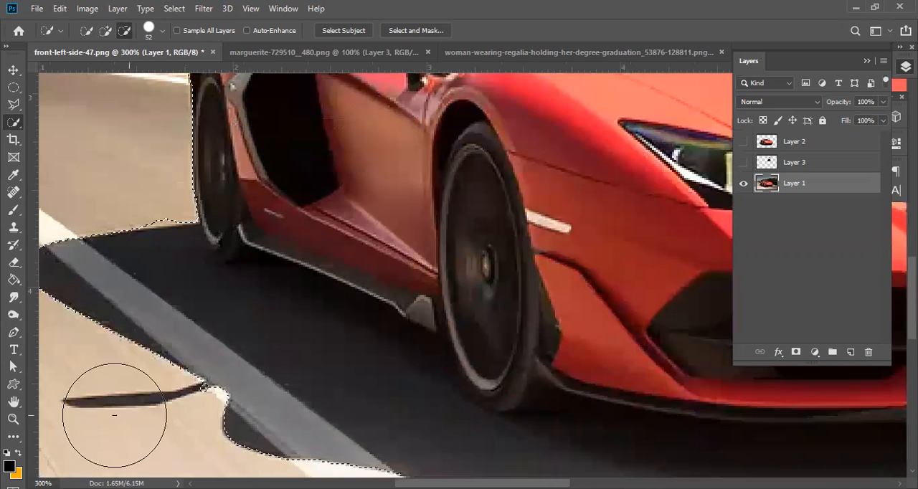
scroll(236, 289, "up", 4)
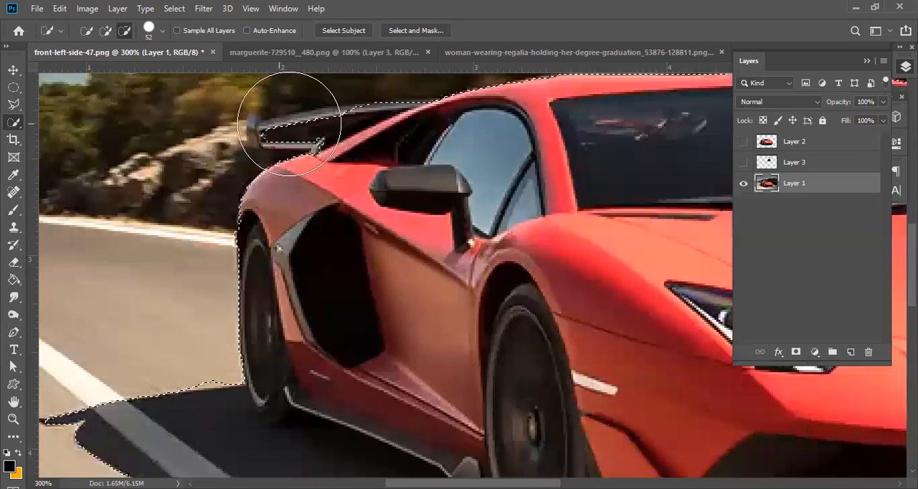
scroll(292, 148, "up", 3)
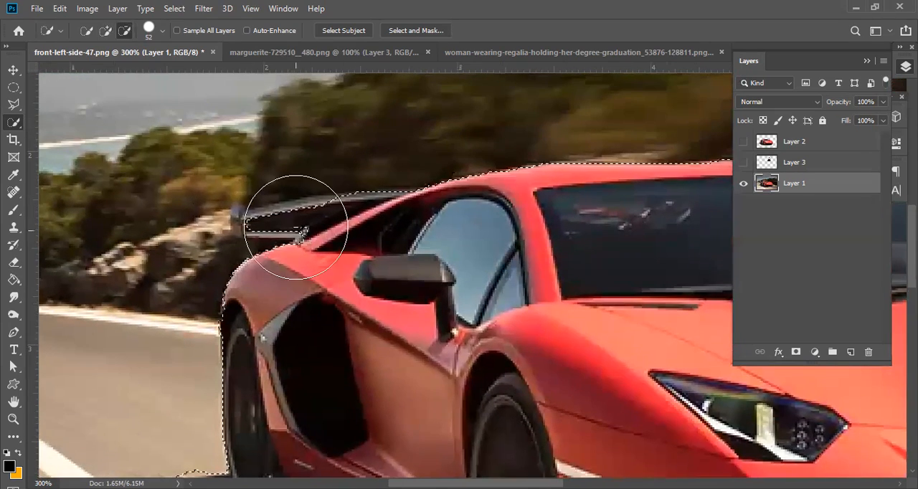
left_click_drag(283, 214, 308, 238)
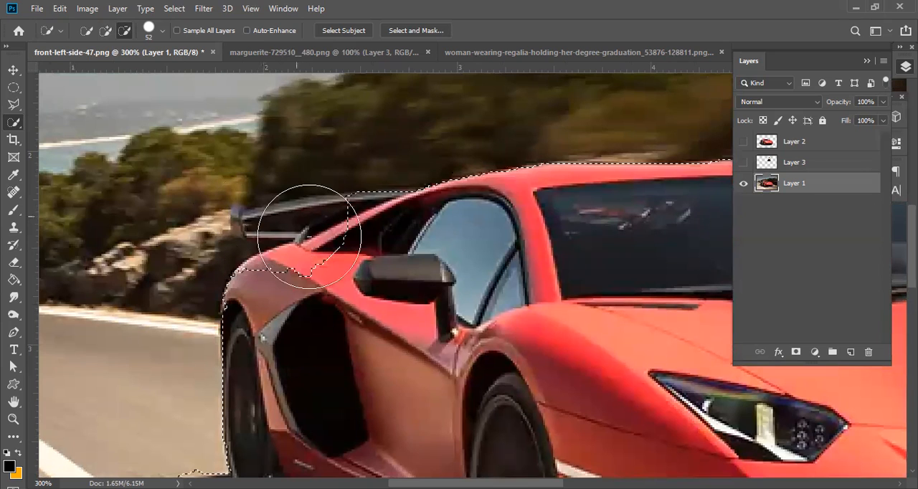
Switch Quick Selection back to adding, try to brush the rear spoiler into the selection, and undo that stroke.
left_click(105, 31)
mouse_move(272, 204)
left_mouse_down()
mouse_move(344, 221)
mouse_move(292, 223)
mouse_move(265, 251)
mouse_move(397, 229)
mouse_move(230, 194)
mouse_move(302, 198)
mouse_move(313, 265)
left_mouse_up()
key("ctrl+z")
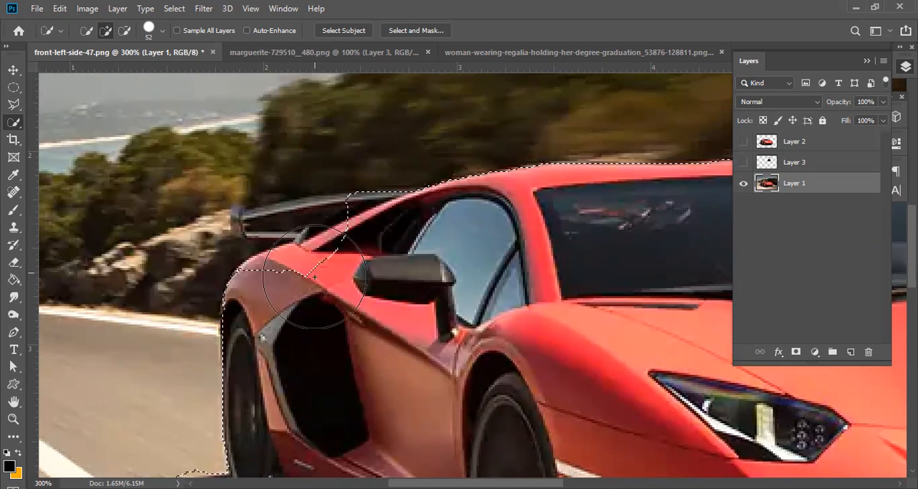
Shape the brush to 23 px, 4% roundness and an 11° angle, and add the spoiler's upper blade to the selection.
left_click(157, 33)
mouse_move(109, 183)
left_mouse_down()
mouse_move(105, 170)
mouse_move(142, 169)
left_mouse_up()
left_click_drag(118, 70, 101, 69)
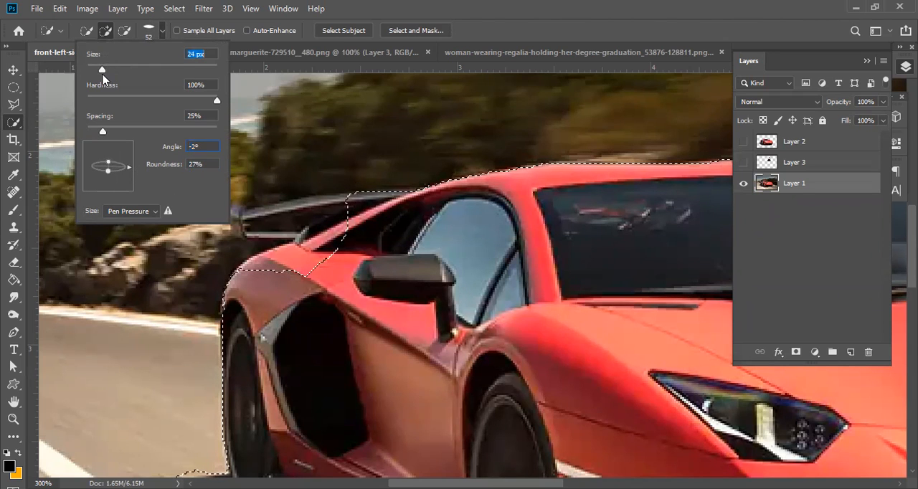
left_click_drag(109, 172, 129, 164)
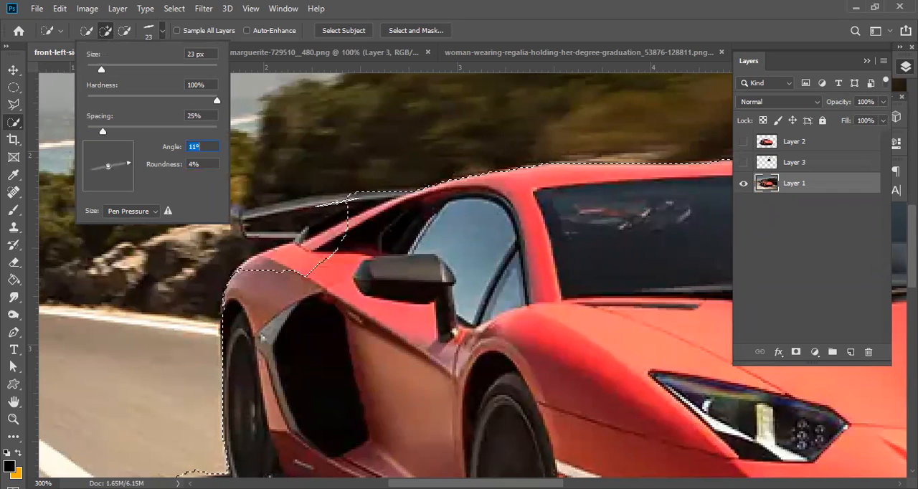
left_click_drag(337, 200, 253, 216)
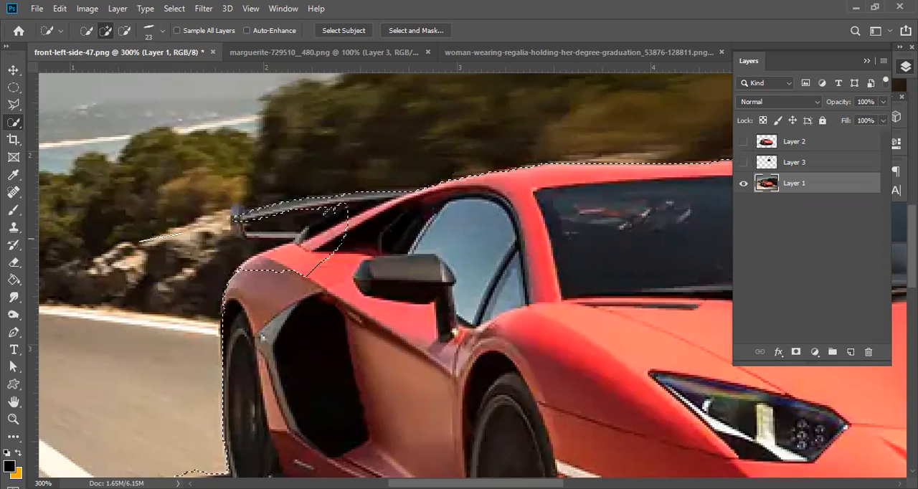
Set the brush angle to 1° and add the spoiler's lower strip and the adjoining rear bodywork to the selection.
left_click(149, 33)
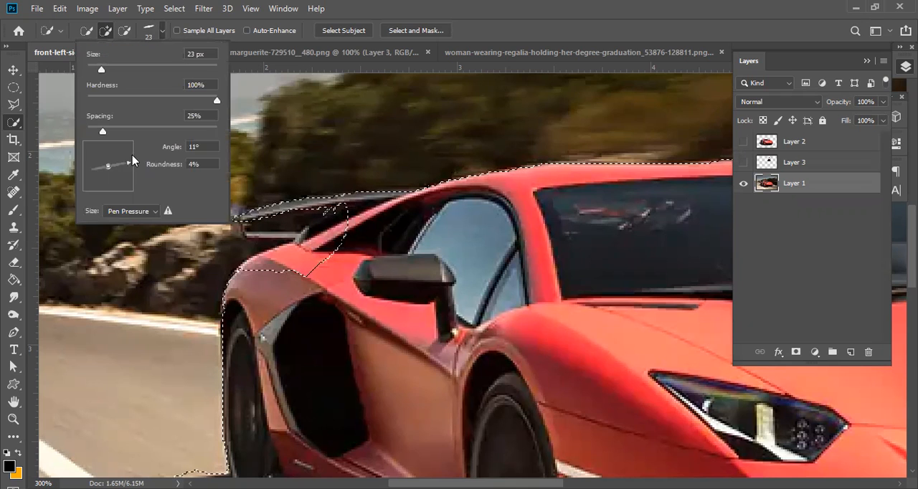
left_click_drag(130, 161, 128, 170)
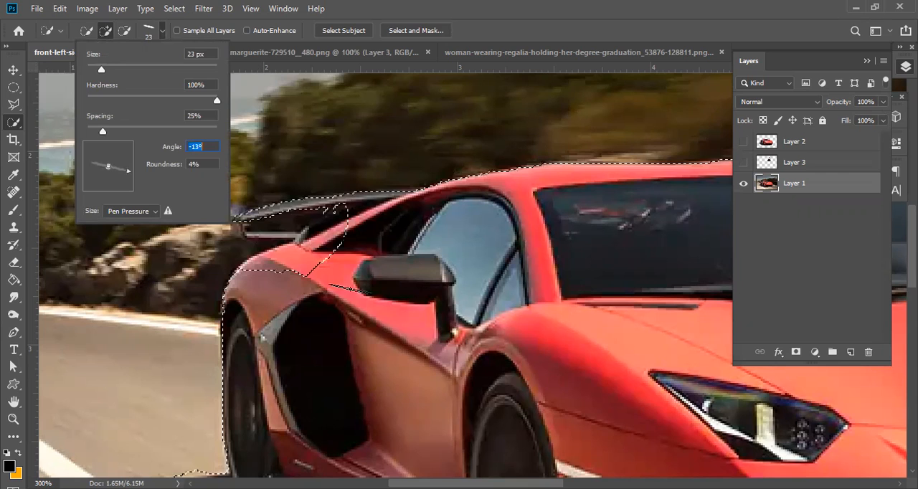
key("Up")
key("Up")
key("Up")
key("Up")
key("Up")
key("Up")
key("Up")
key("Up")
key("Up")
key("Up")
key("Up")
key("Up")
key("Up")
key("Up")
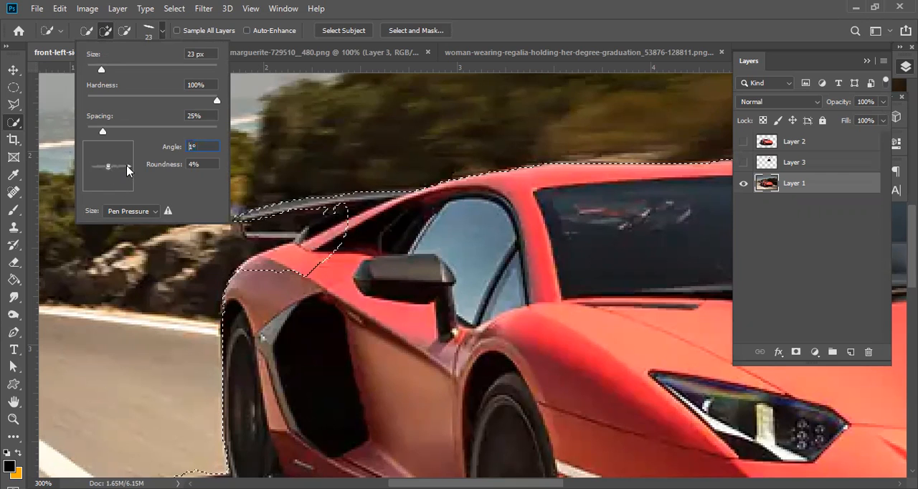
left_click_drag(270, 235, 296, 238)
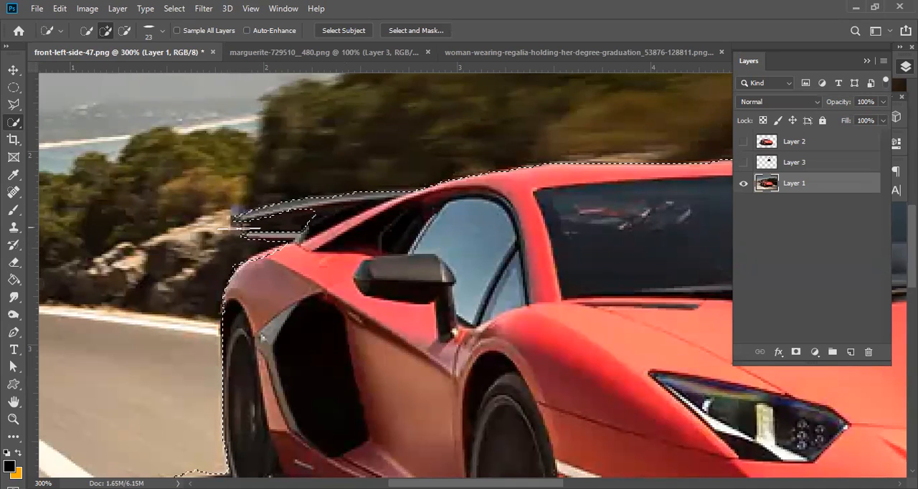
Restore the brush to 100% roundness at a -96° angle and reduce its size to 7 px.
left_click(161, 31)
left_click_drag(106, 175, 127, 168)
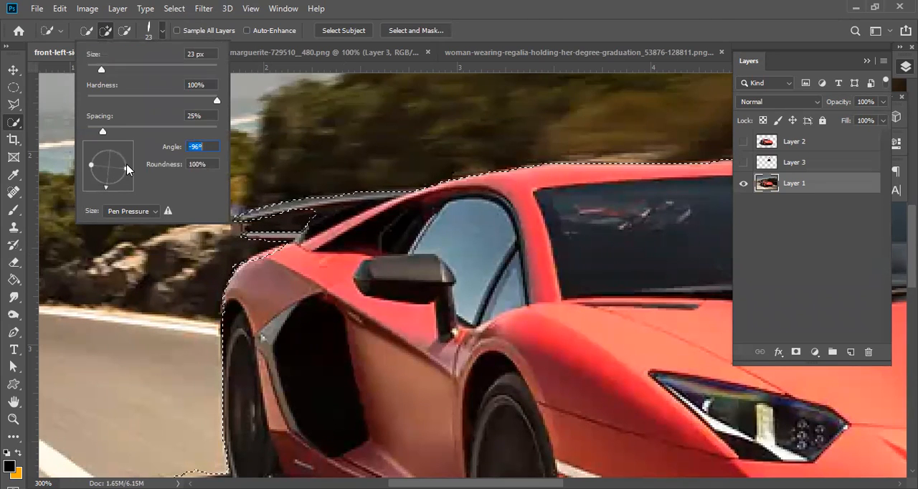
left_click_drag(101, 69, 92, 70)
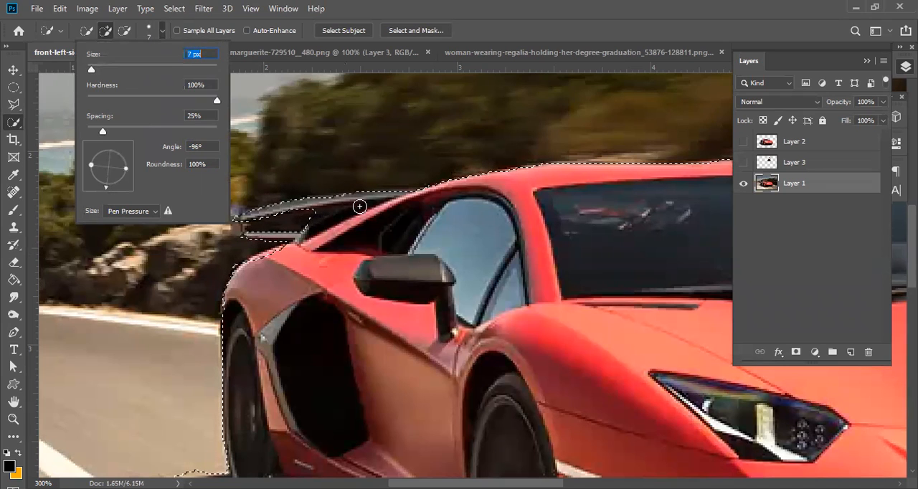
key("Return")
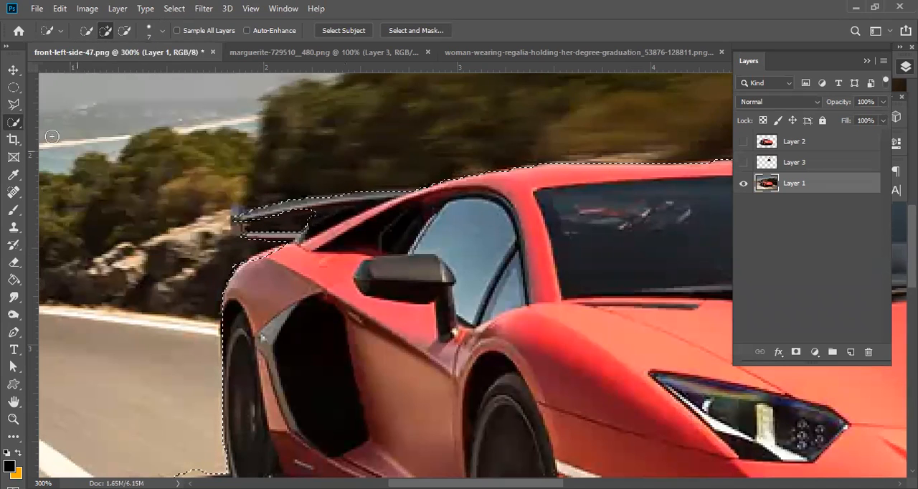
Add the outer end plate of the rear spoiler to the car selection with the Polygonal Lasso in add mode.
left_click(10, 106)
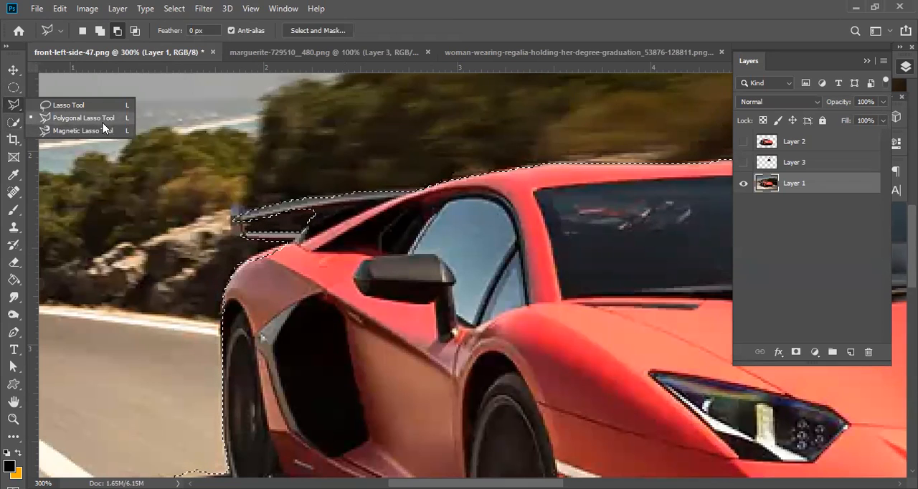
left_click(55, 56)
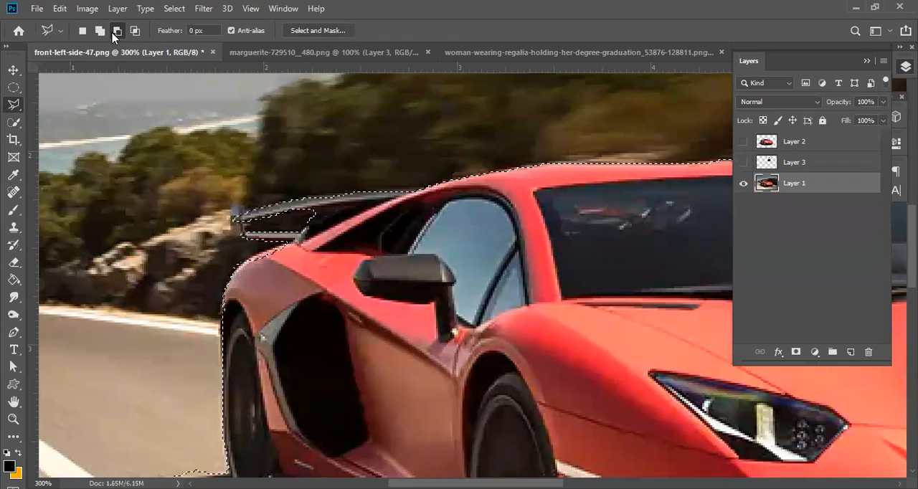
left_click(99, 34)
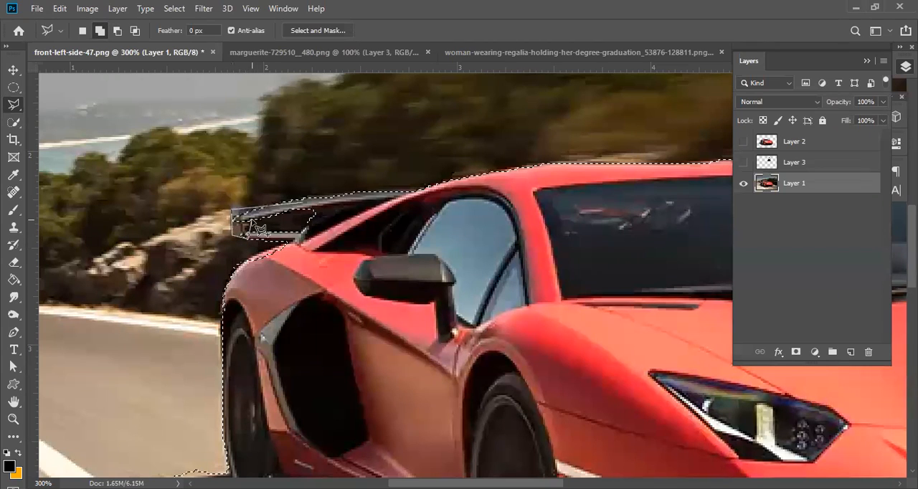
left_click(307, 207)
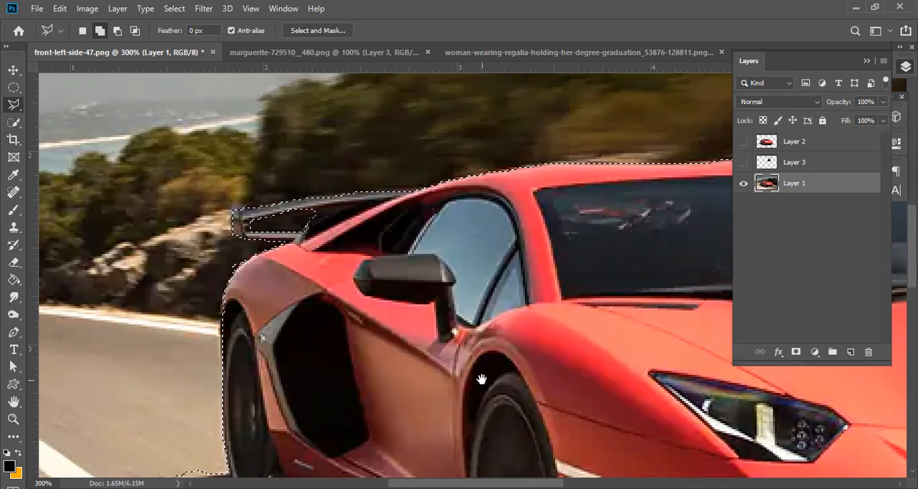
Outline the side mirror's thin shadow on the road with the Polygonal Lasso and add it to the selection.
left_click_drag(481, 378, 364, 205)
left_click_drag(280, 236, 423, 153)
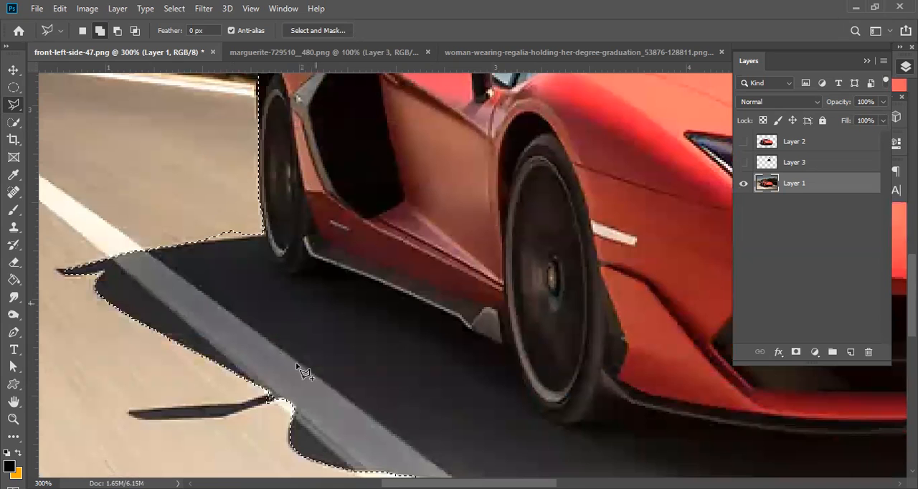
left_click(324, 381)
left_click(361, 361)
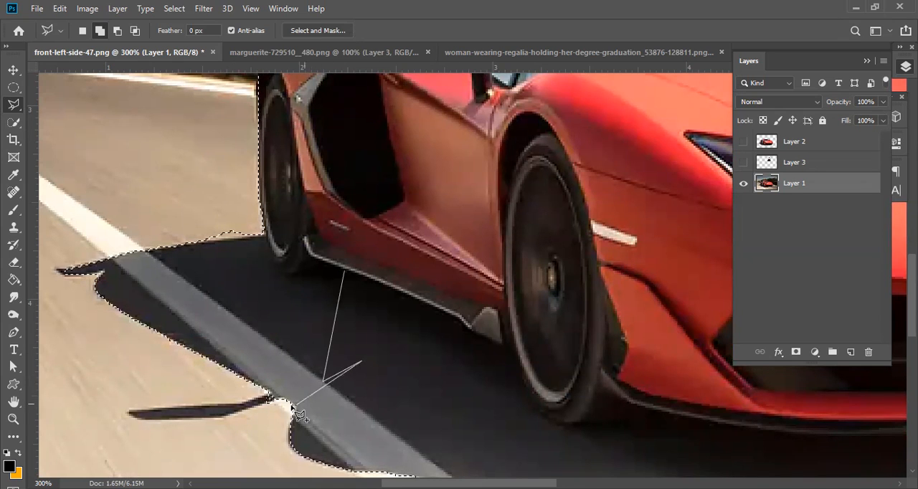
left_click(269, 398)
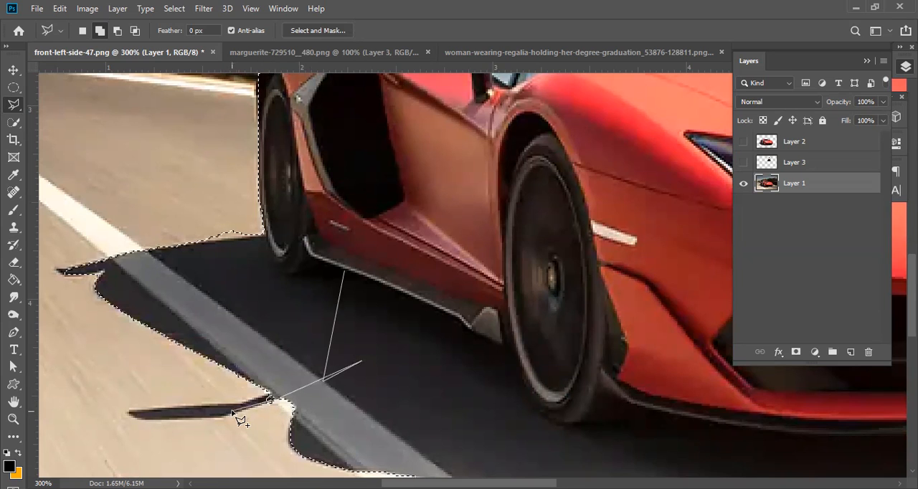
left_click(219, 419)
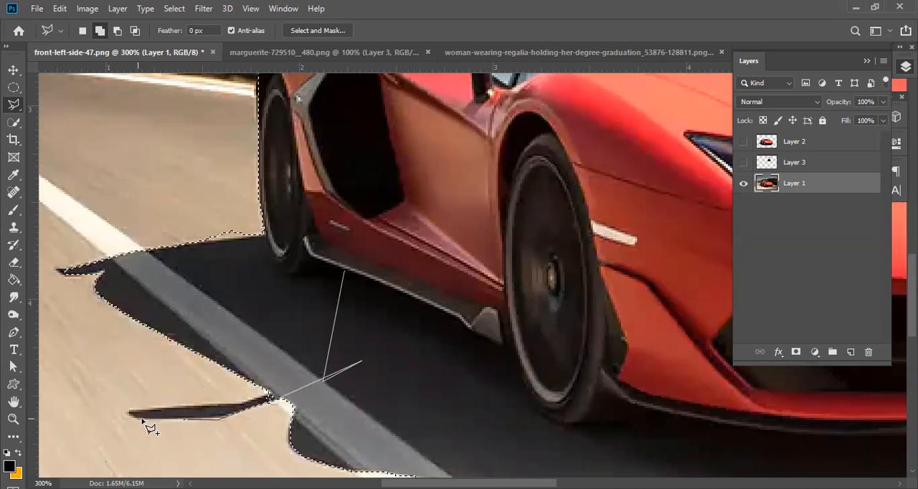
left_click(131, 411)
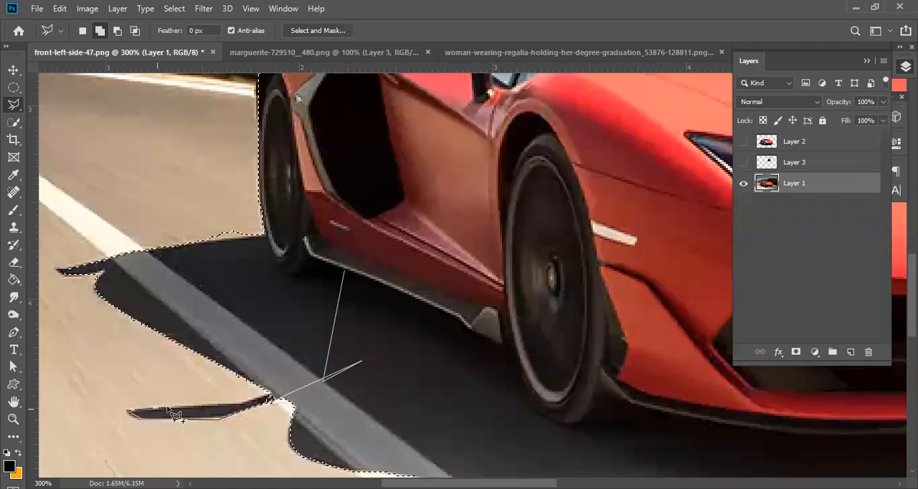
left_click(169, 407)
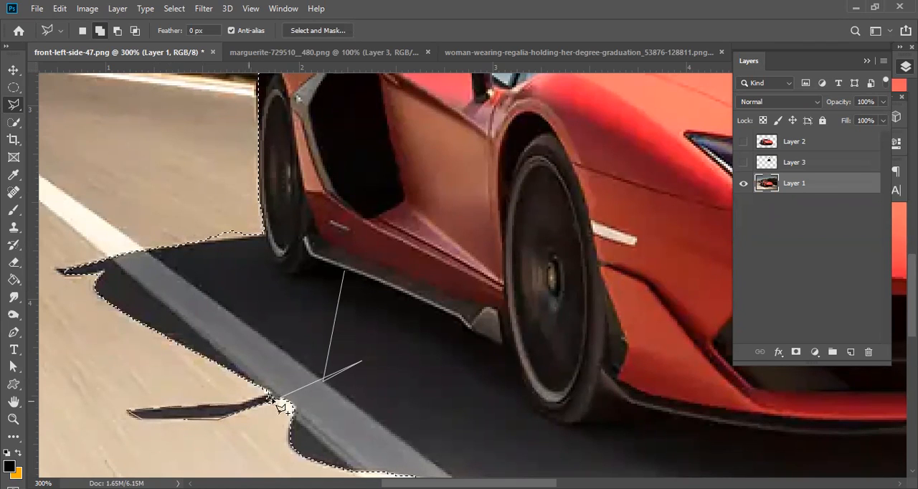
double_click(316, 324)
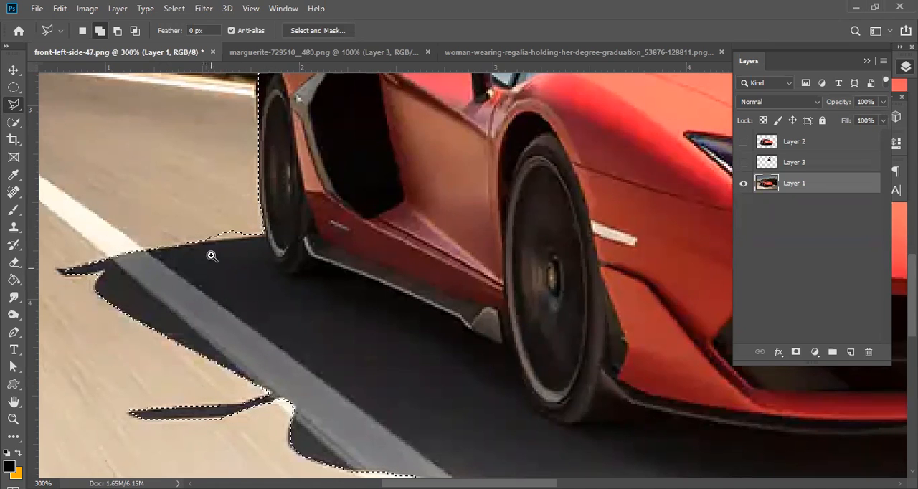
Switch the Polygonal Lasso to subtract and trim the stray road area above the shadow behind the rear wheel.
left_click(117, 30)
left_click(247, 220)
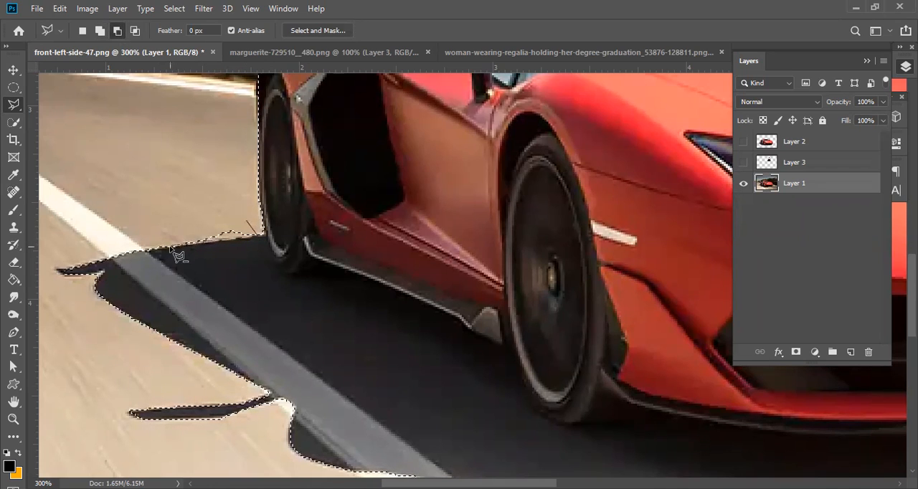
left_click(167, 244)
left_click(142, 172)
double_click(225, 195)
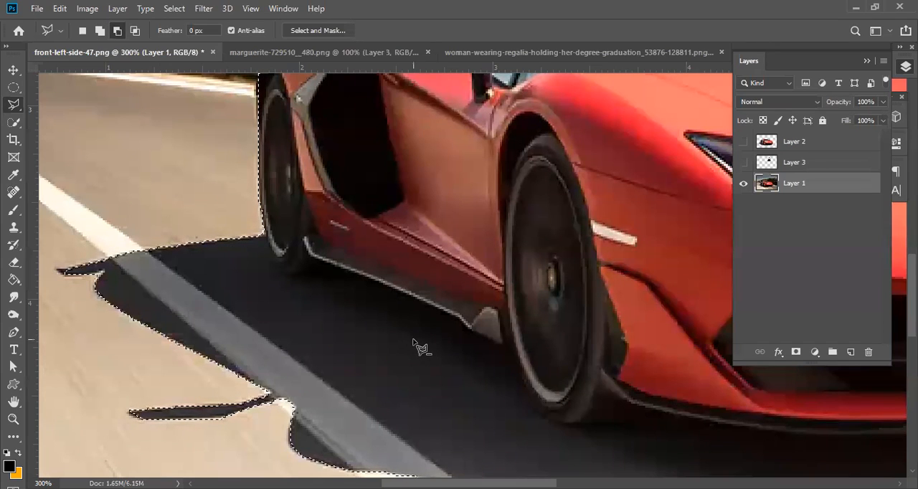
Switch the Polygonal Lasso to add and include the roof edge, far-side windshield pillar and far mirror in the selection.
left_click(380, 294, "alt")
left_click(509, 284, "alt")
left_click(511, 284, "alt")
left_click(511, 284, "alt")
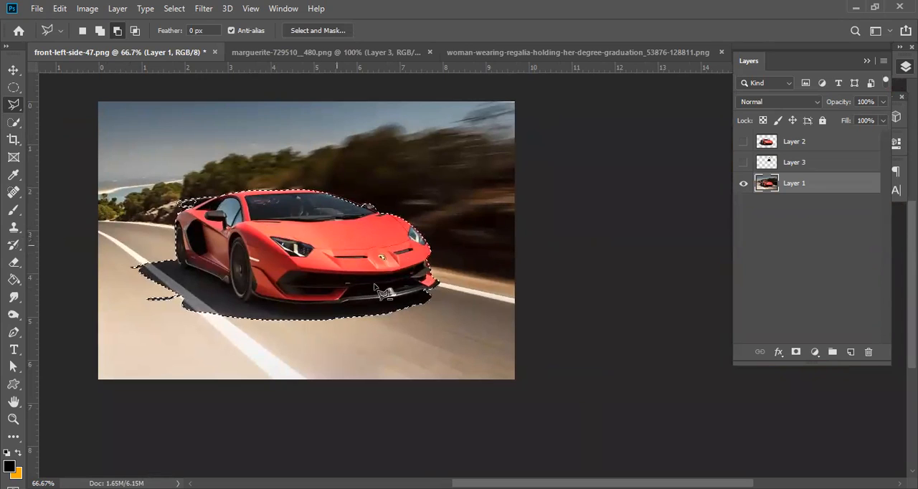
left_click(344, 216, "ctrl")
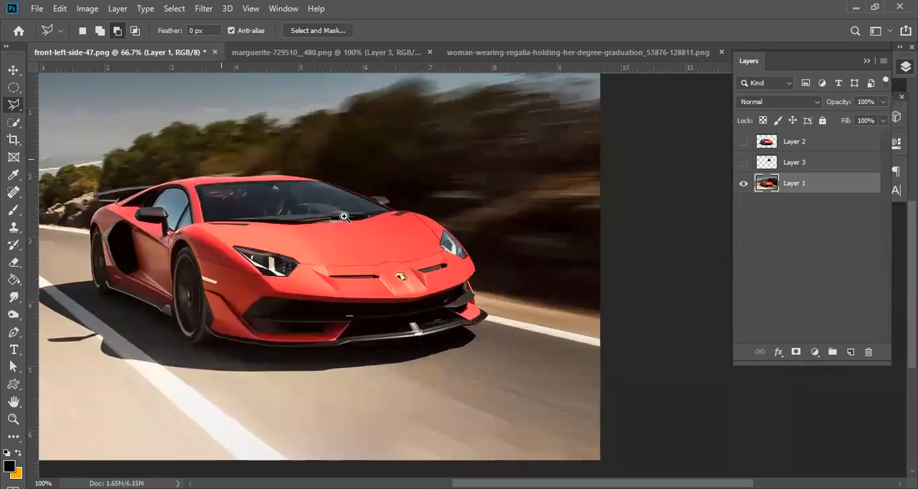
left_click(342, 215, "ctrl")
left_click(341, 214, "ctrl")
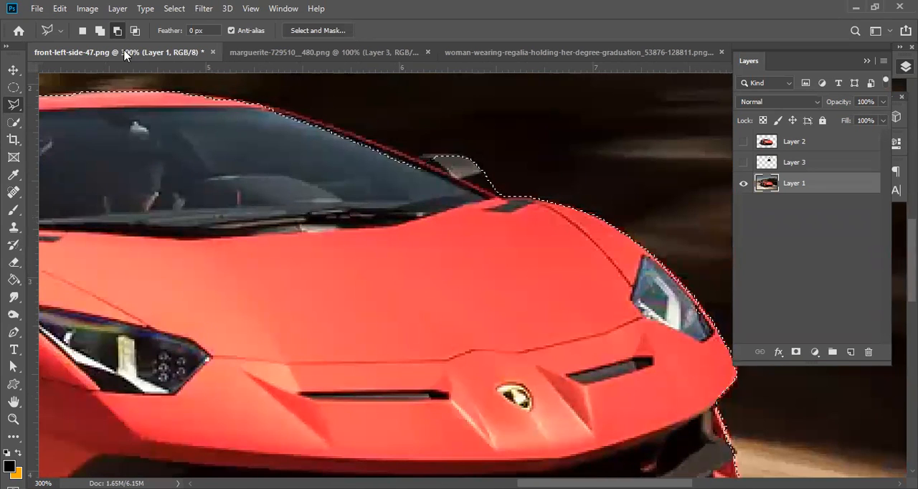
left_click(98, 31)
left_click(137, 114)
left_click(170, 91)
left_click(253, 100)
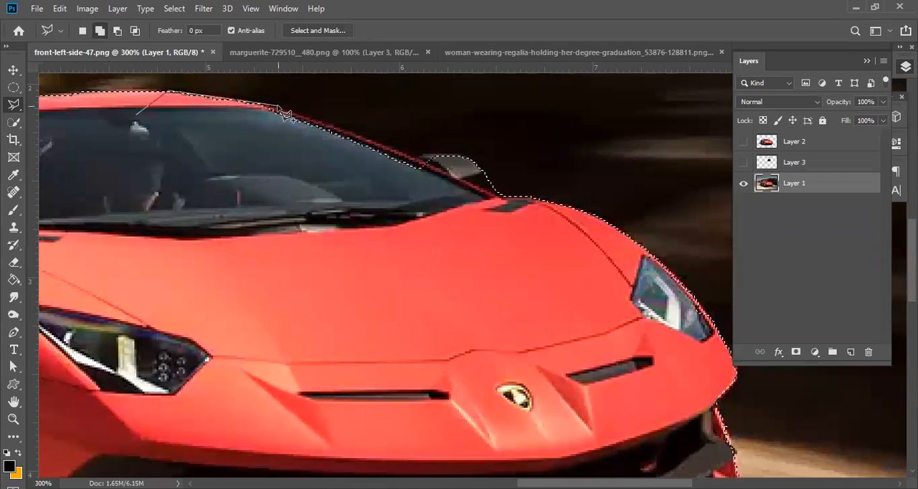
left_click(276, 109)
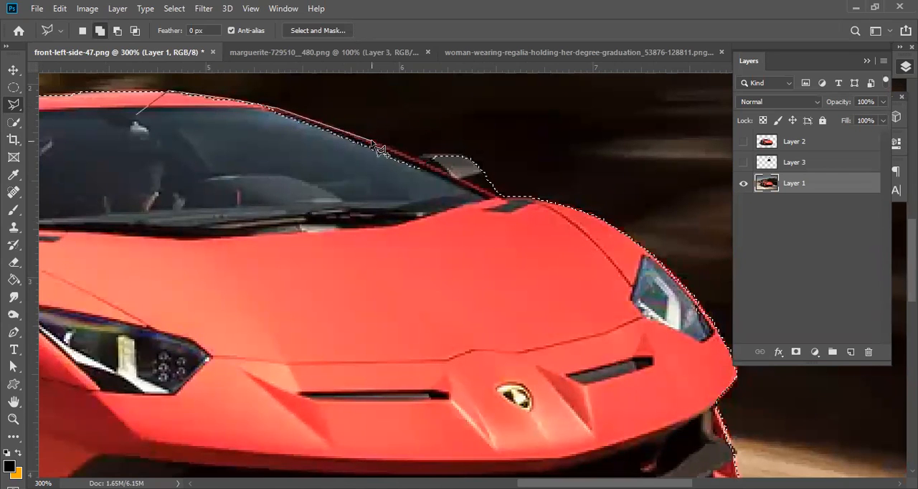
left_click(417, 158)
left_click(434, 152)
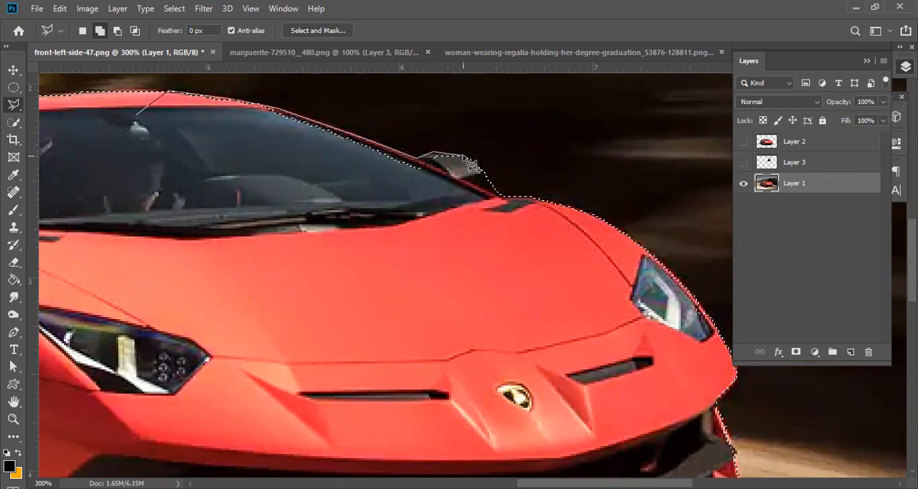
left_click(466, 156)
left_click(475, 165)
left_click(462, 183)
double_click(229, 220)
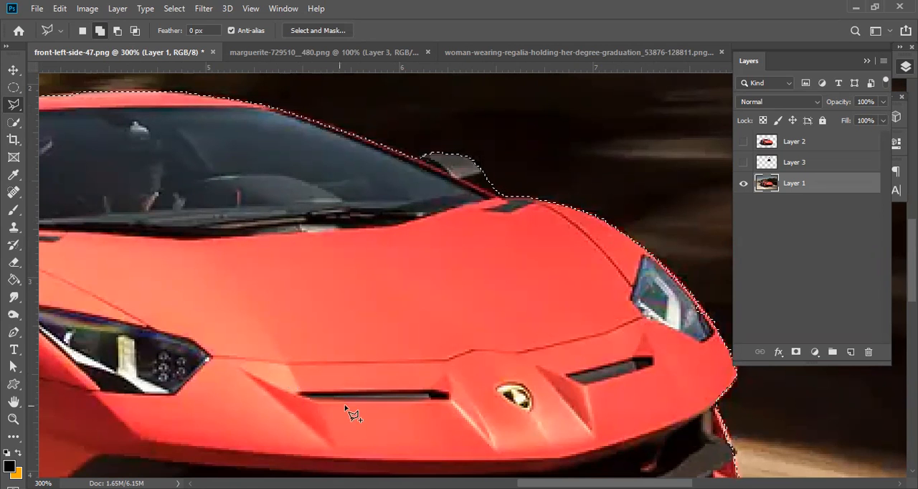
Return to the Quick Selection tool and copy the selected car onto a new layer with Layer Via Copy.
left_click(386, 309, "alt")
left_click(373, 281, "alt")
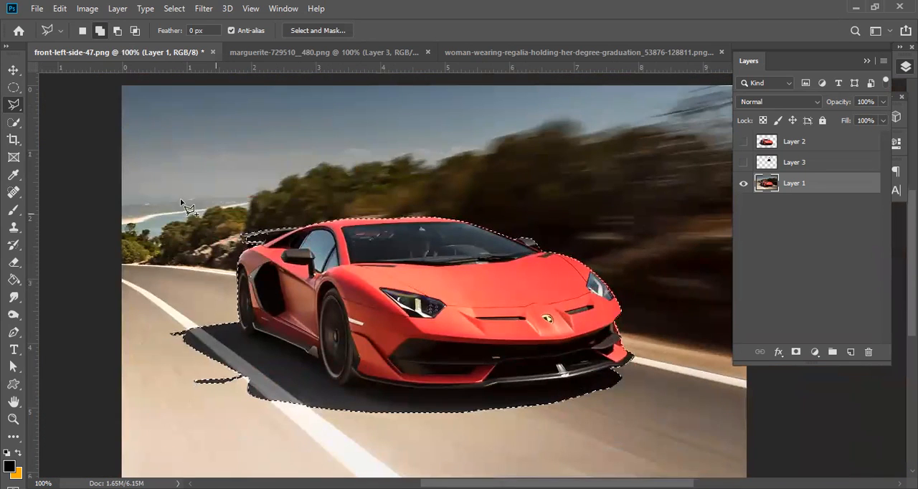
left_click(18, 127)
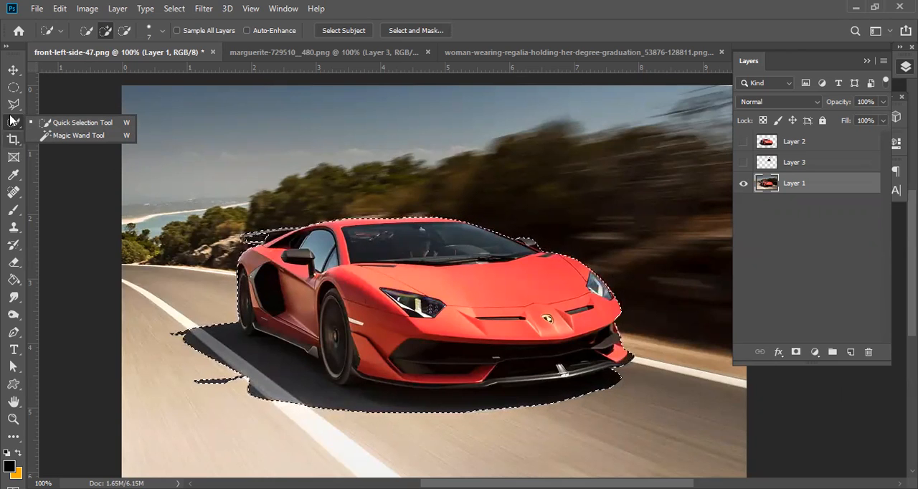
left_click(92, 127)
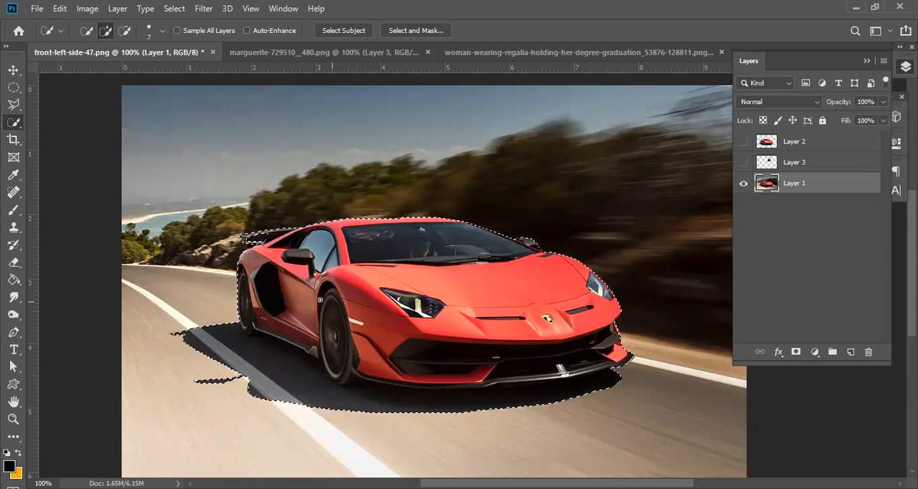
right_click(320, 301)
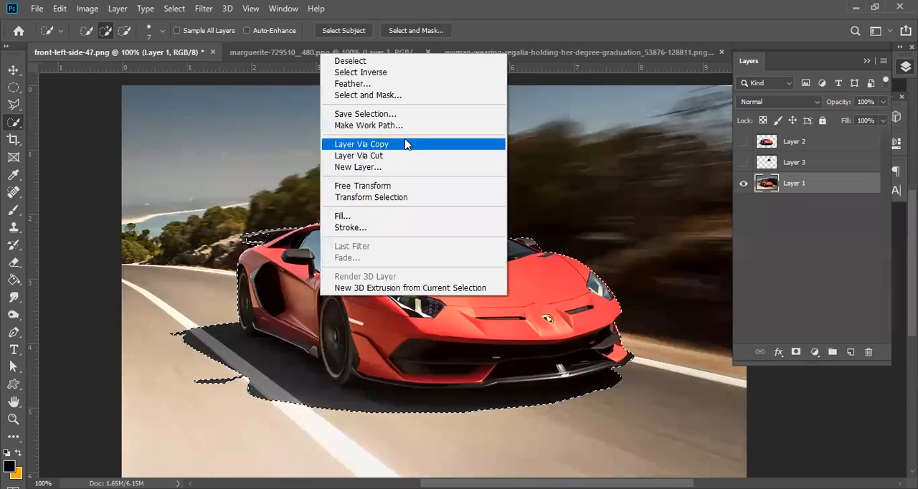
left_click(390, 143)
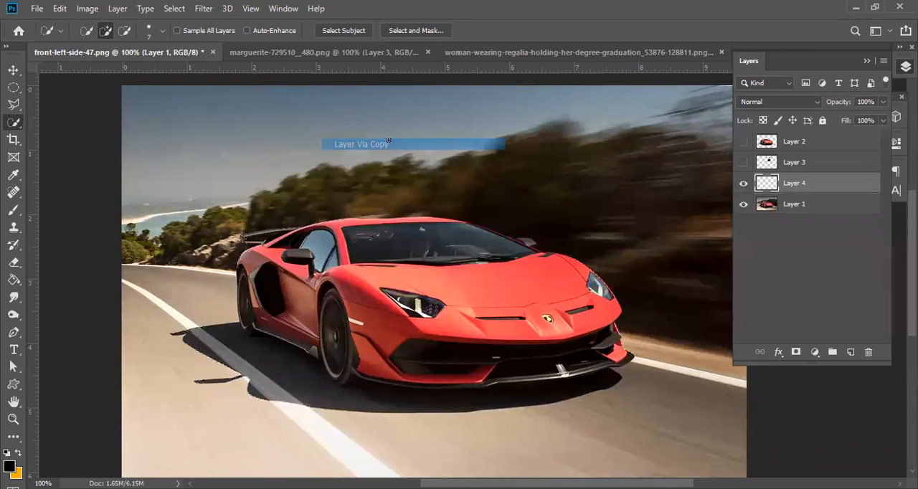
Isolate the car cutout to check it, hide Layer 4, and make Layer 1 visible and active again.
left_click(743, 204)
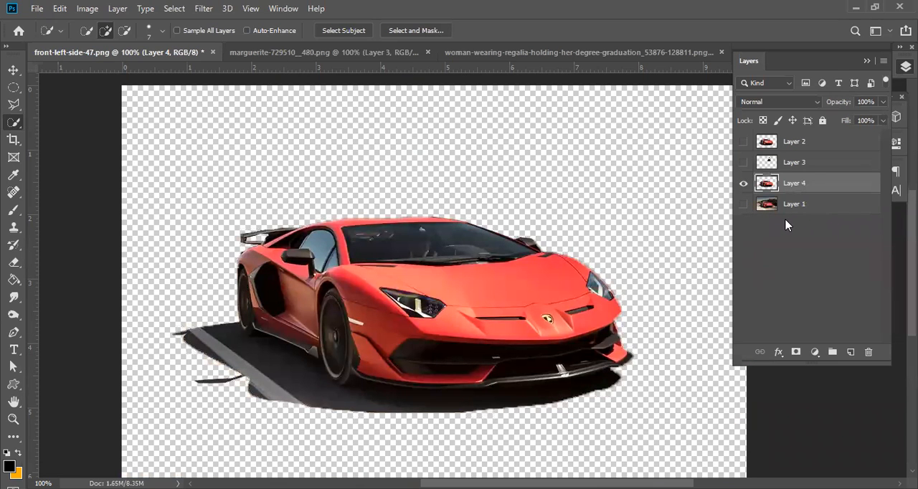
left_click(739, 185)
left_click(743, 204)
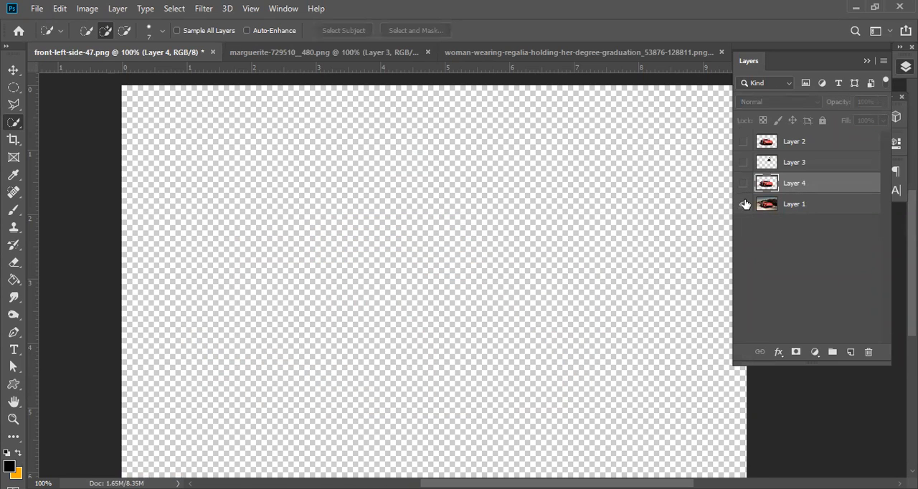
left_click(792, 204)
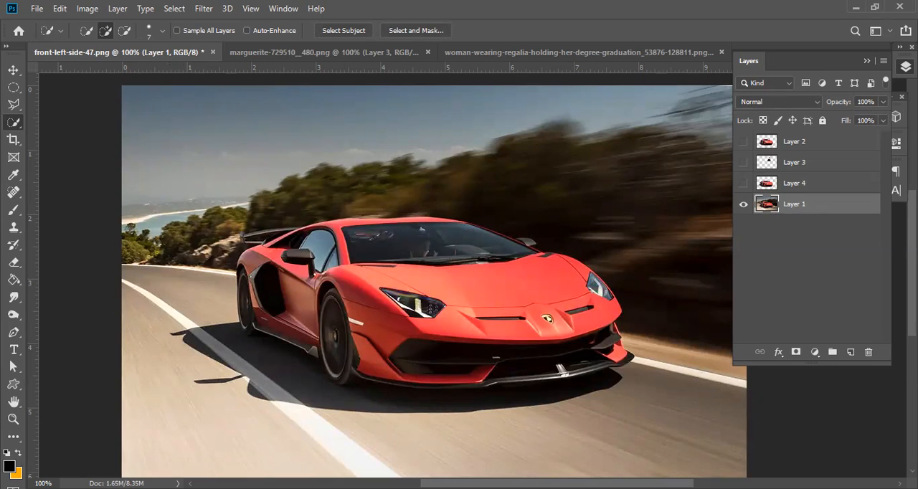
Switch to the Move tool and select the car on Layer 1 automatically with Select Subject.
left_click(9, 69)
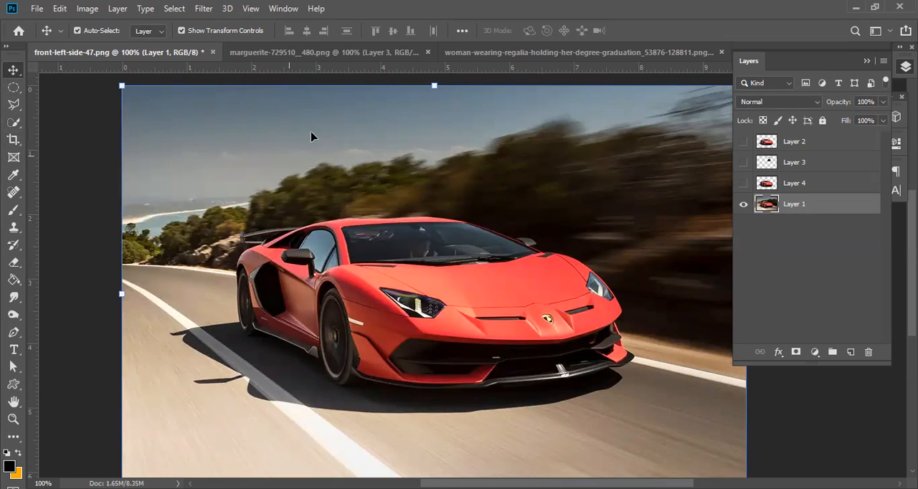
left_click(175, 8)
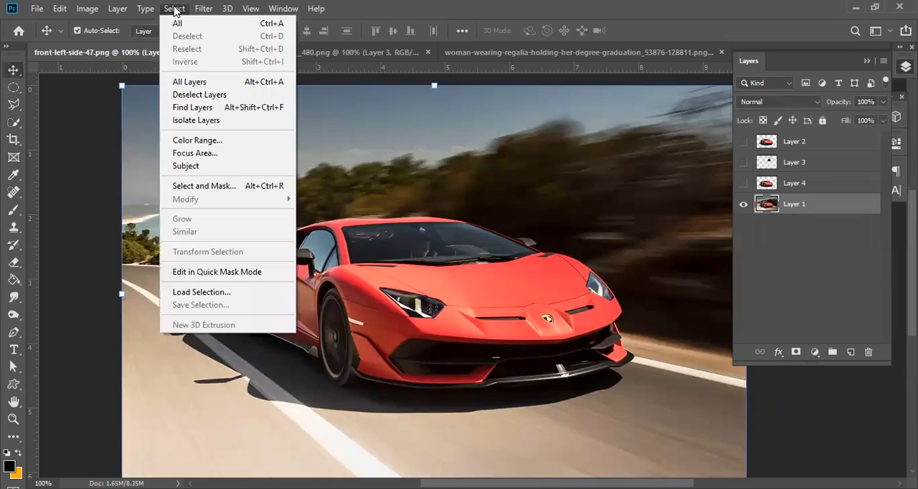
left_click(192, 167)
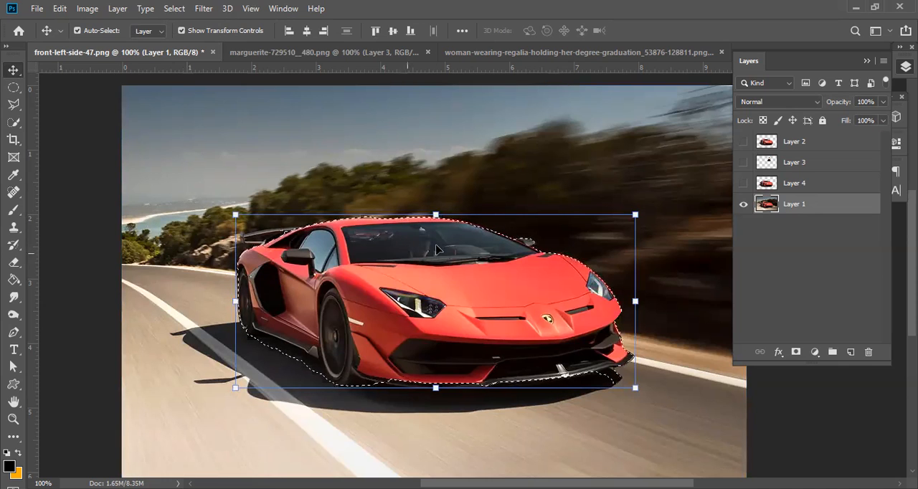
Switch to the Elliptical Marquee, inspect the subject selection's edges around the car up close, and deselect it.
left_click(12, 87)
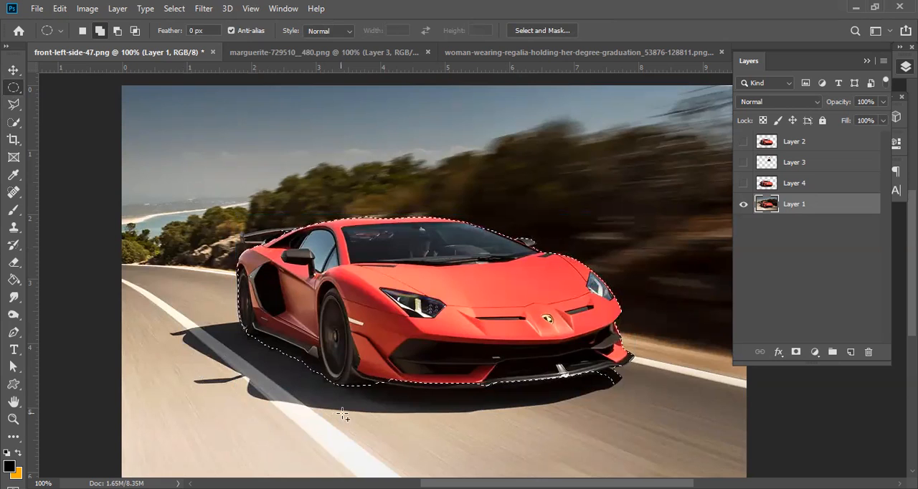
left_click(444, 380, "ctrl")
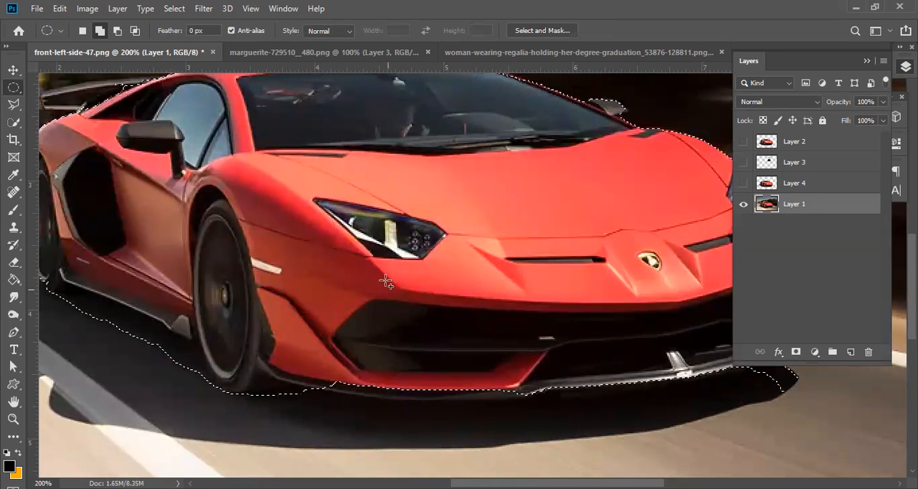
left_click(276, 190, "alt")
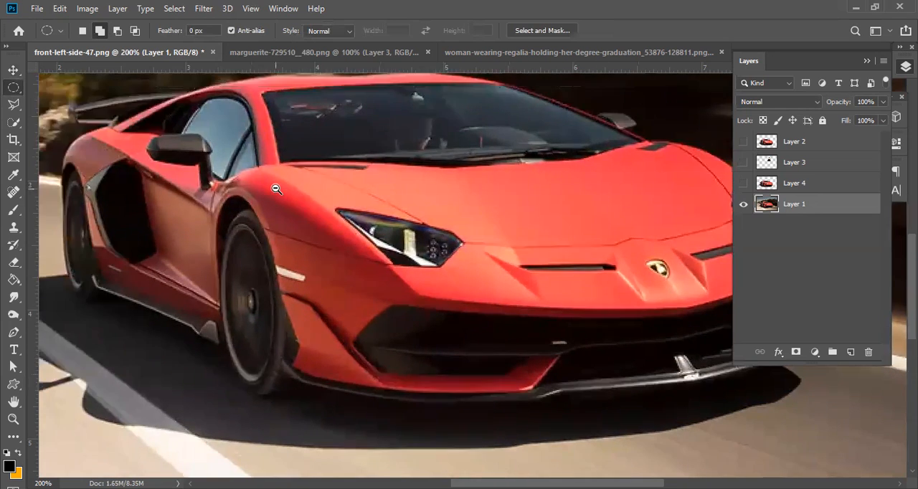
left_click_drag(540, 264, 295, 176)
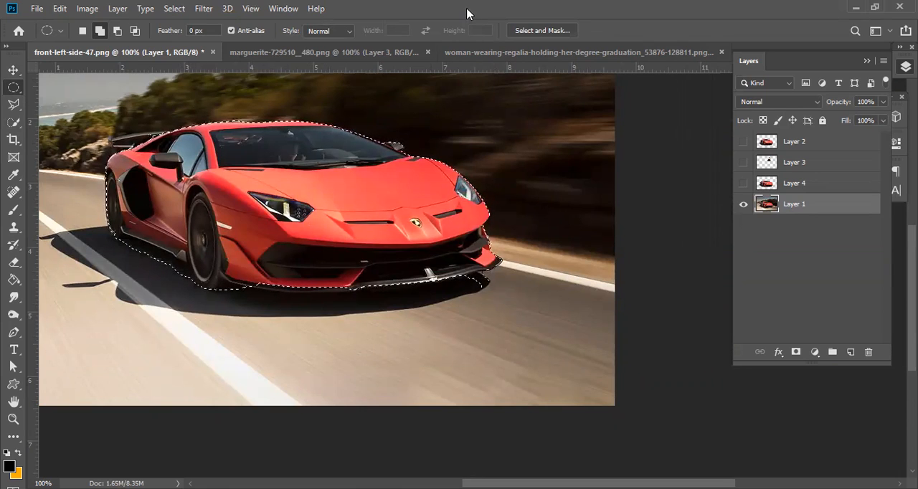
key("ctrl+d")
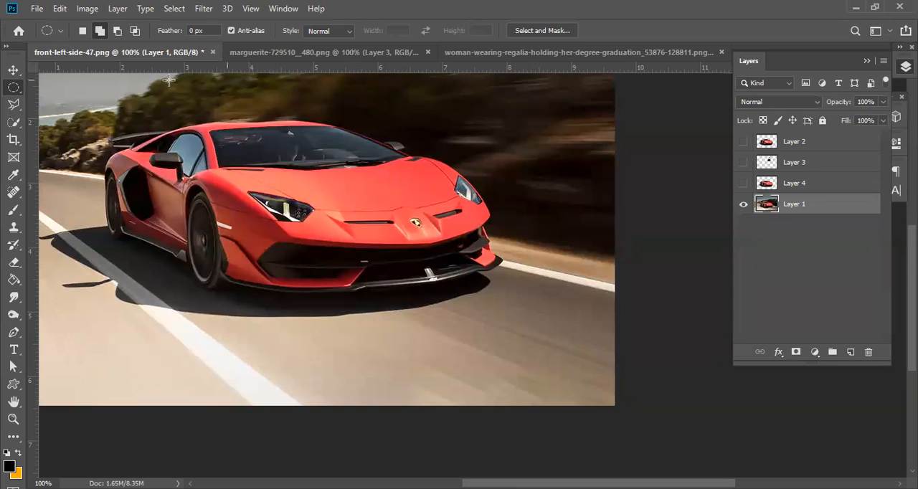
Run Select Subject again on the car in Layer 1.
left_click(172, 8)
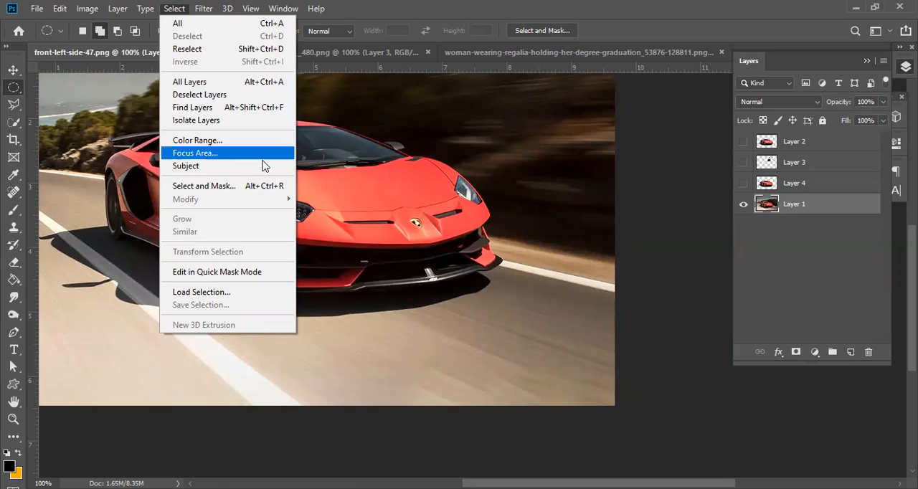
key("Return")
left_click(588, 68)
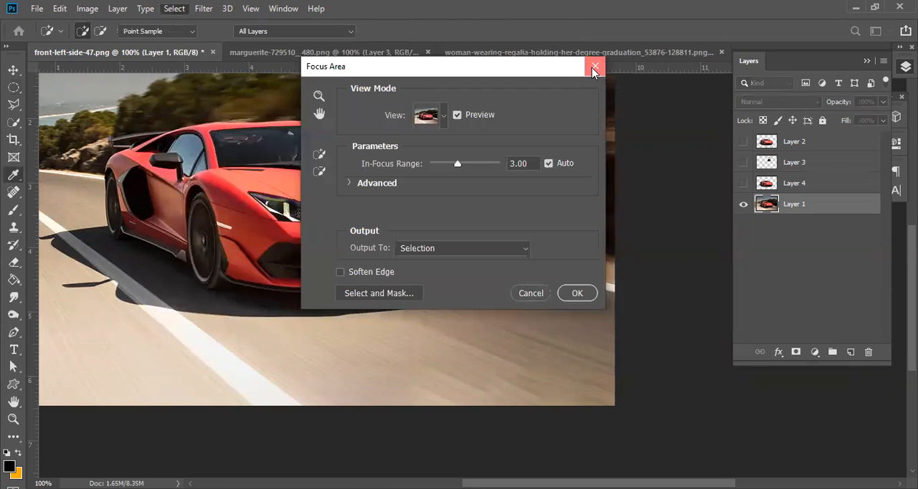
left_click(174, 9)
left_click(194, 169)
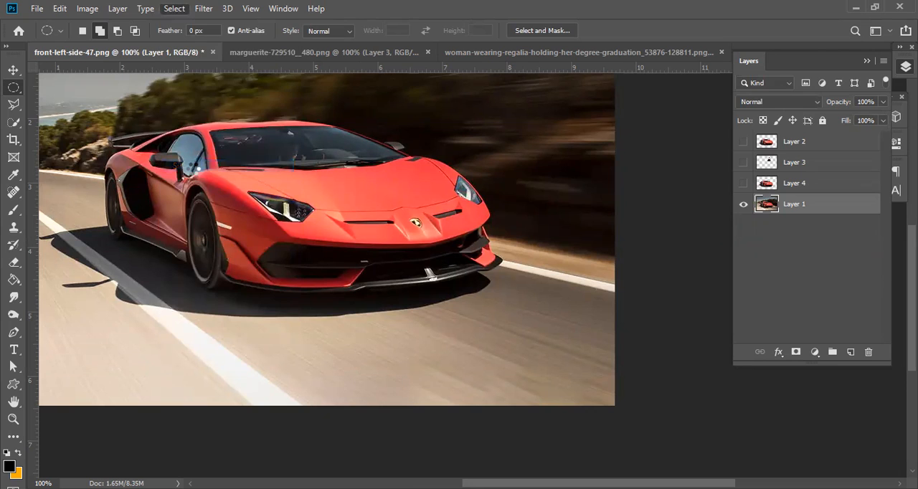
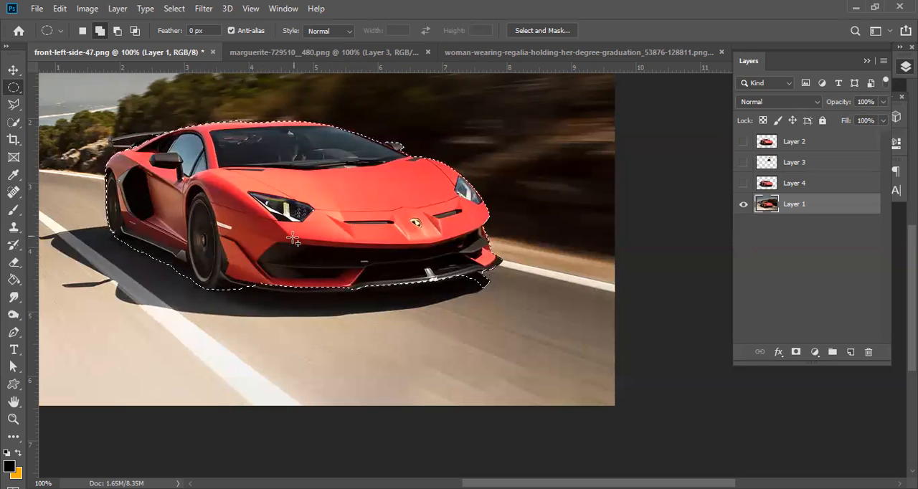
Subtract the shadow under the front bumper's outer corner from the car selection using the Polygonal Lasso.
left_click(14, 109)
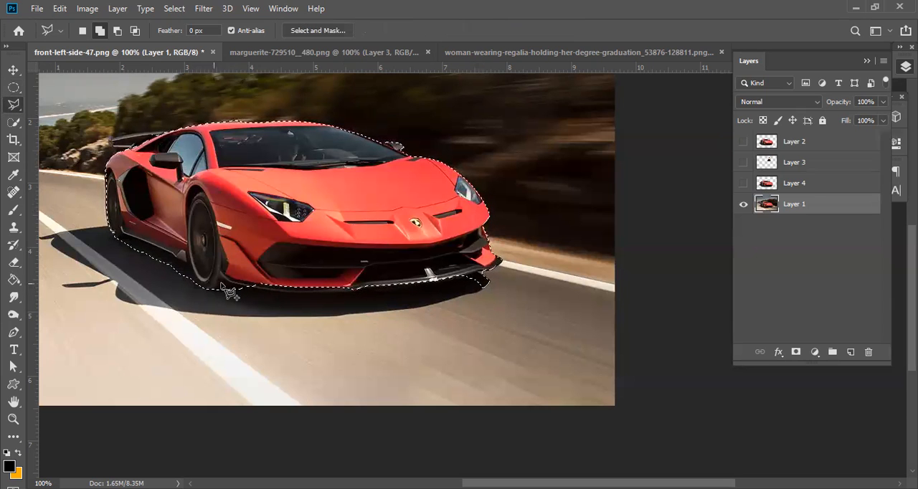
left_click(475, 282, "ctrl")
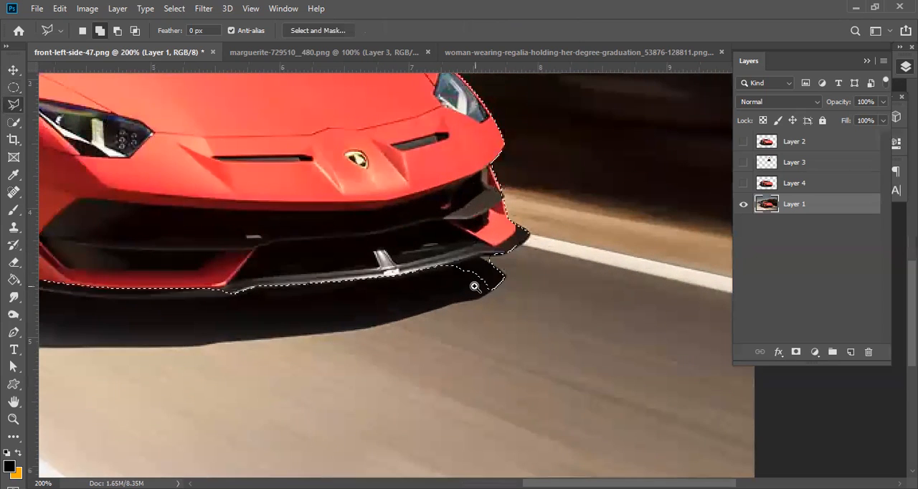
left_click(475, 286, "ctrl")
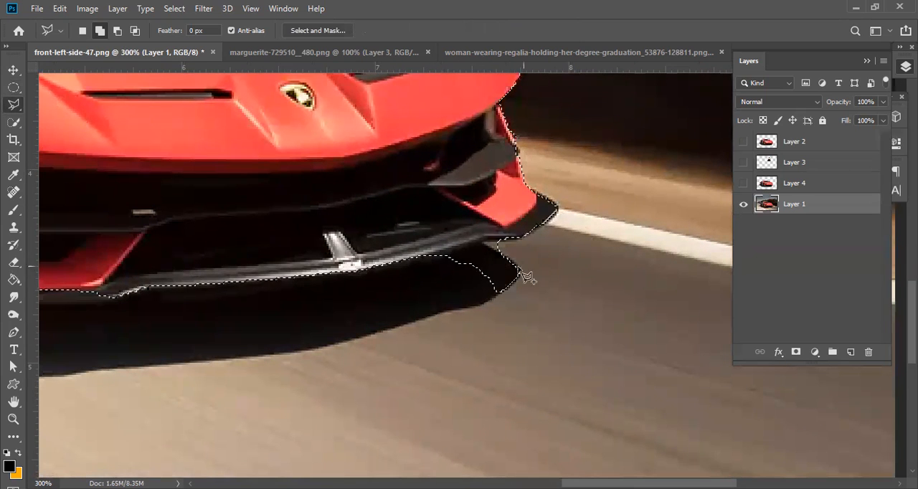
left_click(117, 31)
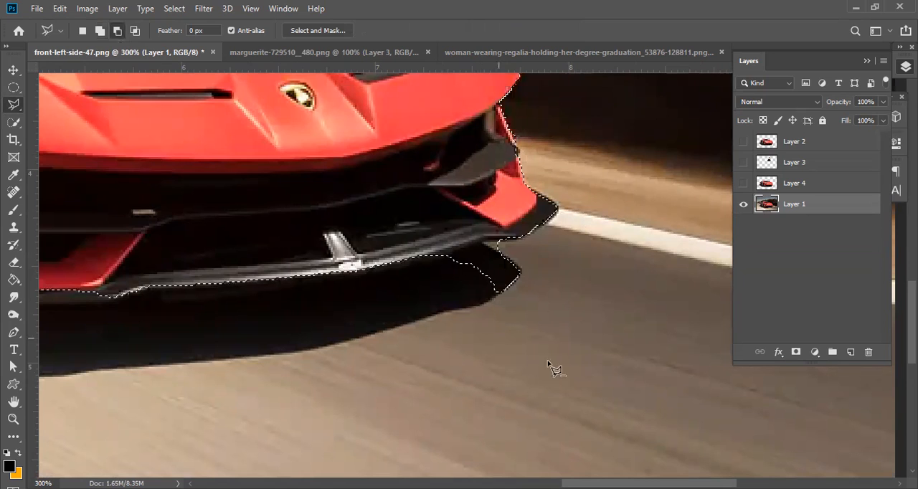
left_click(580, 266)
left_click(497, 242)
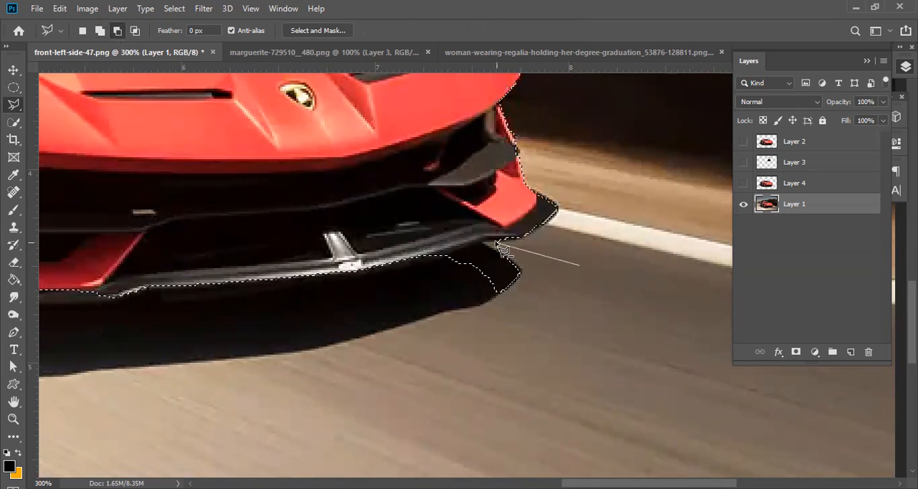
left_click(438, 256)
double_click(609, 367)
Add the missing lower edge of the front splitter to the selection with the Polygonal Lasso in add mode.
mouse_move(225, 277)
left_mouse_down()
mouse_move(538, 277)
mouse_move(574, 241)
mouse_move(609, 226)
left_mouse_up()
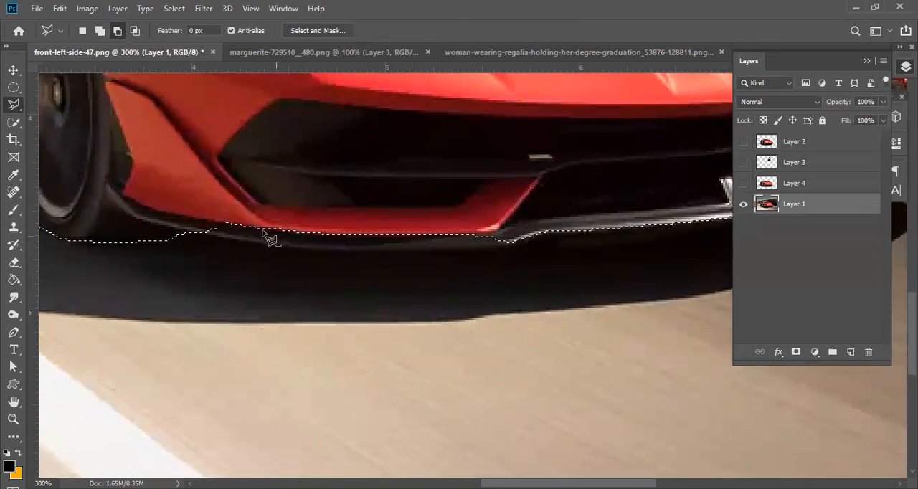
left_click(100, 30)
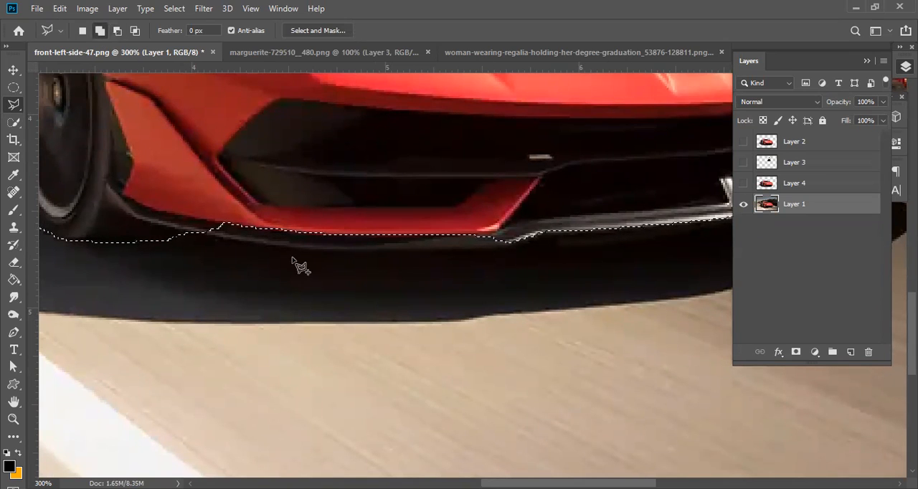
left_click(657, 203)
left_click(506, 247)
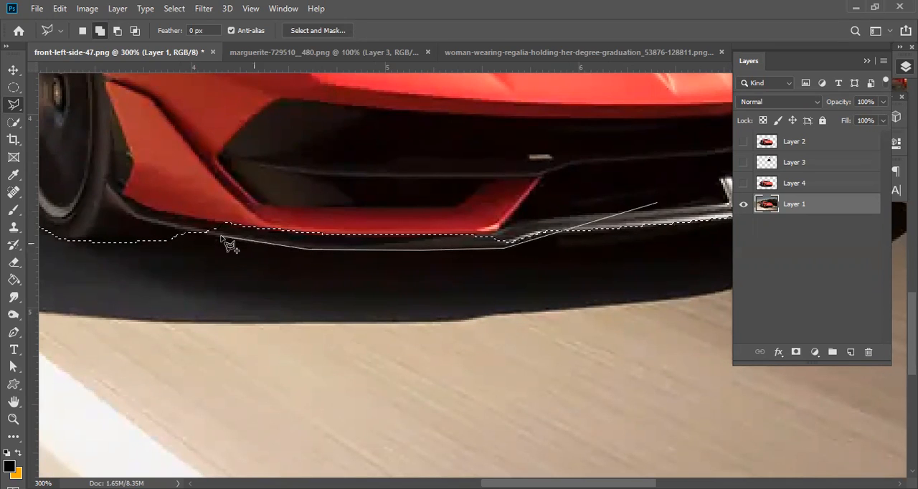
left_click(166, 230)
key("Escape")
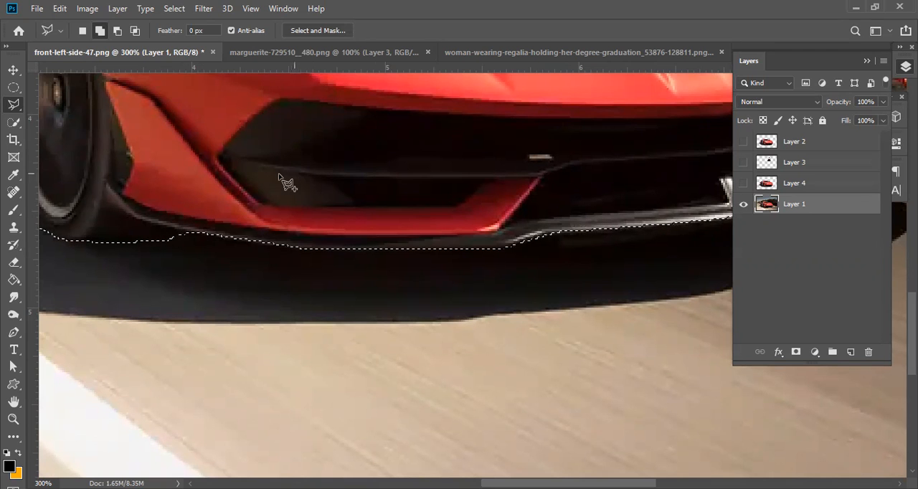
Subtract the road shadow beneath the side skirt between the two wheels from the selection with the Polygonal Lasso.
scroll(221, 160, "down", 2)
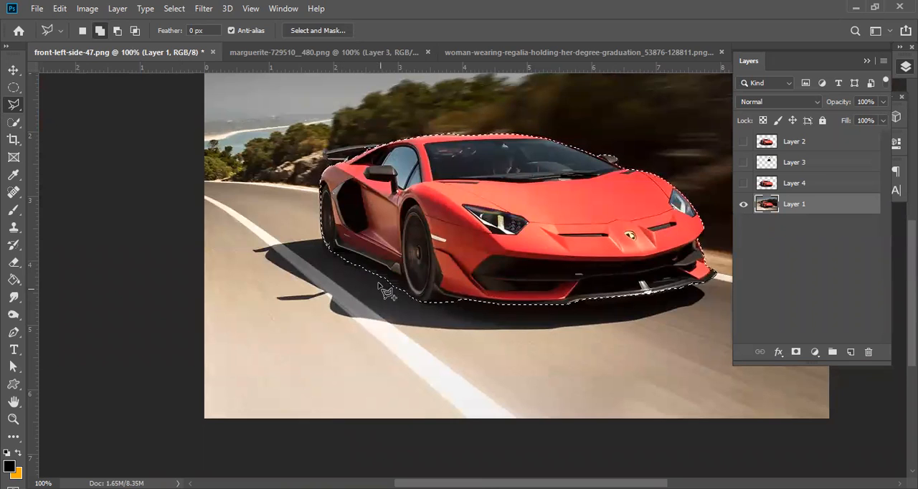
left_click(117, 30)
scroll(393, 281, "up", 2)
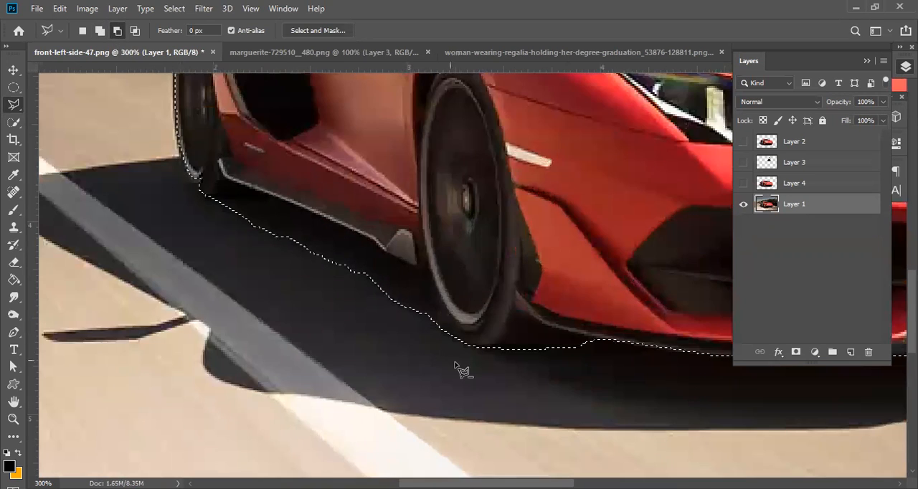
left_click(438, 333)
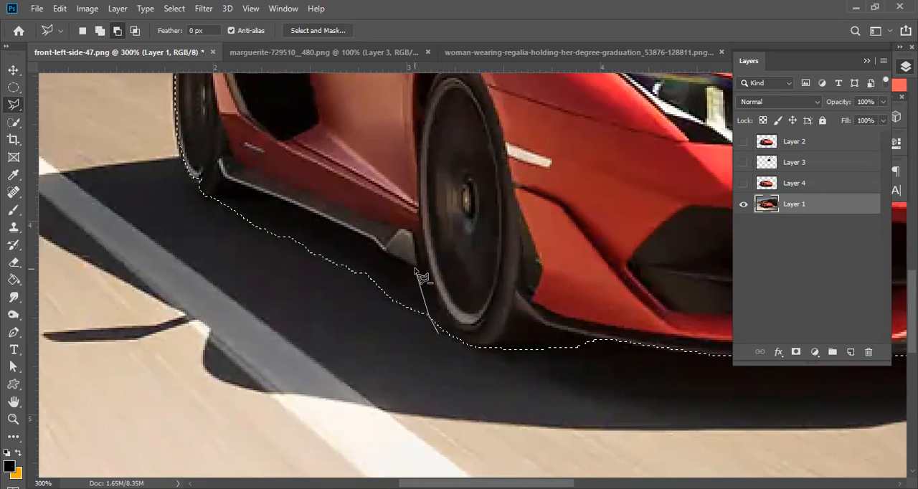
left_click(414, 266)
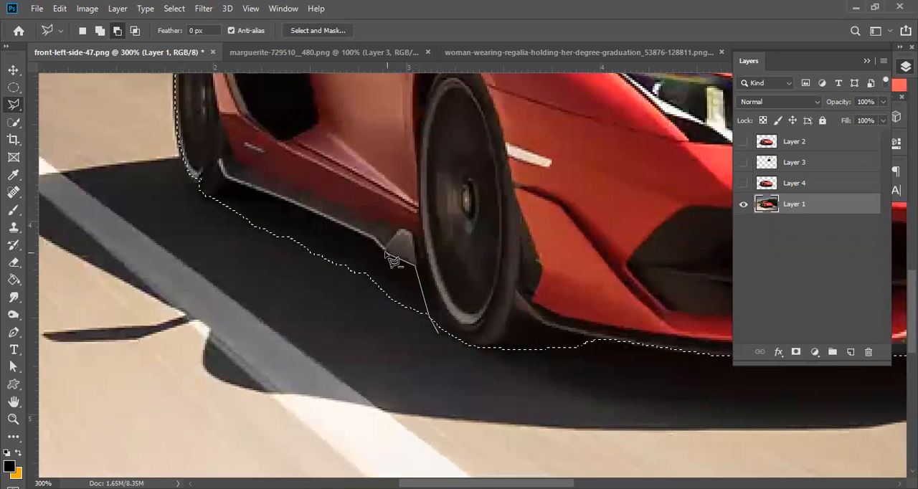
left_click(385, 246)
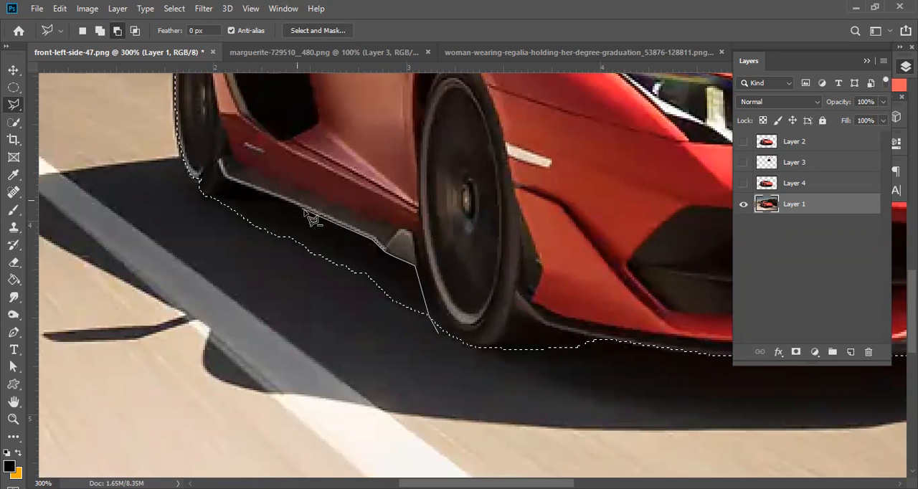
left_click(266, 196)
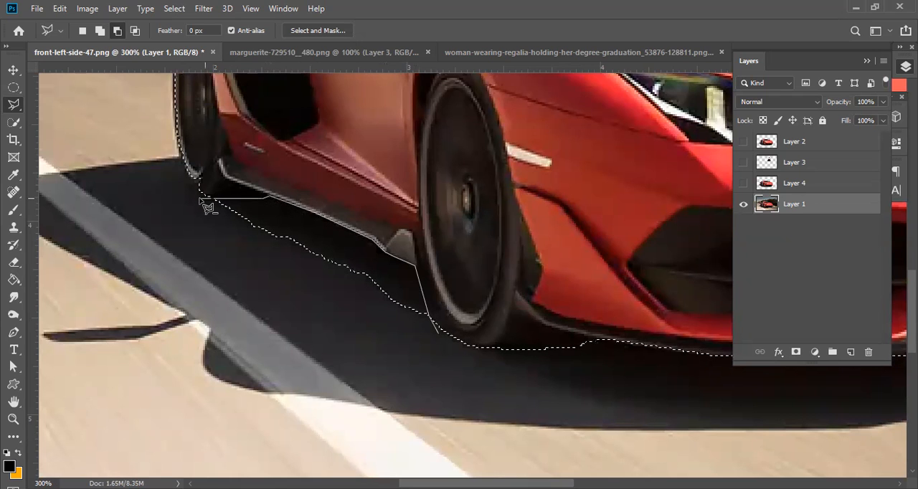
left_click(193, 199)
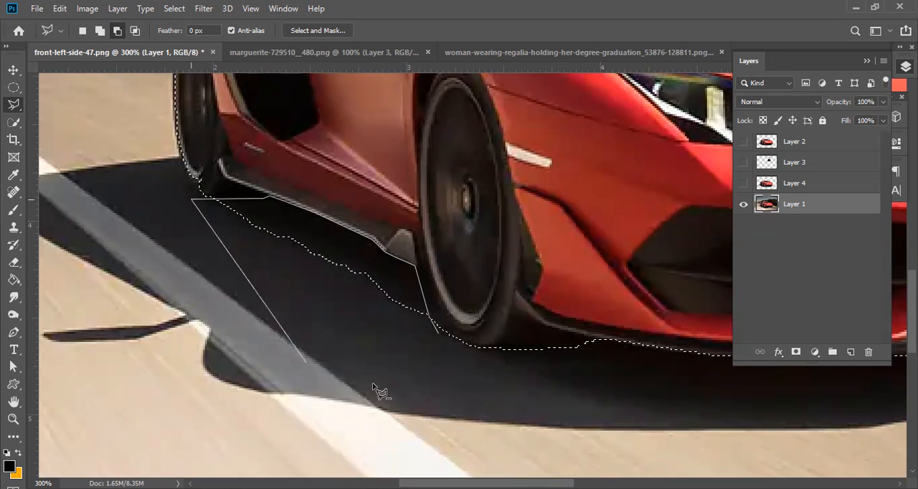
left_click(426, 375)
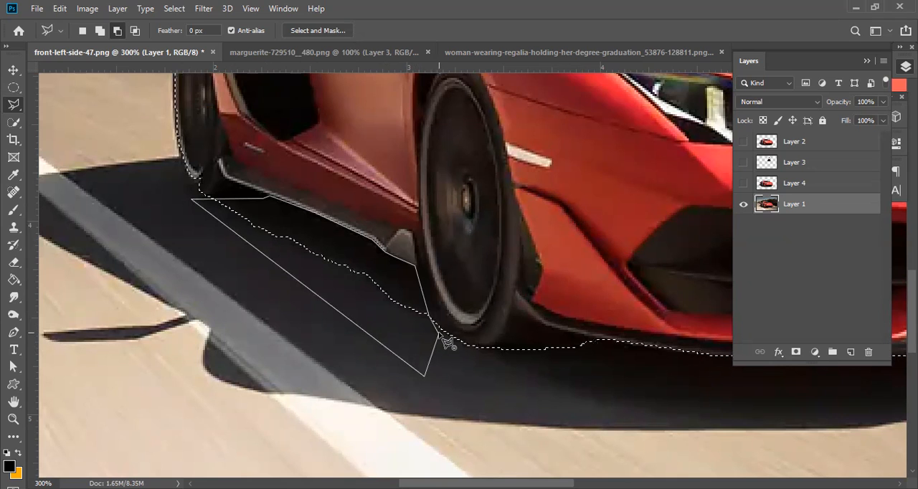
left_click(446, 342)
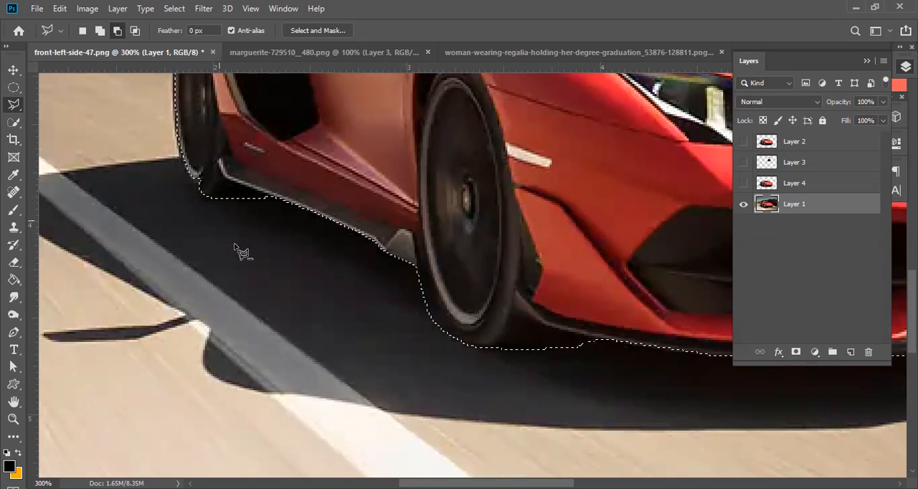
Copy the refined car selection to a new layer with Layer Via Copy and hide Layer 1.
scroll(219, 157, "down", 1)
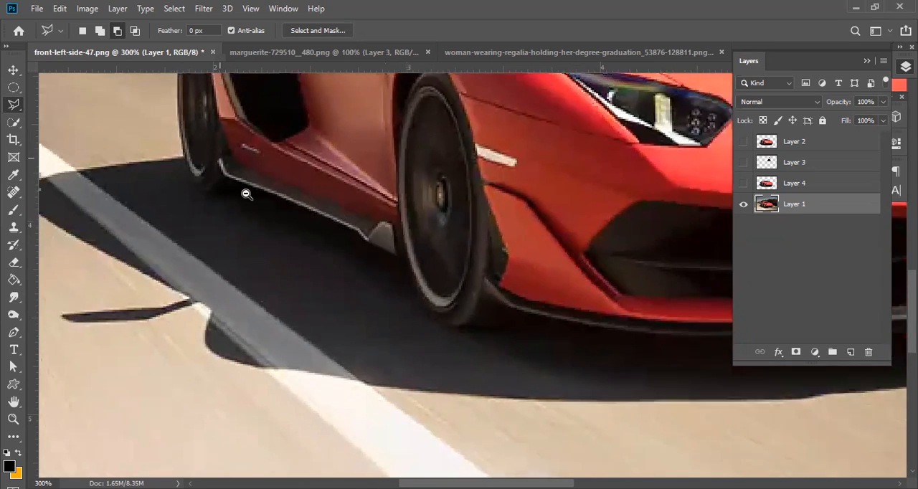
scroll(224, 144, "down", 1)
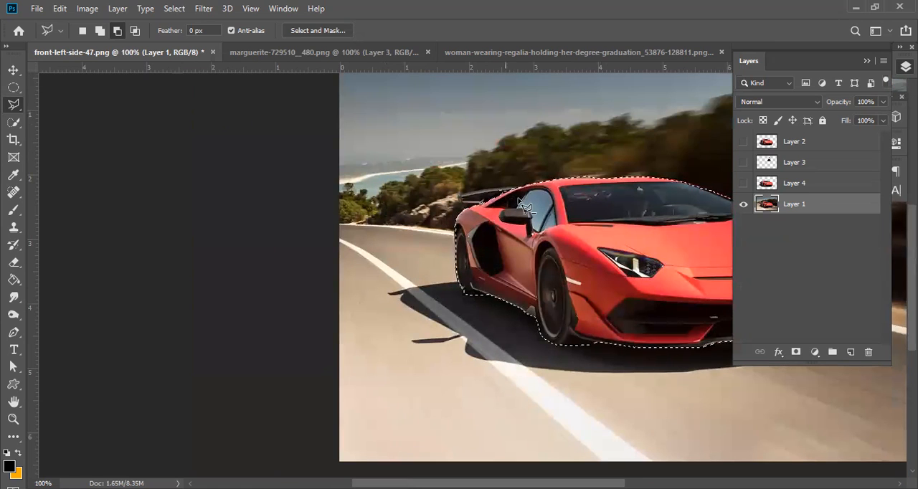
mouse_move(616, 247)
left_mouse_down()
mouse_move(440, 224)
mouse_move(304, 173)
left_mouse_up()
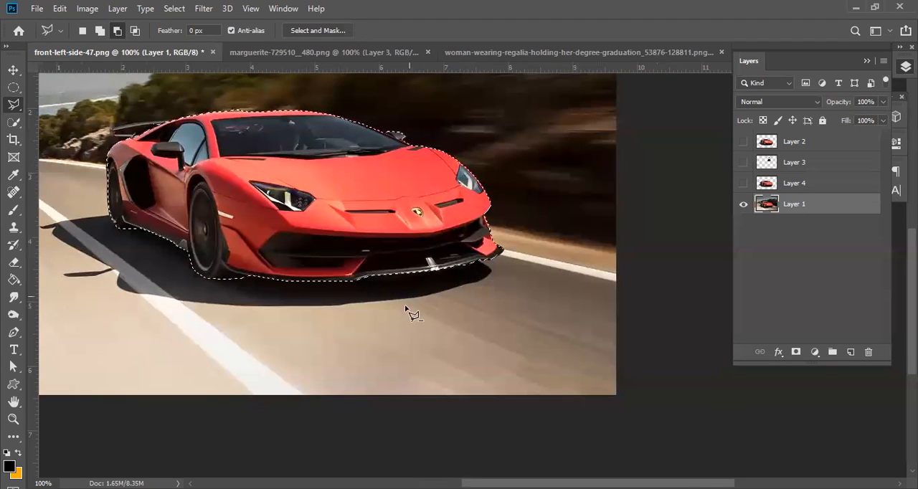
right_click(215, 156)
left_click(303, 249)
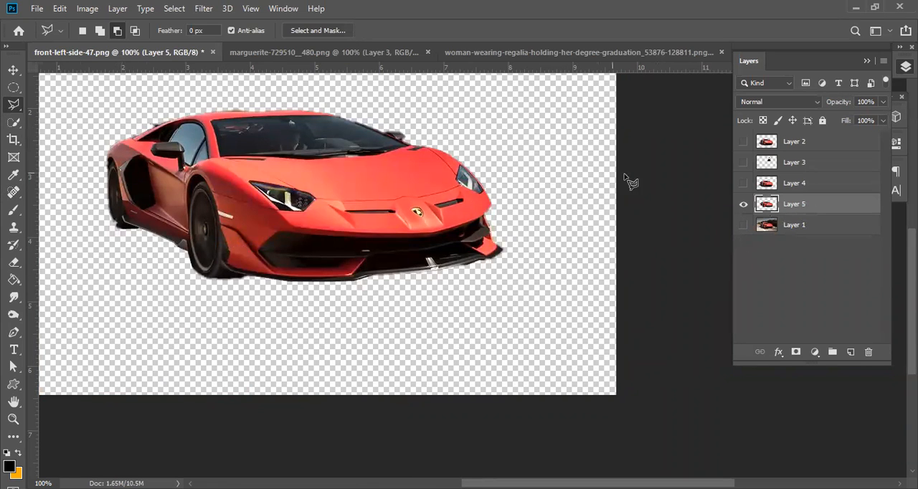
Show and hide Layer 4 to compare its cutout with the one on Layer 5.
left_click(744, 184)
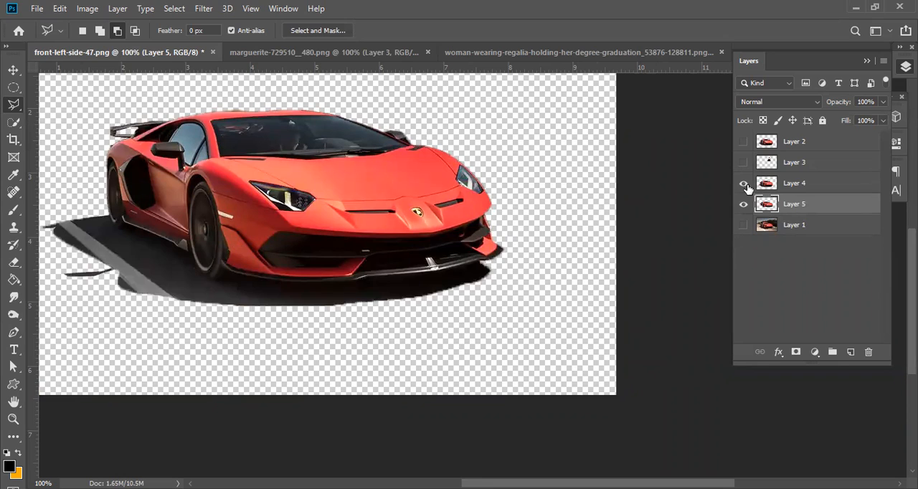
left_click(744, 184)
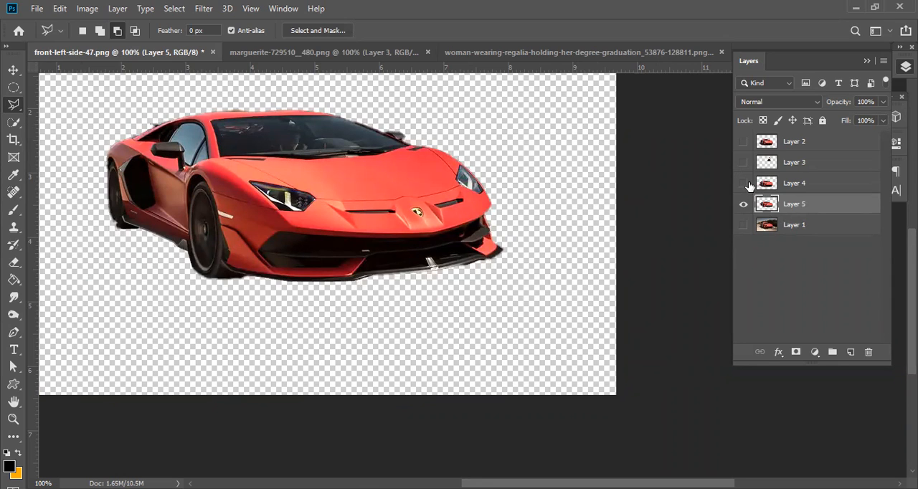
left_click(745, 144)
left_click(114, 31)
Hide Layer 5, show the original photo on Layer 1, and display the available lasso tool variants.
left_click(743, 204)
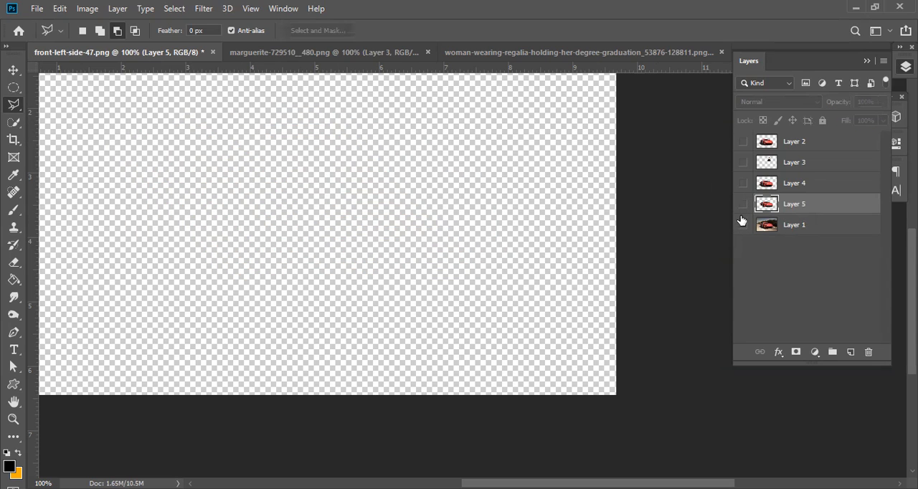
left_click(742, 225)
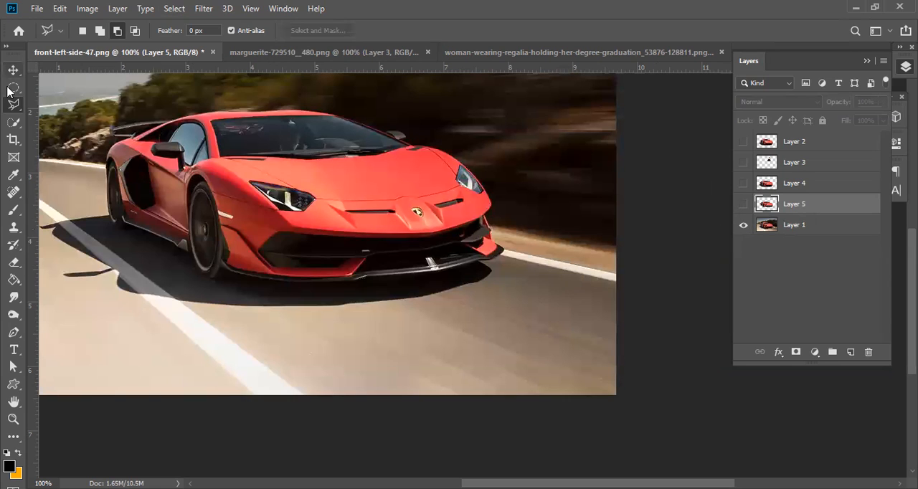
right_click(14, 104)
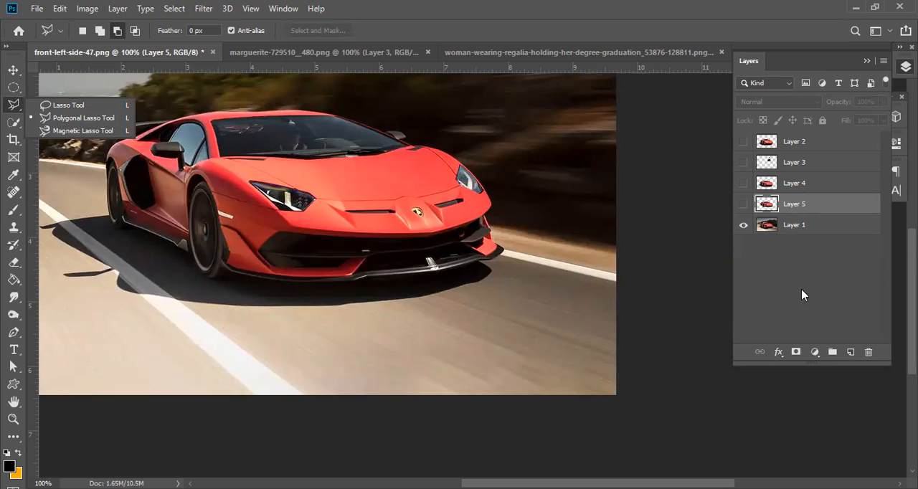
Show only the Layer 4 cutout and examine its edge along the car's roof and windshield up close.
left_click(743, 204)
left_click(742, 225)
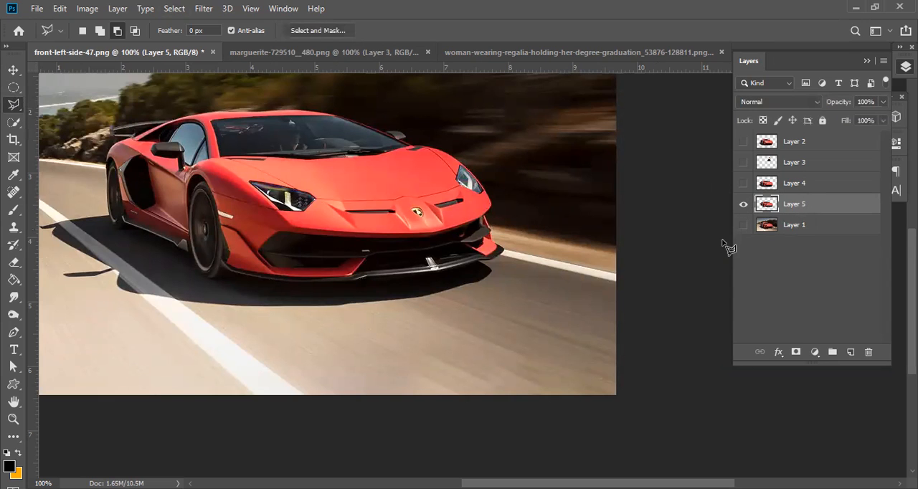
left_click(743, 183)
left_click(743, 205)
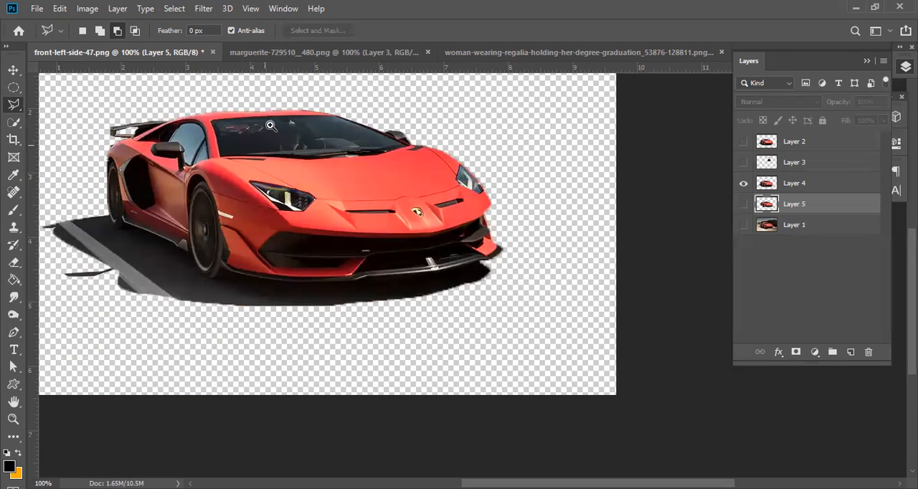
scroll(269, 126, "up", 3)
left_click_drag(389, 132, 382, 329)
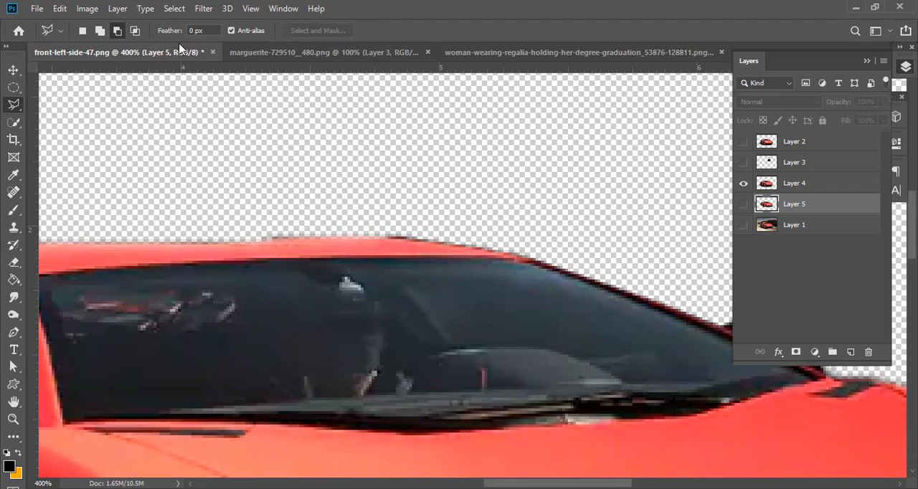
Hide Layer 4, then make Layer 1 visible and active.
left_click(743, 184)
left_click(742, 203)
left_click(743, 224)
left_click(789, 225)
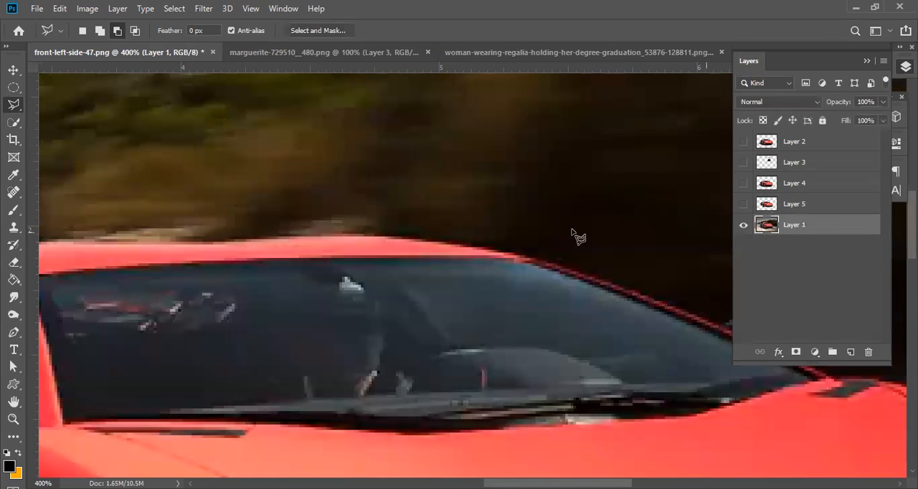
Select the car on Layer 1 with an elliptical marquee at 0 px feather and copy the selection to a new layer.
left_click(14, 87)
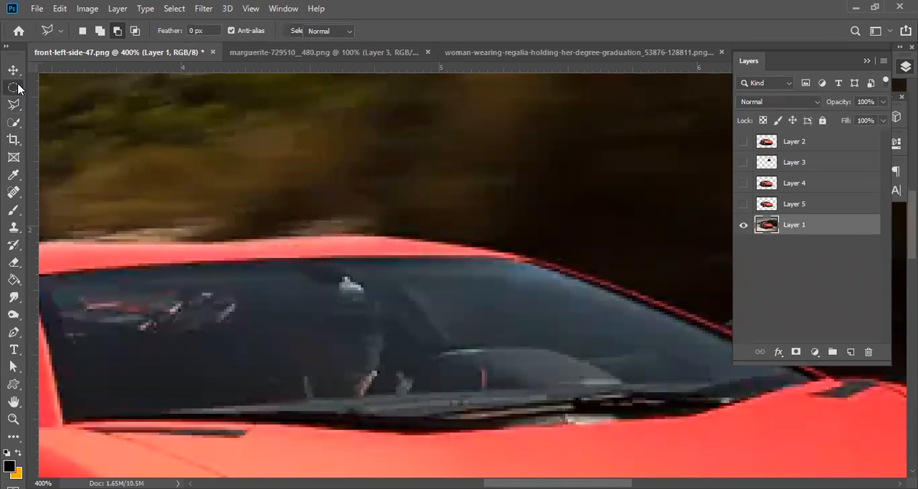
right_click(15, 88)
left_click(89, 100)
left_click(257, 208, "alt")
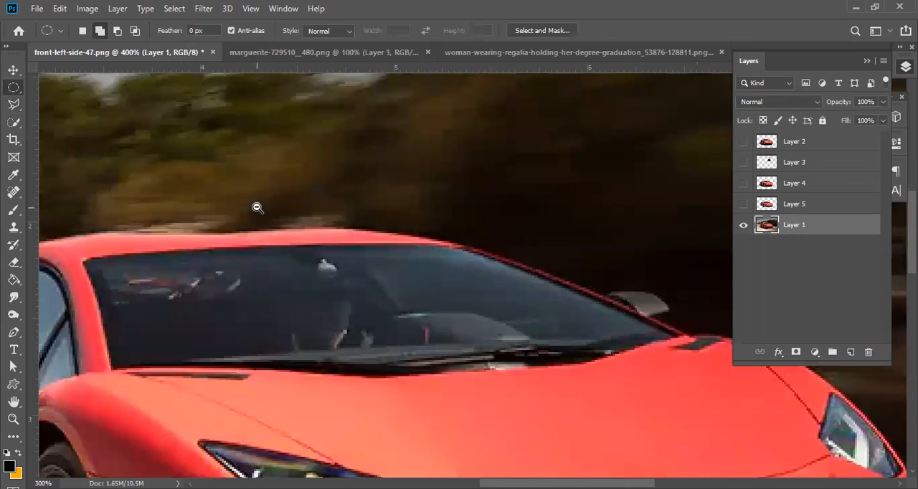
left_click(258, 208, "alt")
left_click(286, 214, "alt")
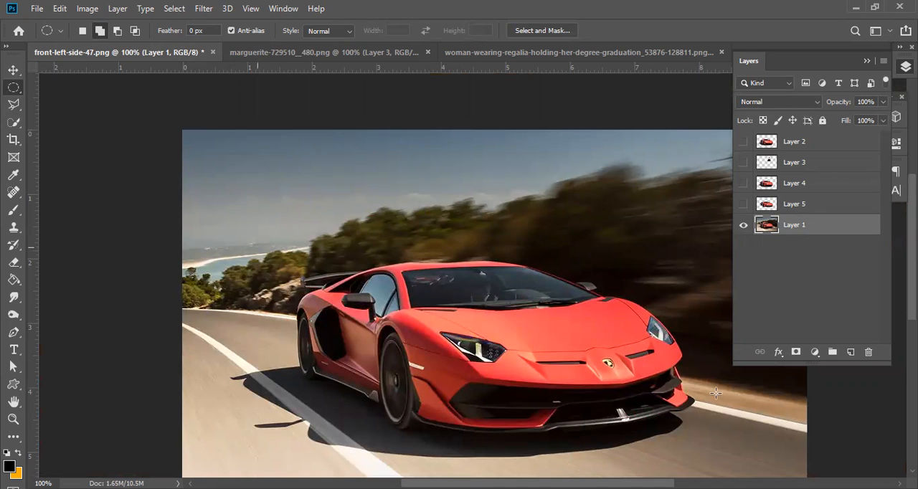
right_click(451, 221)
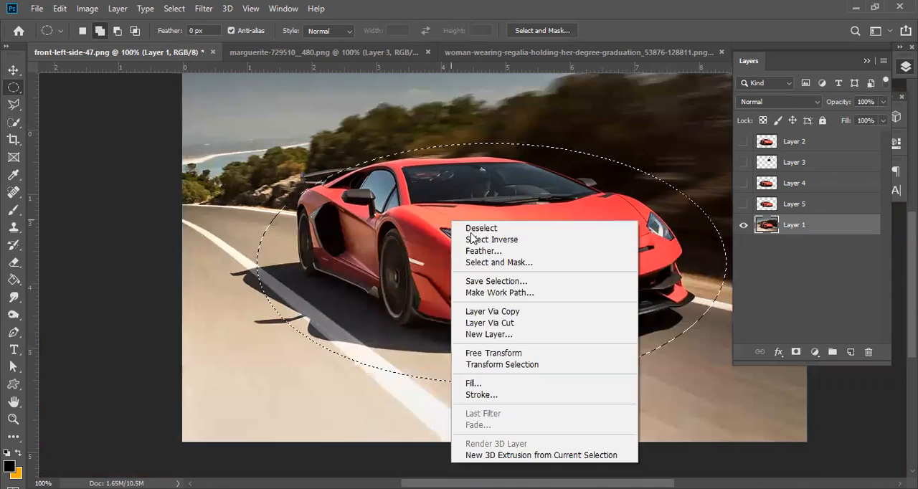
left_click(521, 313)
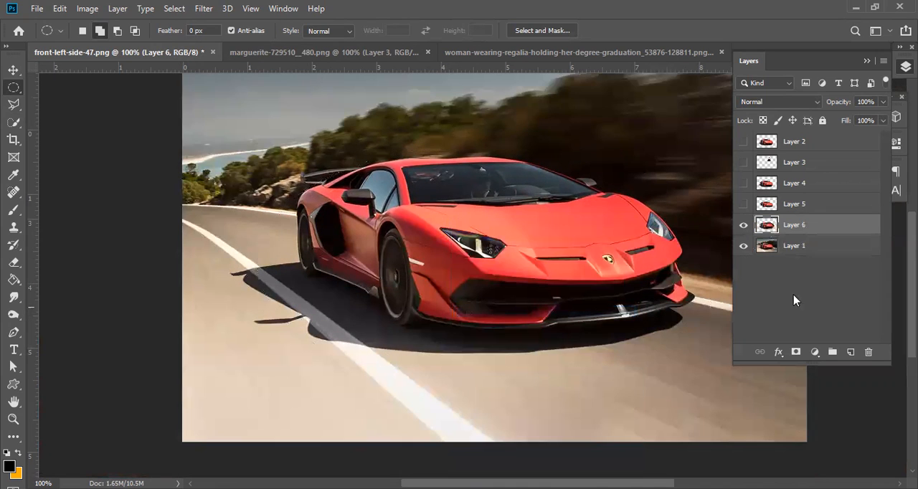
Hide Layer 1 and examine the edge of the elliptical cutout on Layer 6 up close.
left_click(745, 247)
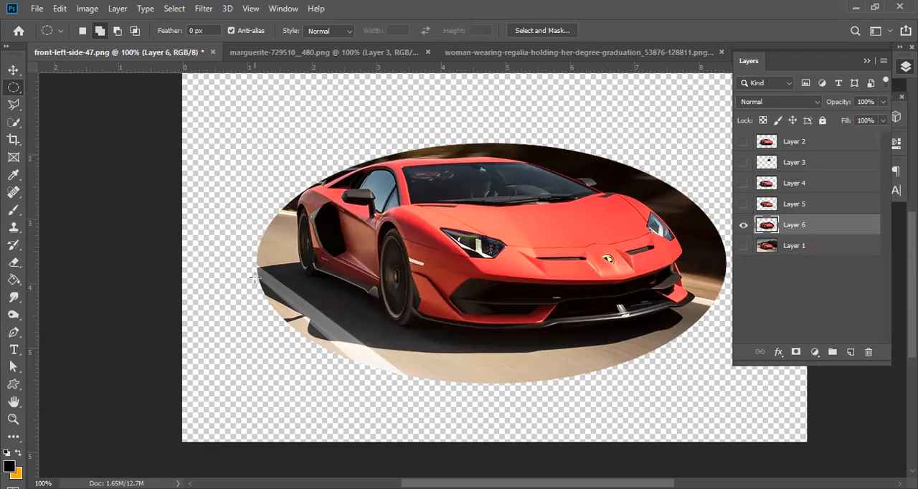
scroll(488, 140, "up", 2)
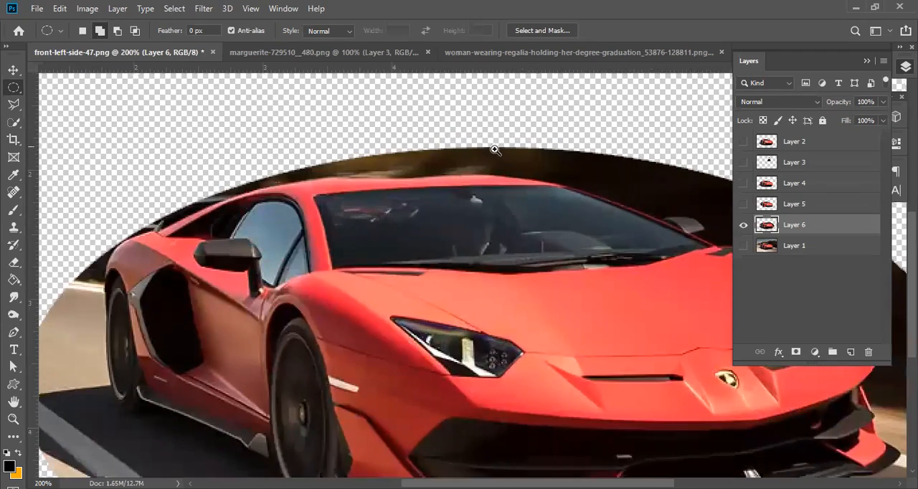
scroll(511, 161, "down", 2)
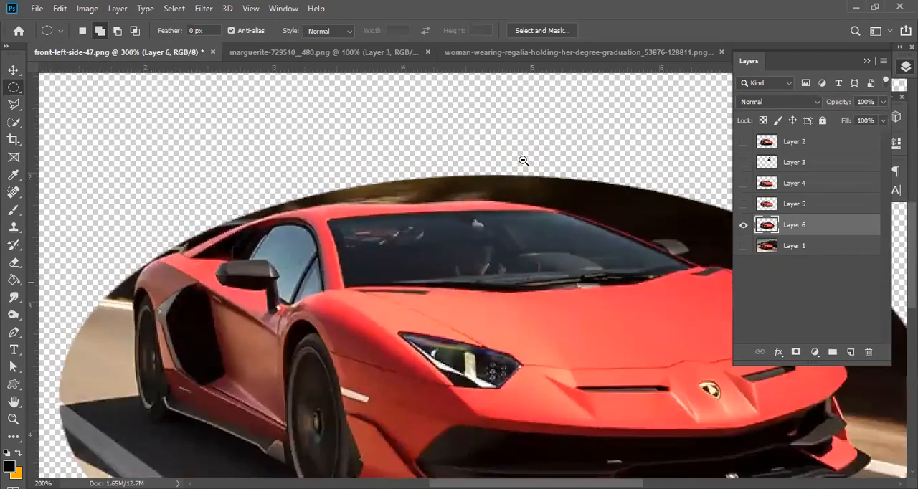
Hide Layer 6, then make Layer 1 visible and active.
left_click(743, 225)
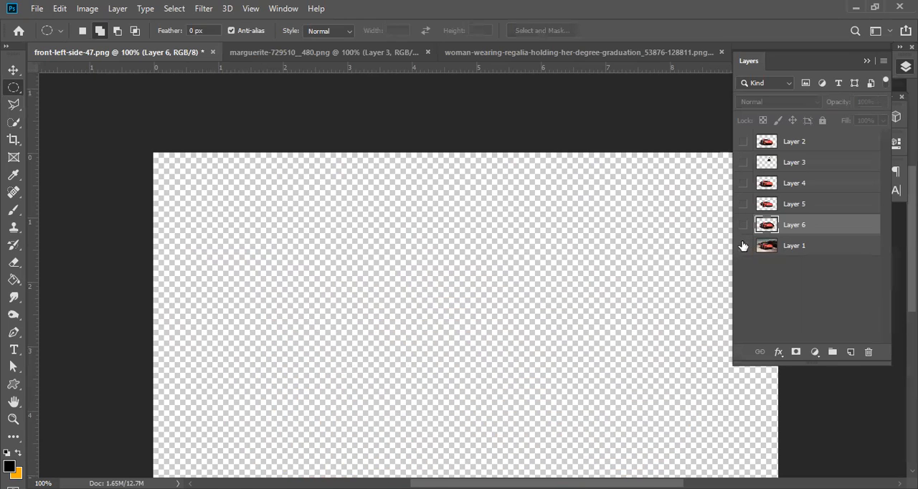
left_click(743, 246)
left_click(801, 251)
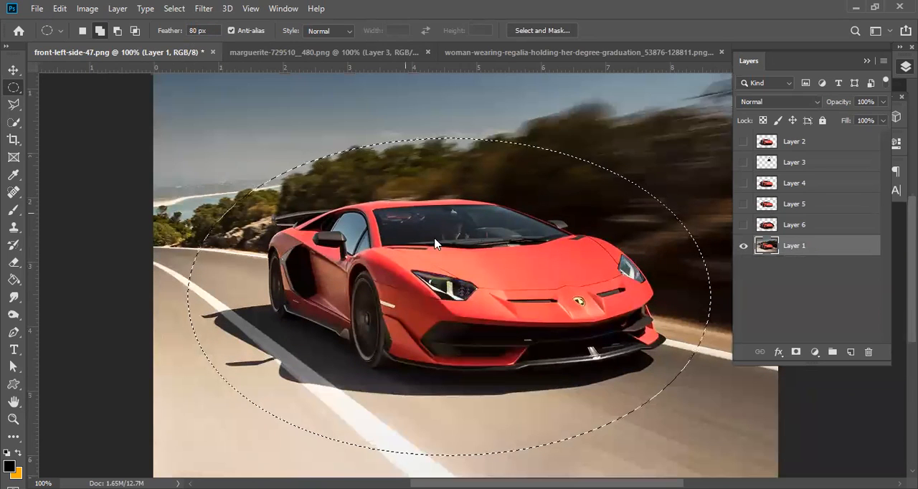
Copy an elliptical selection around the car with an 80 px feather to a new layer and hide Layer 1.
right_click(435, 243)
left_click(473, 302)
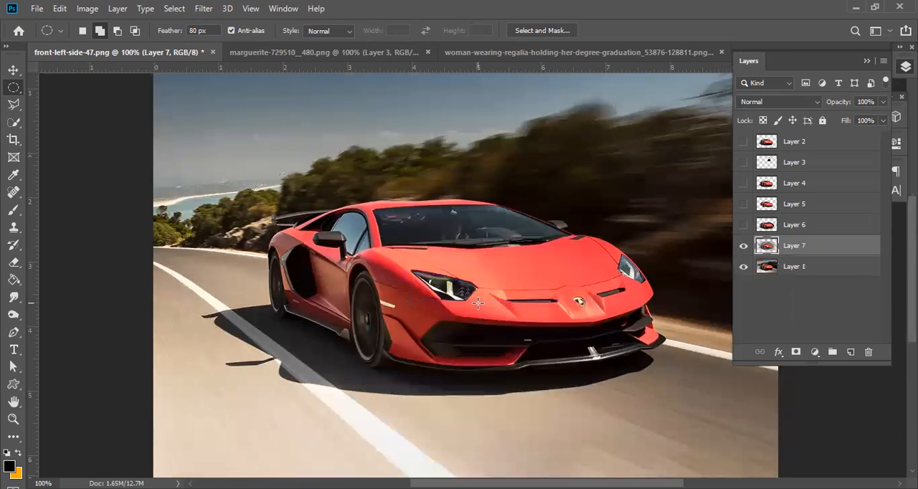
left_click(742, 268)
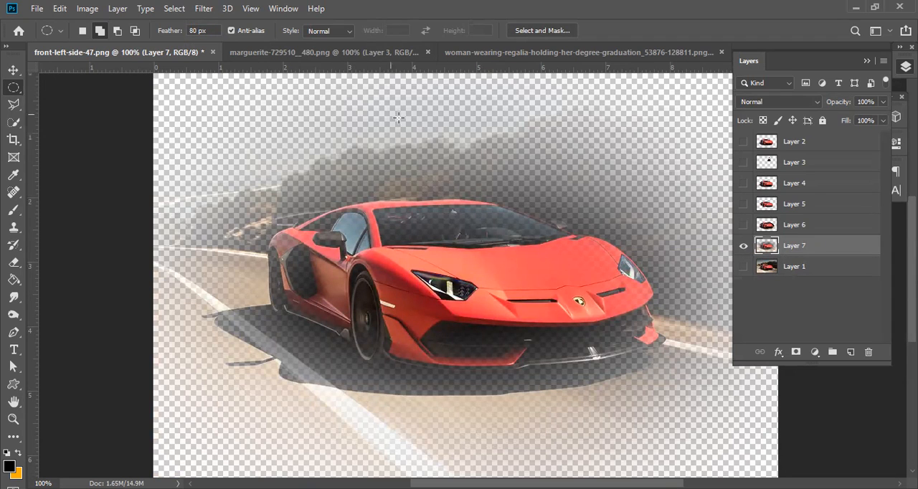
With only Layer 1 visible, copy a larger elliptical selection with a 20 px feather to a new layer, then hide Layer 1.
left_click(745, 252)
left_click(743, 266)
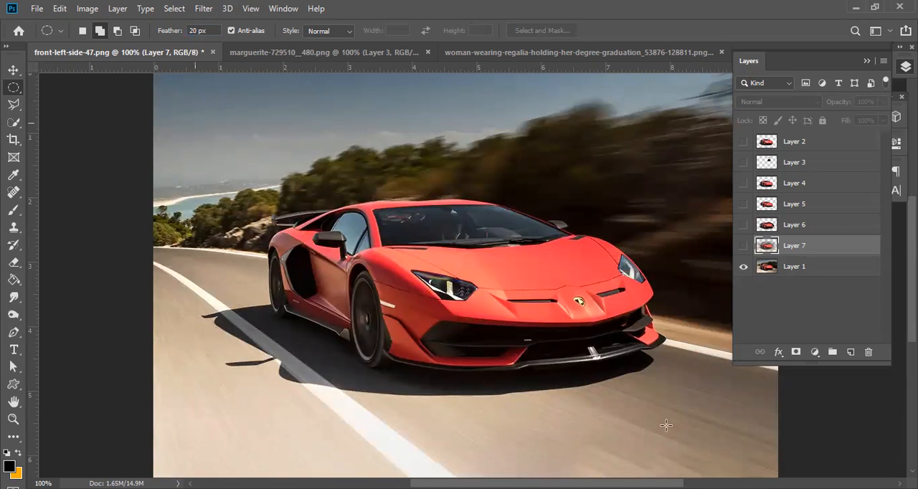
left_click_drag(195, 123, 746, 485)
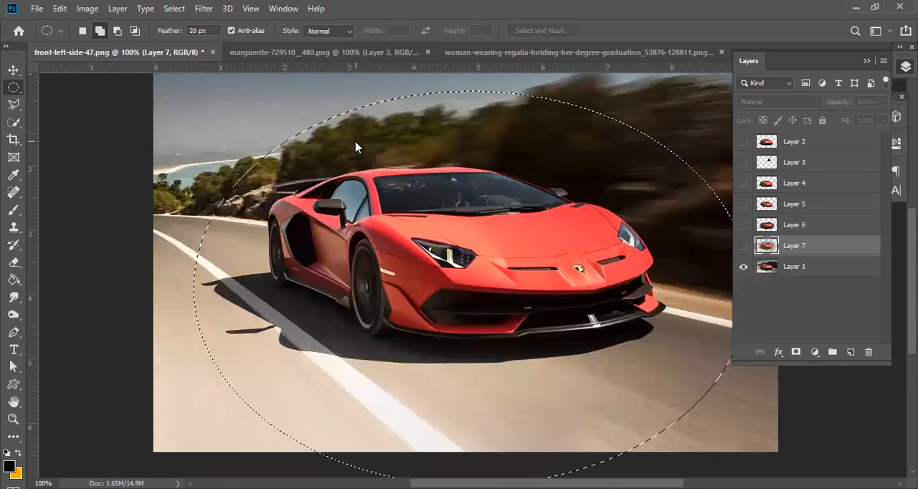
right_click(356, 142)
left_click(431, 234)
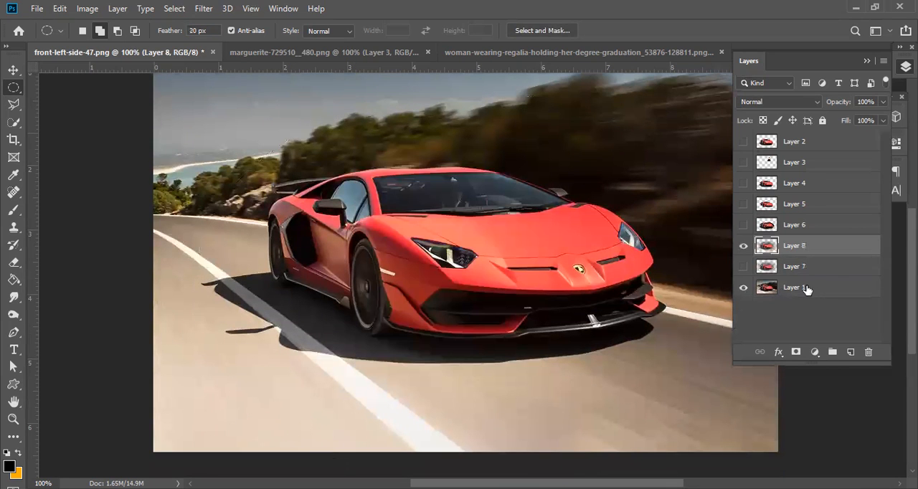
left_click(744, 287)
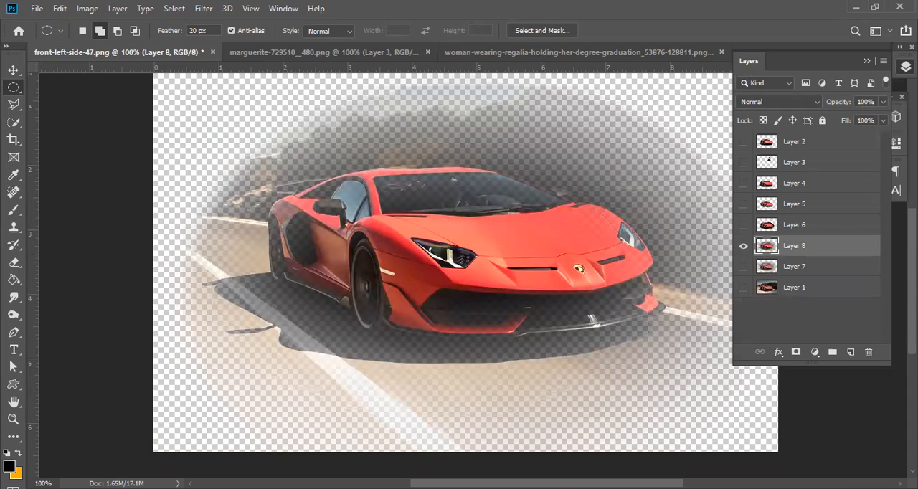
left_click(804, 267)
key("Delete")
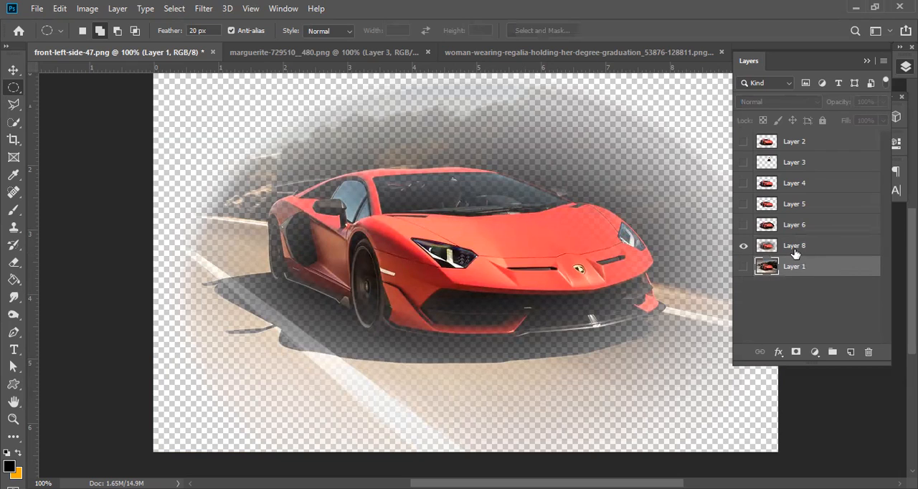
key("ctrl+z")
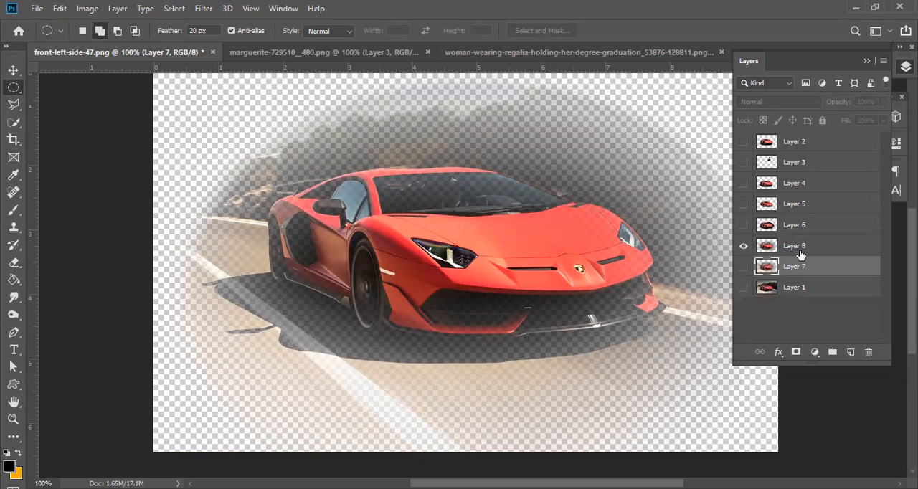
Delete the feathered cutouts on Layer 8 and Layer 7, then make Layer 1 visible.
left_click(800, 251)
key("Delete")
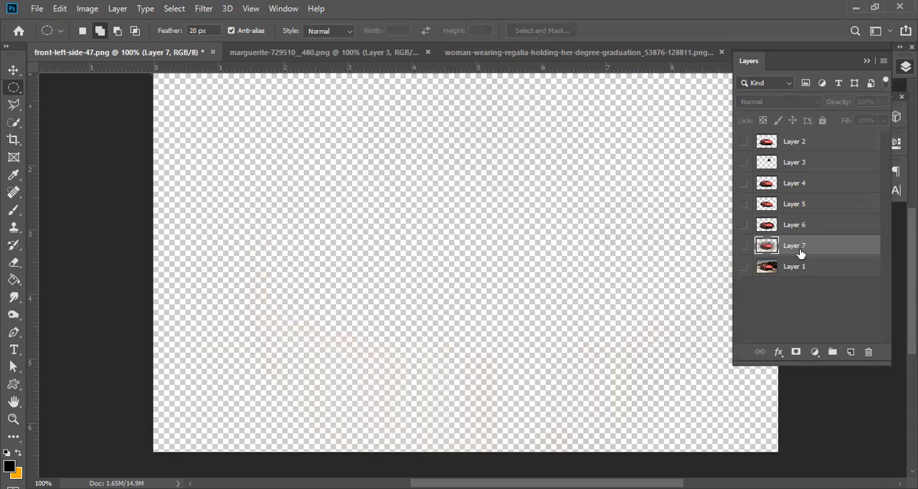
key("Delete")
left_click(744, 246)
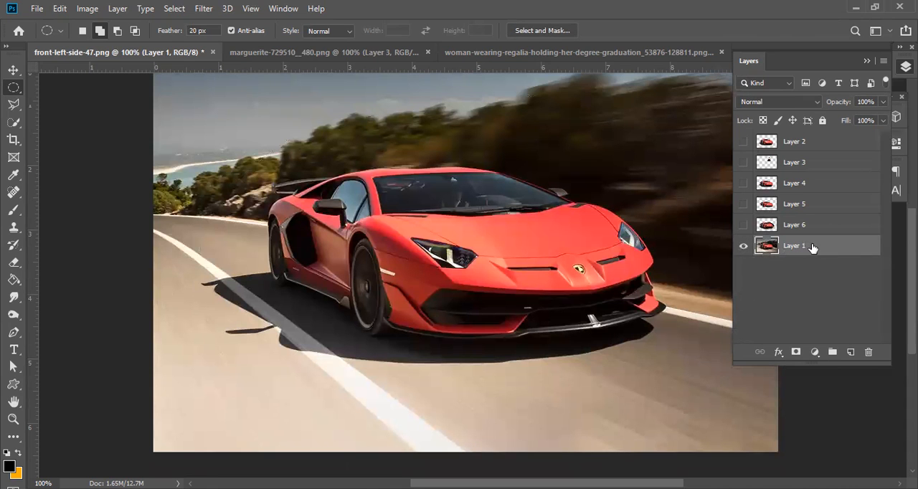
Copy an elliptical selection around the car with a 5 px feather to a new layer and hide Layer 1.
left_click(195, 31)
type("5")
left_click_drag(694, 402, 204, 122)
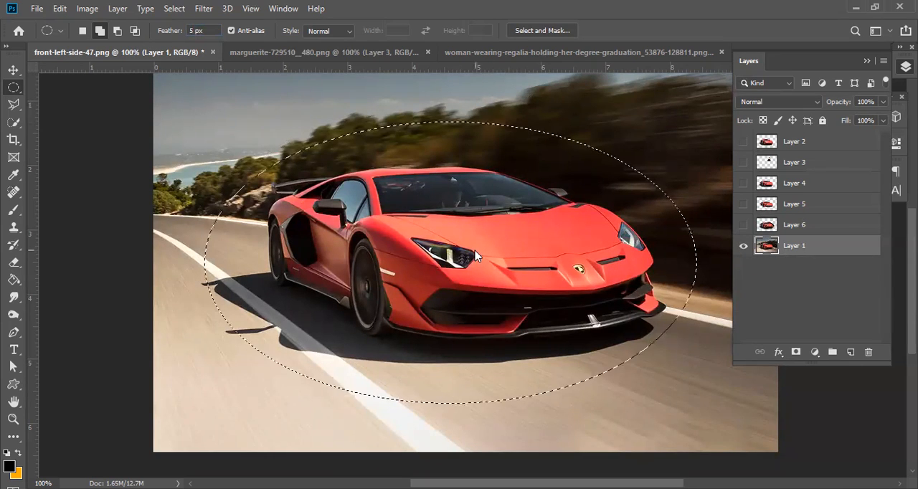
right_click(475, 255)
left_click(545, 96)
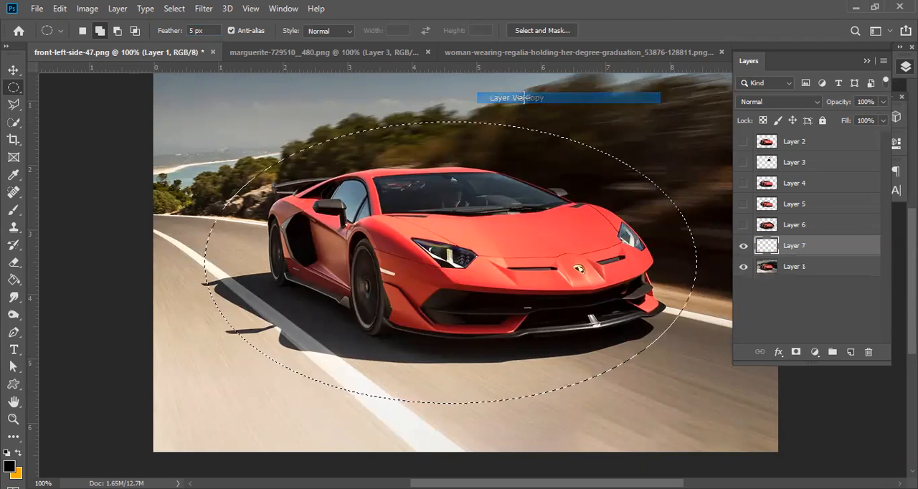
left_click(744, 268)
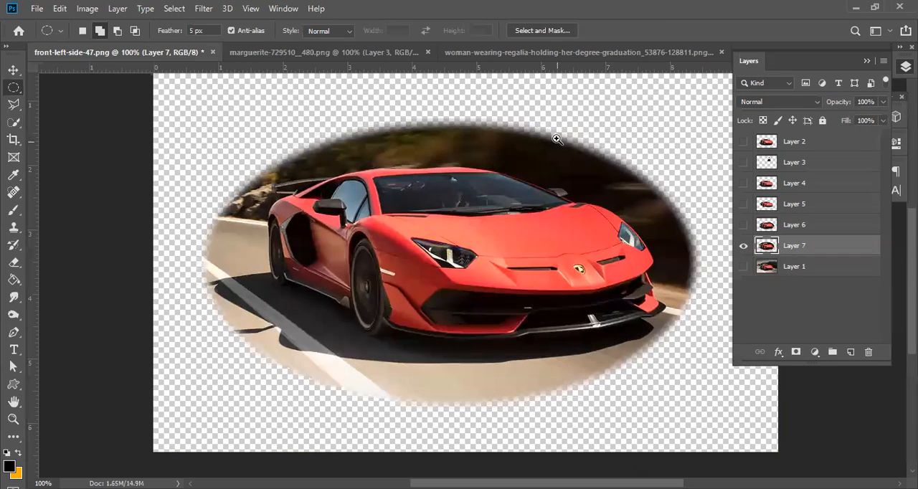
Examine the feathered edge of Layer 7, then show only Layer 6 and inspect its unfeathered edge up close.
scroll(556, 139, "up", 1)
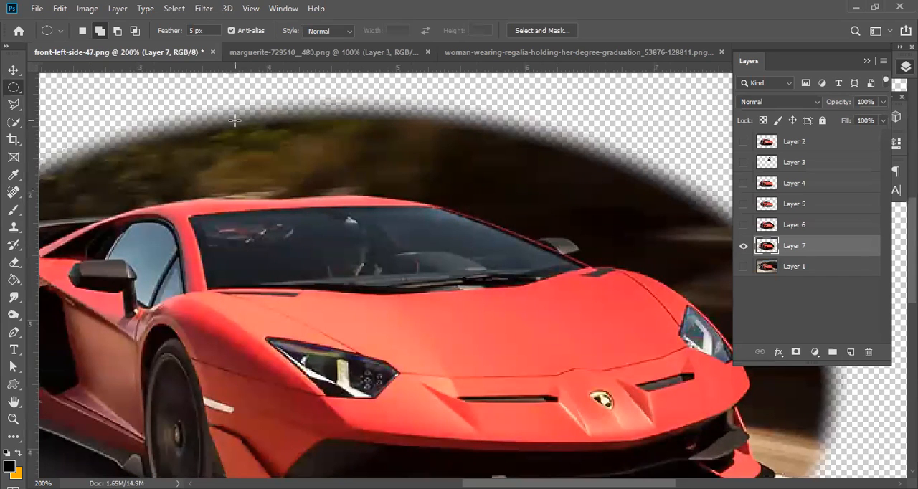
left_click(744, 225)
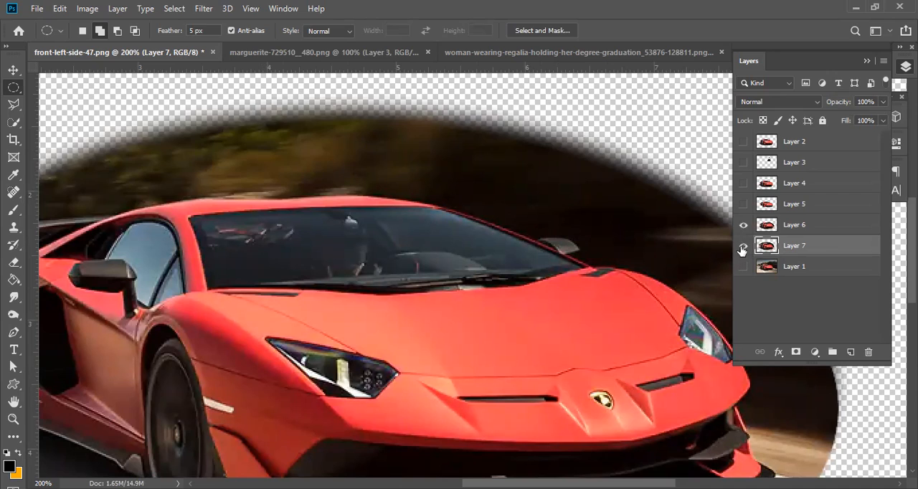
left_click(743, 246)
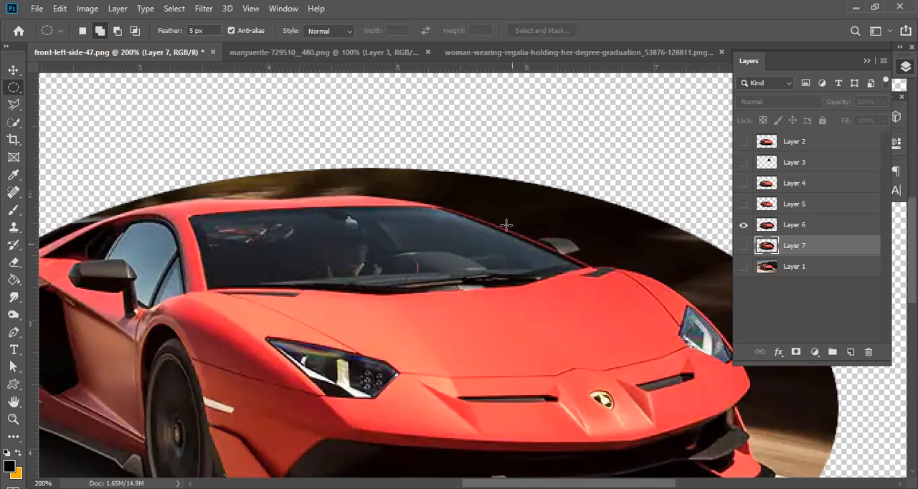
left_click(501, 195, "ctrl")
left_click(501, 195, "ctrl")
left_click_drag(561, 215, 266, 165)
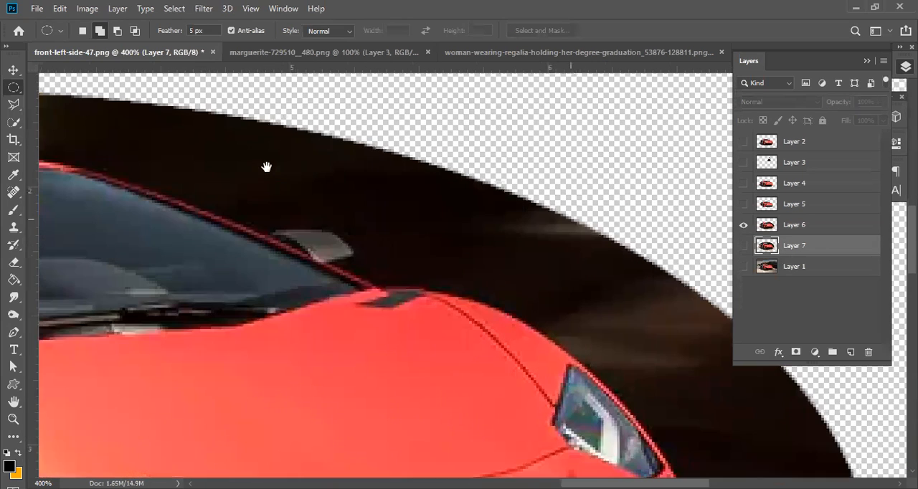
Show only Layer 7 and inspect its 5 px feathered edge up close for comparison with Layer 6.
left_click(743, 246, "alt")
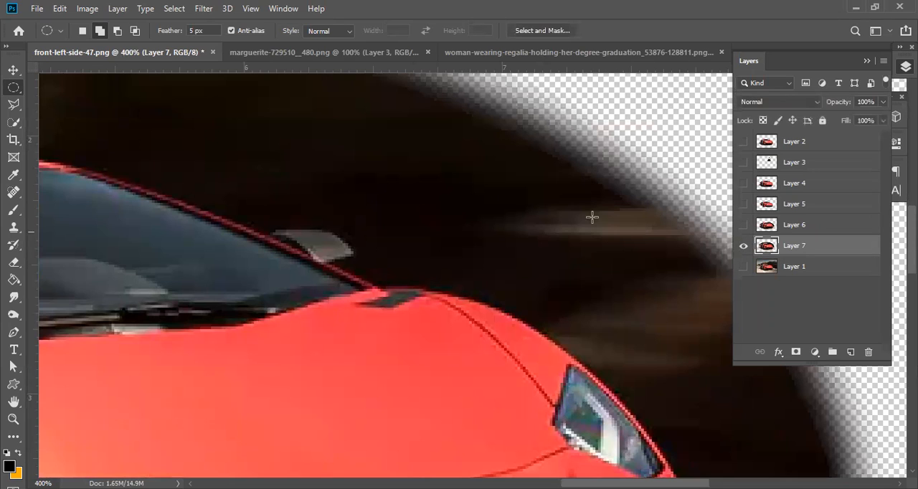
left_click_drag(243, 137, 273, 266)
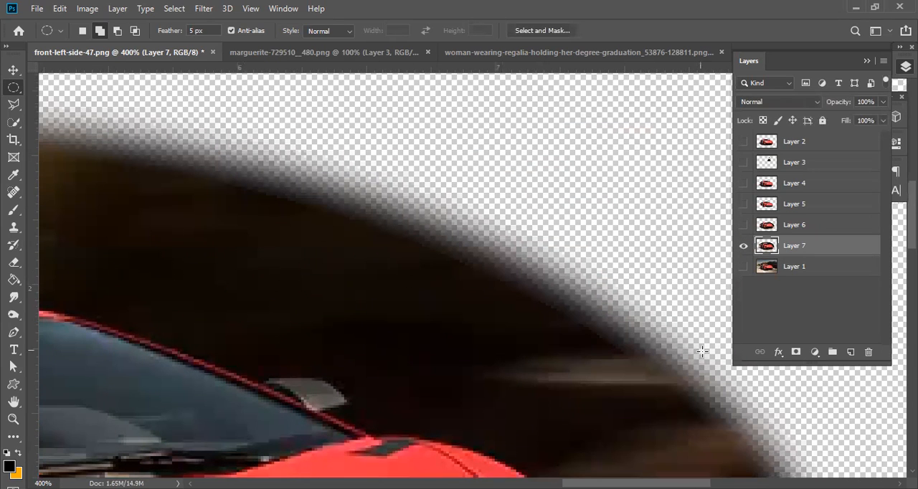
left_click(551, 302, "ctrl+alt")
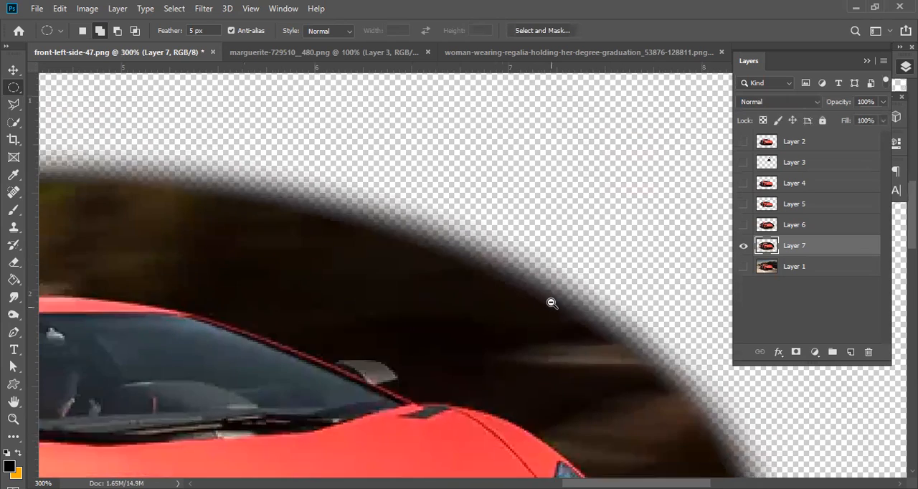
left_click(552, 303, "ctrl+alt")
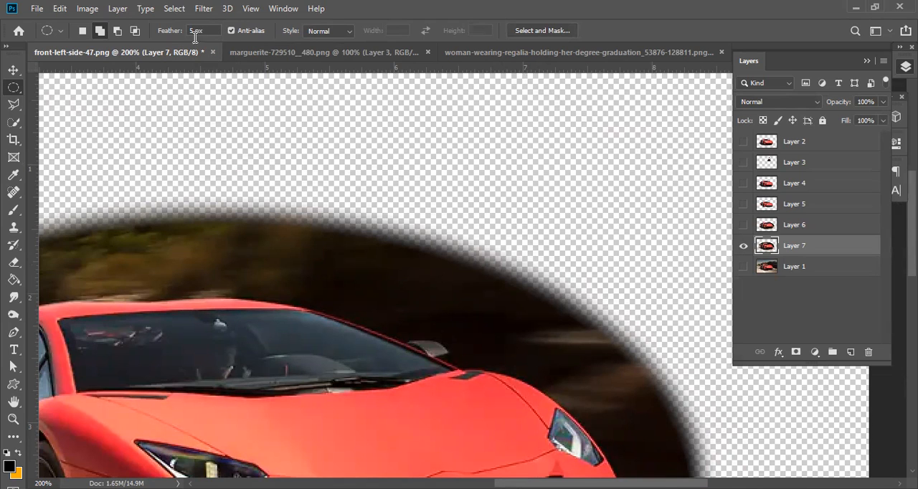
Display the lasso tool variants, then activate the Magic Wand tool and view the whole Layer 7 cutout.
left_click(15, 108)
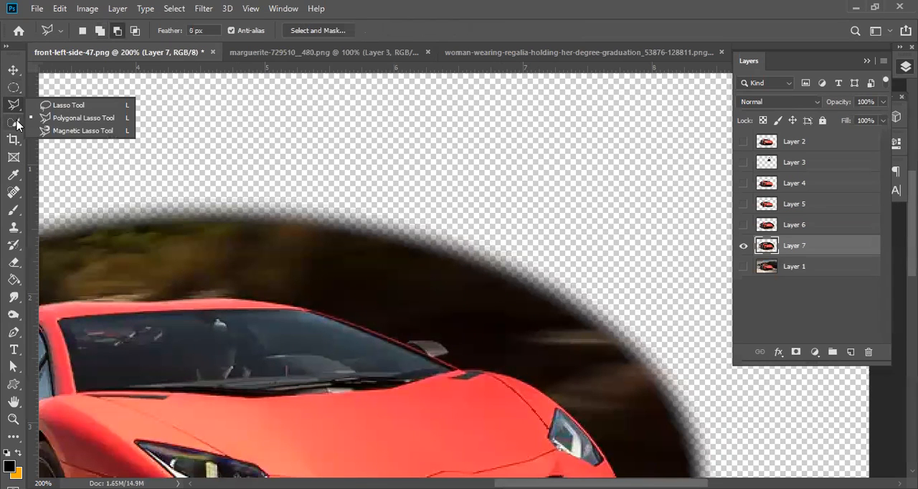
left_click(15, 123)
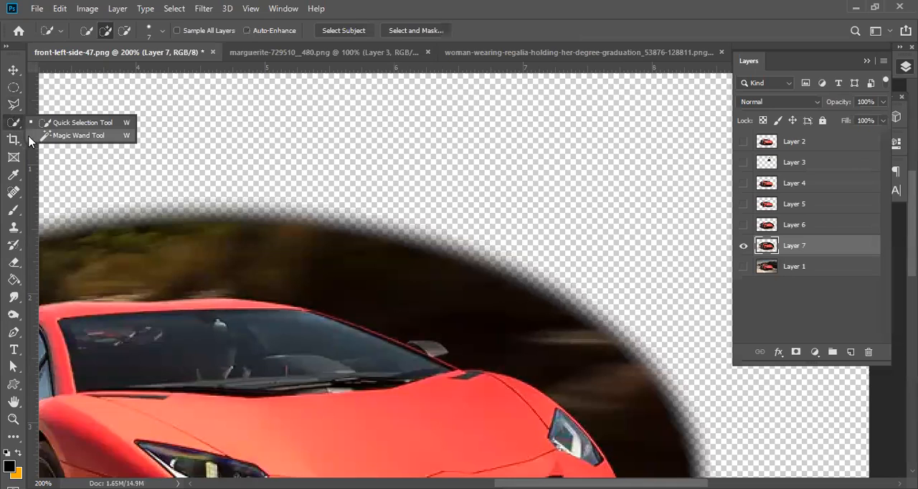
left_click(67, 136)
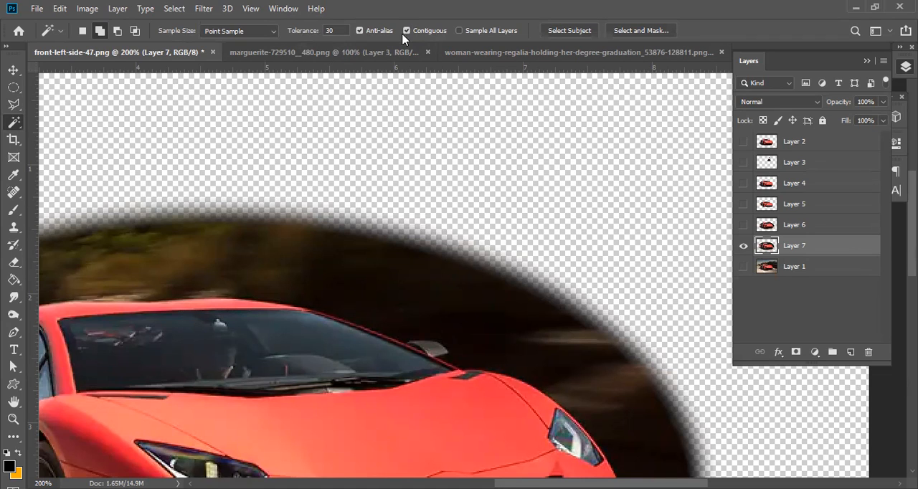
key("ctrl+minus")
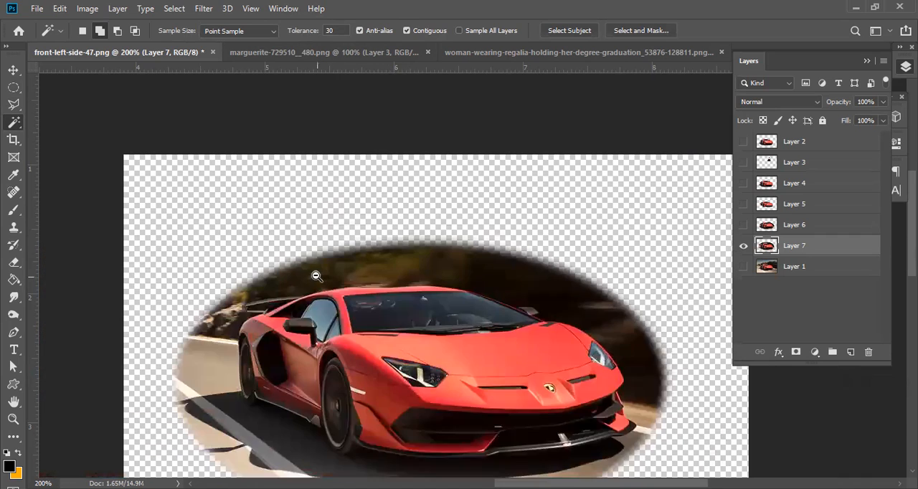
Compare Magic Wand selections of the red hood at tolerance 30 with Contiguous on and off, deselecting after each sample.
left_click(500, 359)
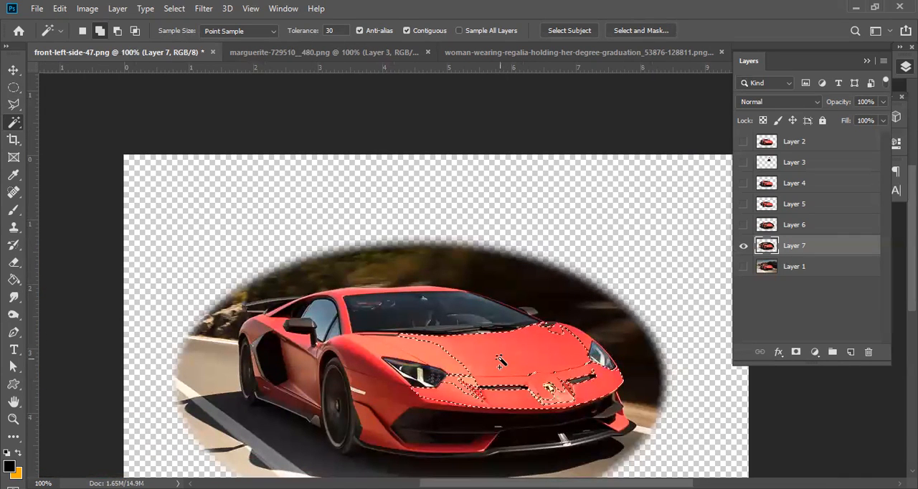
key("ctrl+d")
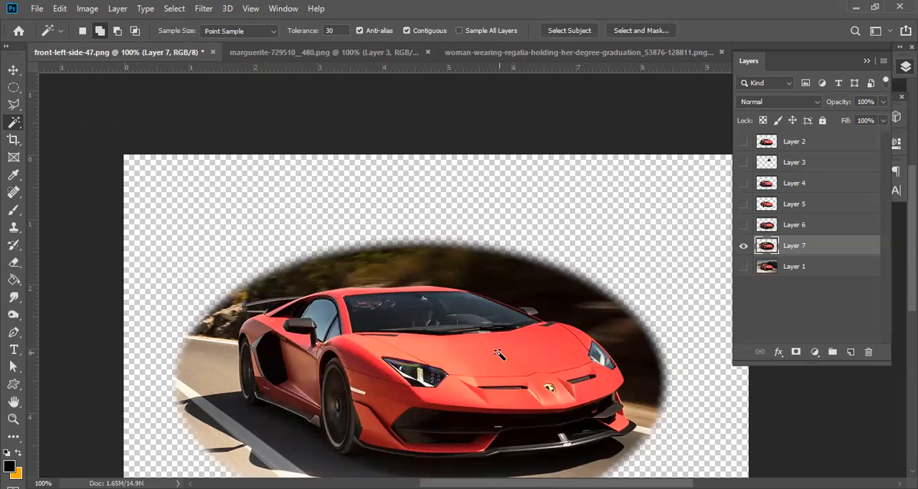
left_click(495, 354)
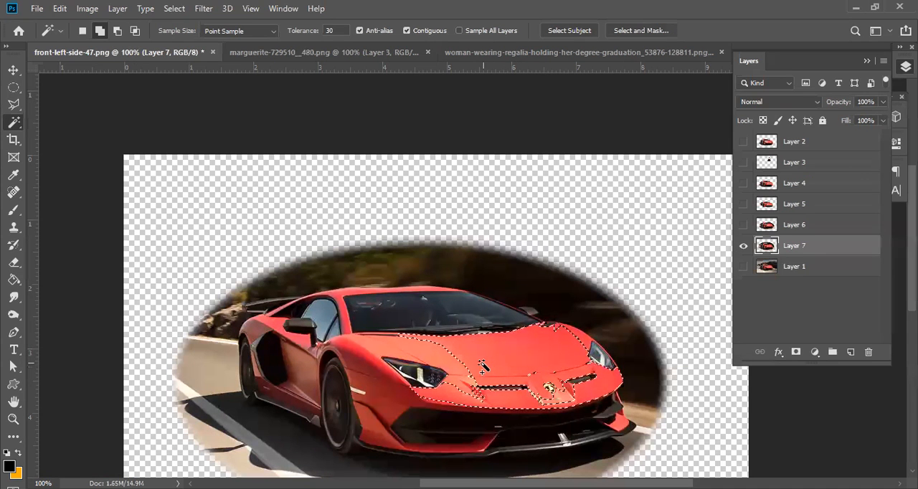
key("ctrl+d")
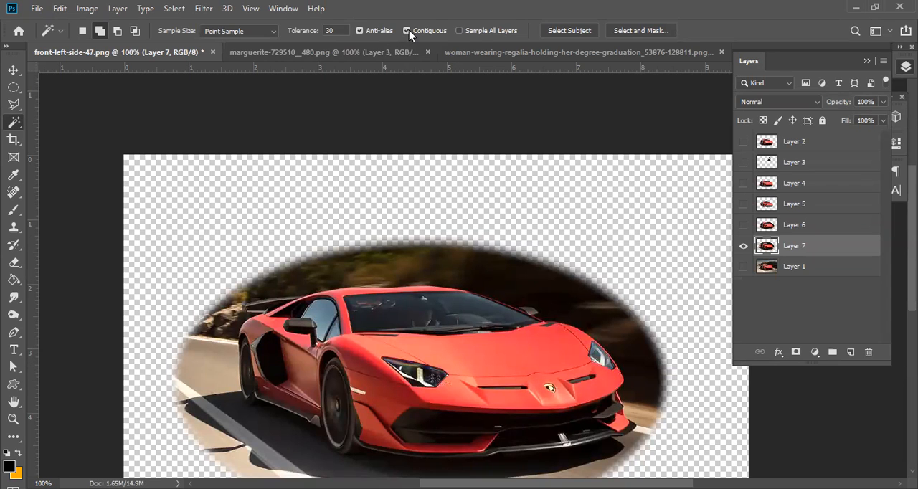
left_click(493, 357)
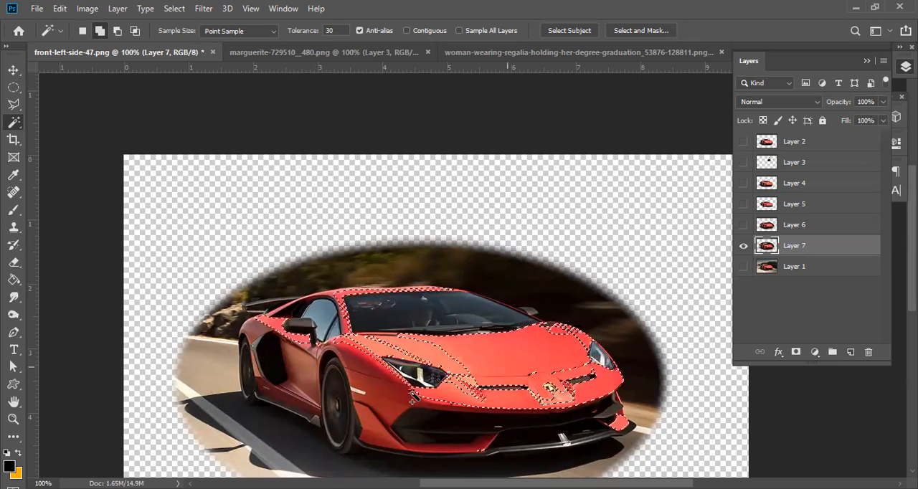
key("ctrl+d")
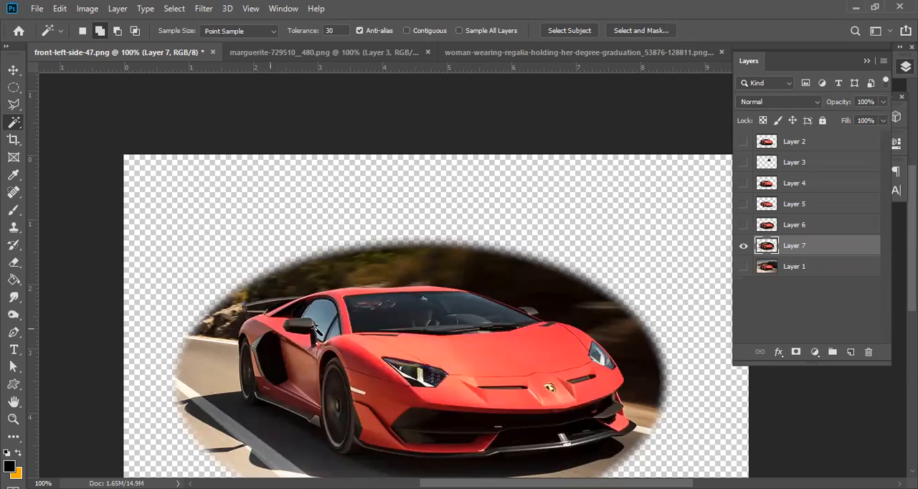
Sample the hood with Contiguous on, extend the selection with Contiguous off, add the darker red near the rear side intake, and deselect.
left_click(406, 32)
left_click(532, 364)
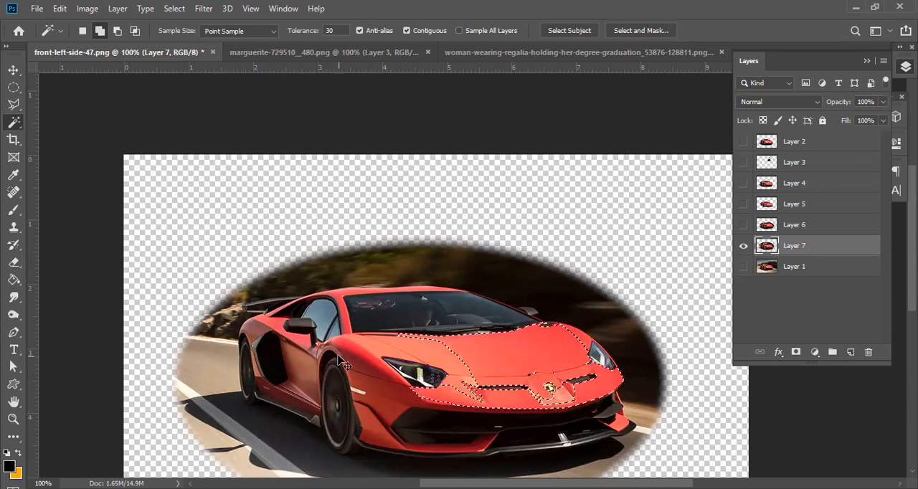
left_click(407, 32)
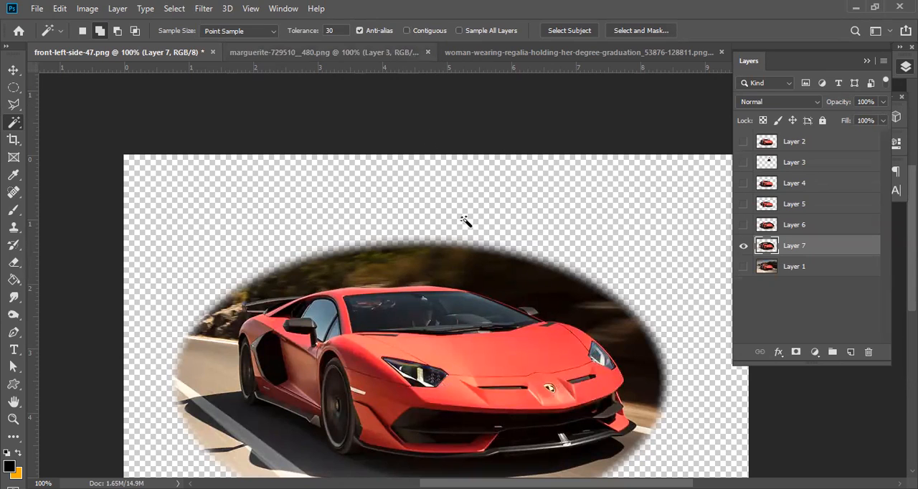
left_click(552, 348)
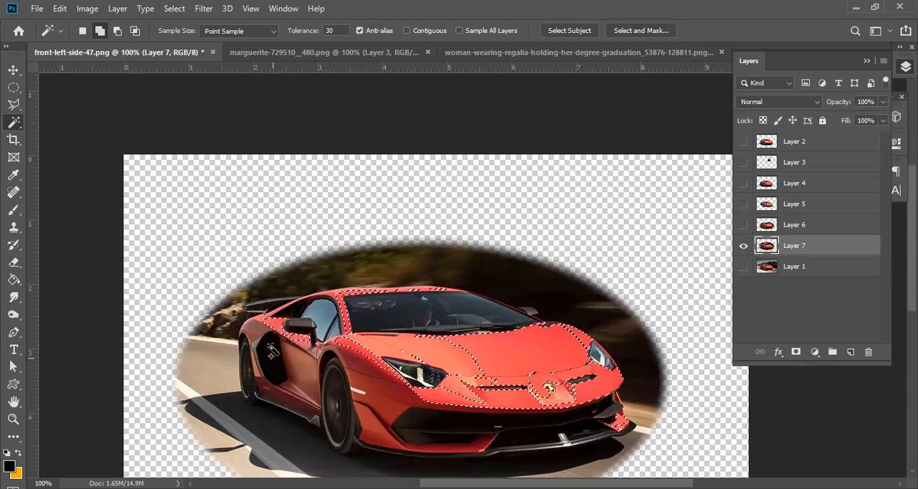
left_click(262, 337)
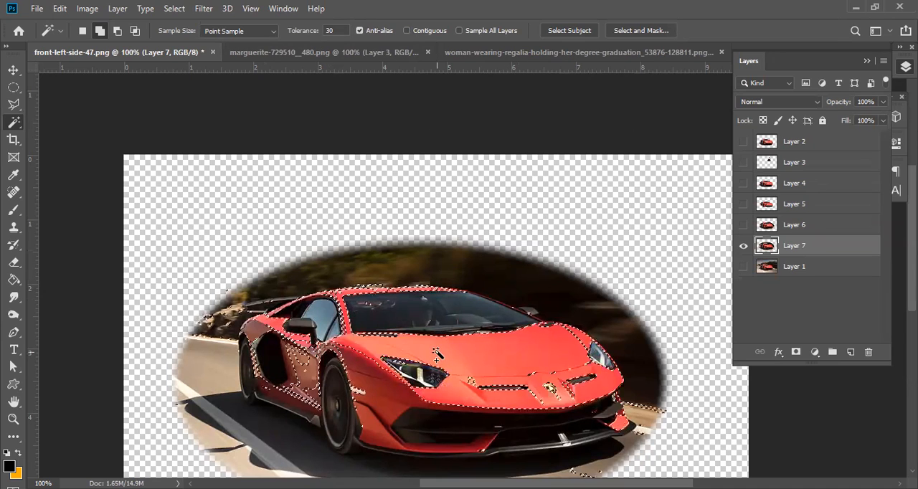
key("ctrl+d")
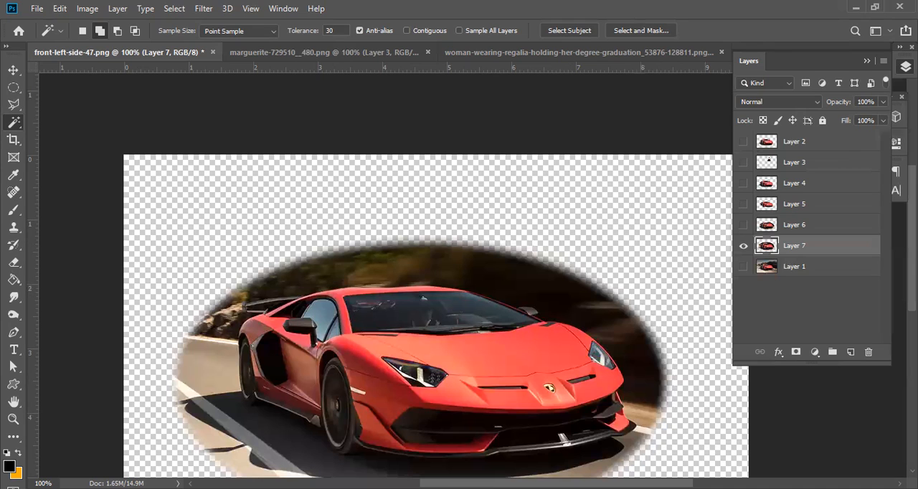
Activate the Polygonal Lasso tool, hide Layer 7, and show Layers 1, 2 and 3 to restore the composite with the graduate.
left_click(11, 106)
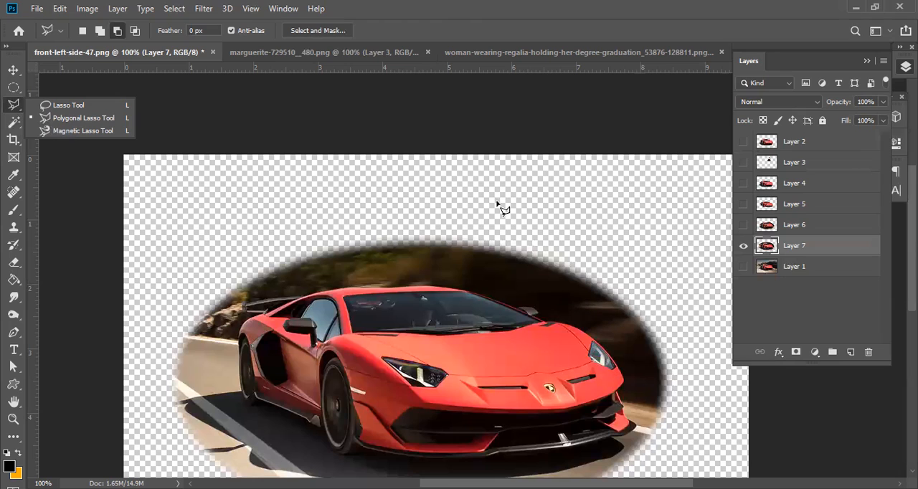
left_click(744, 246)
left_click(743, 266)
left_click(743, 162)
left_click(743, 141)
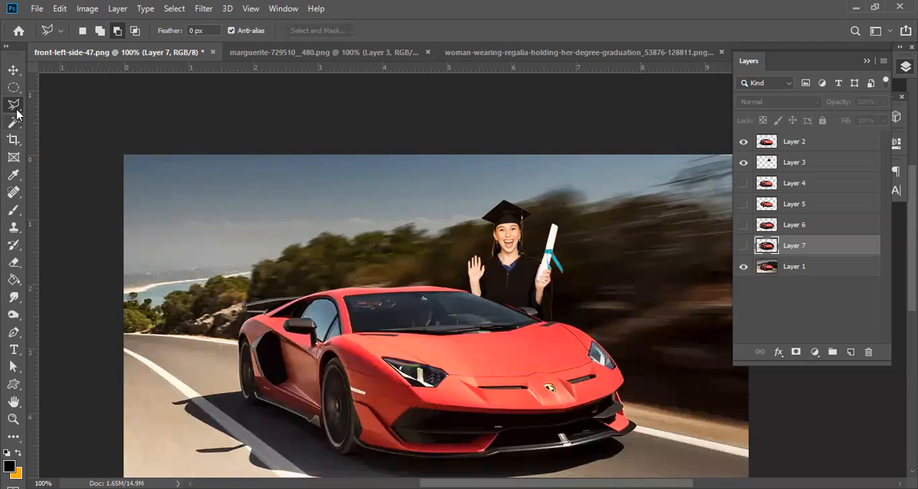
Review the marquee, lasso and Magic Wand tool variants and the available selection commands, ending with the Elliptical Marquee tool active.
left_click(13, 87)
right_click(13, 87)
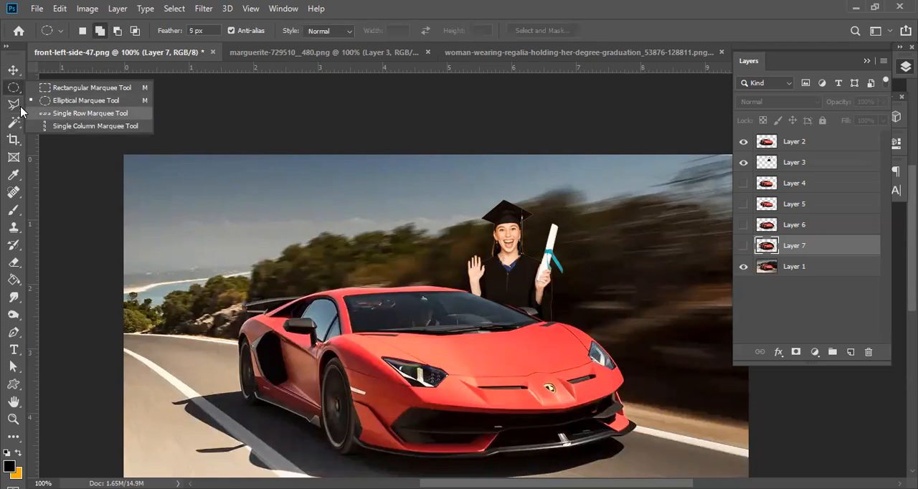
left_click(13, 107)
right_click(13, 106)
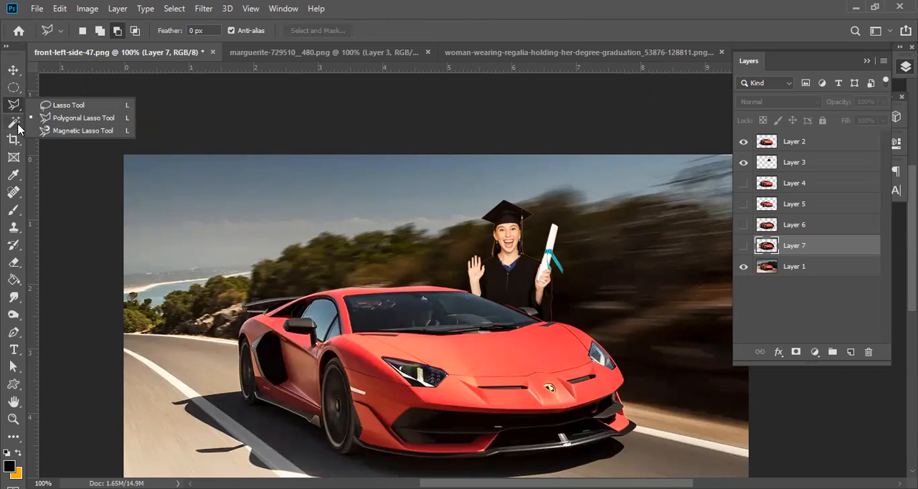
left_click(15, 123)
right_click(14, 123)
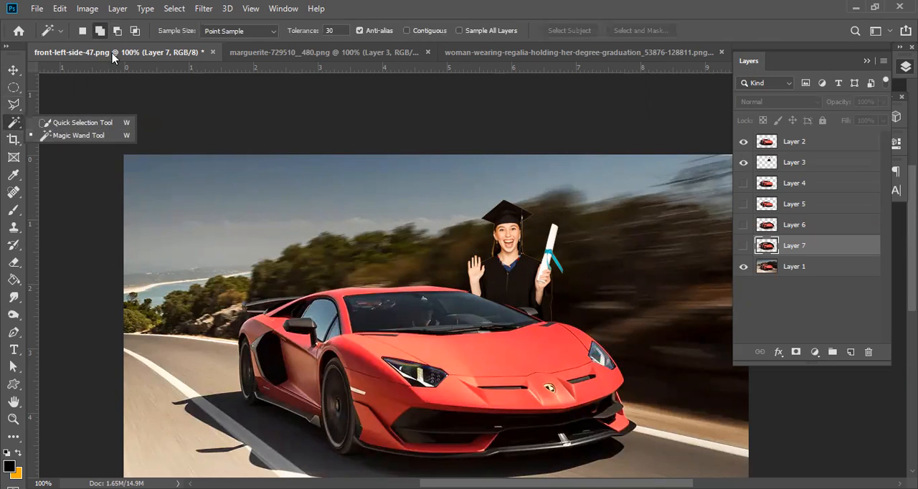
left_click(174, 9)
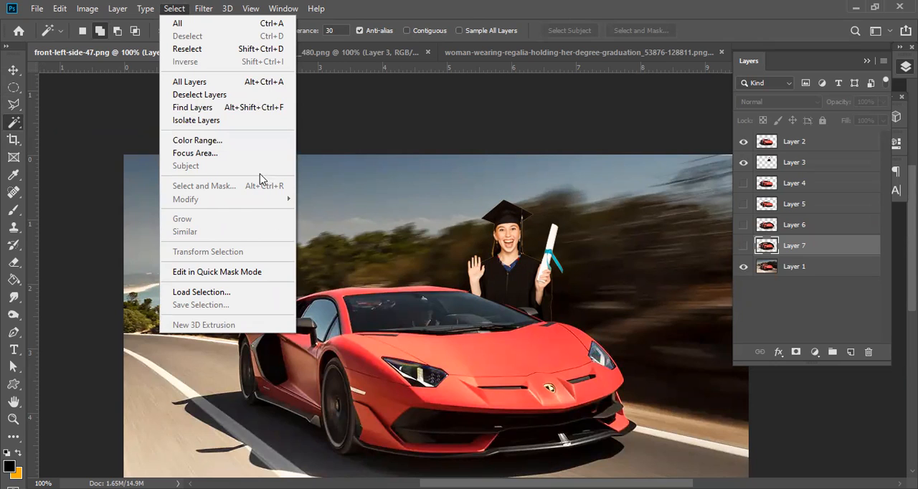
left_click(15, 88)
left_click(15, 87)
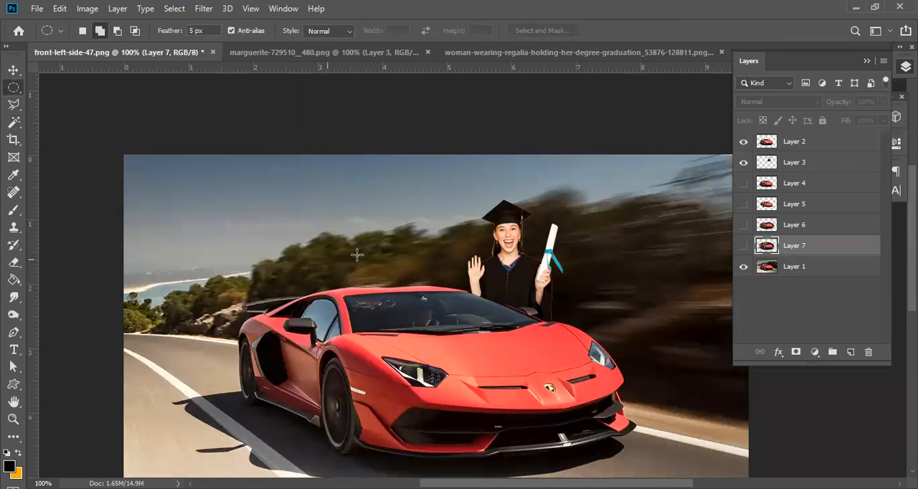